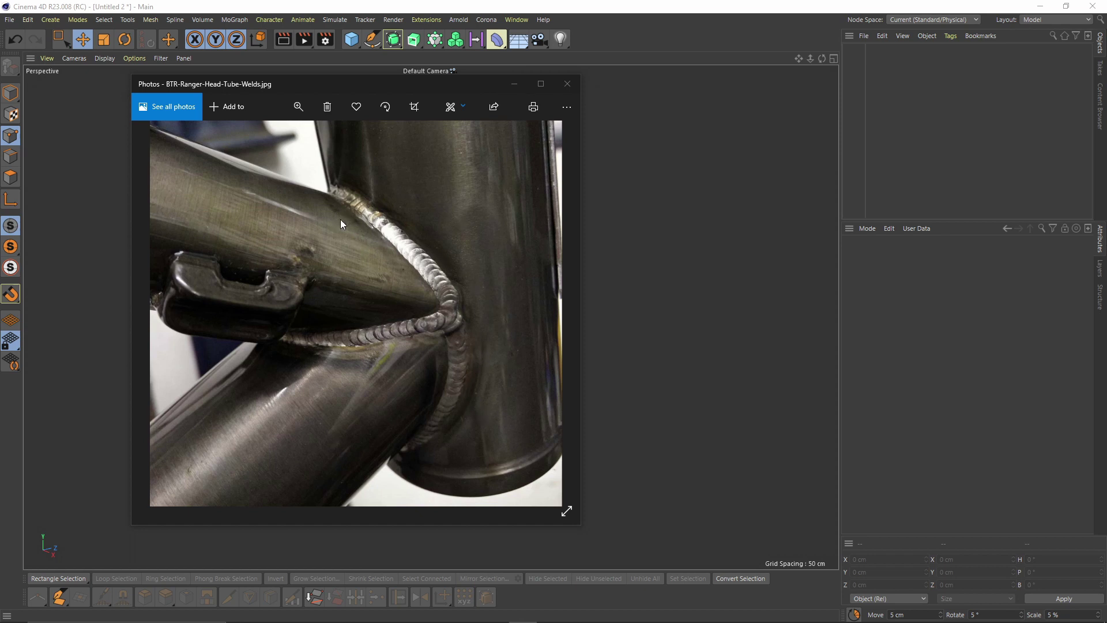
- Minimize the weld reference photo and add a cylinder to the empty scene
left_click(522, 87)
left_click_drag(362, 44, 583, 62)
key("Delete")
left_click_drag(351, 40, 576, 53)
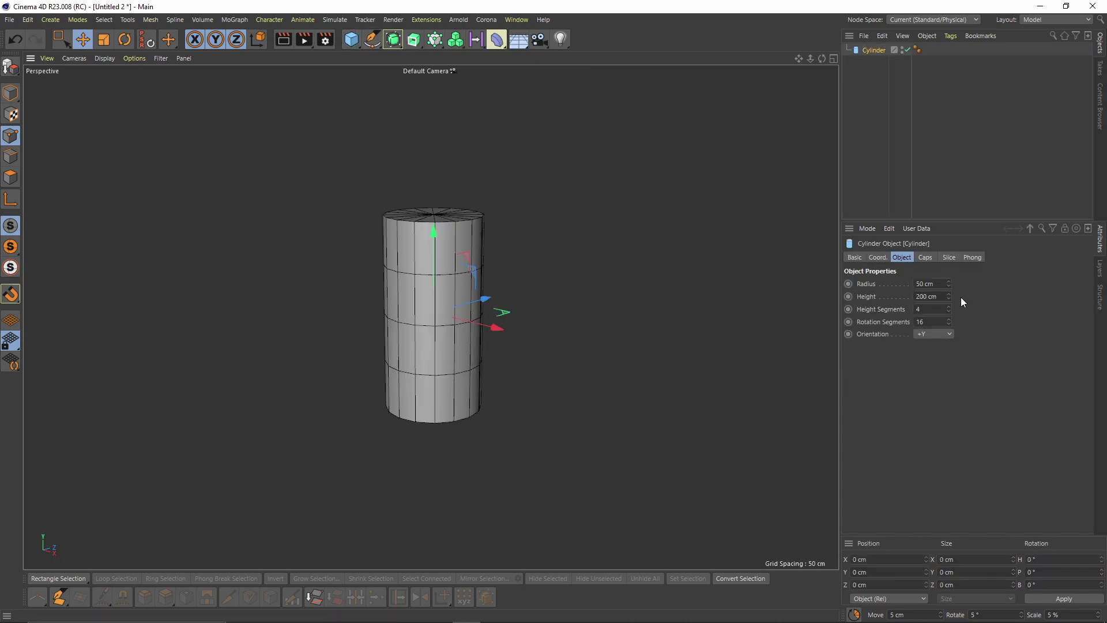
- Set the cylinder's height to 750 cm
left_click_drag(949, 296, 949, 104)
right_click_drag(726, 282, 681, 287, "alt")
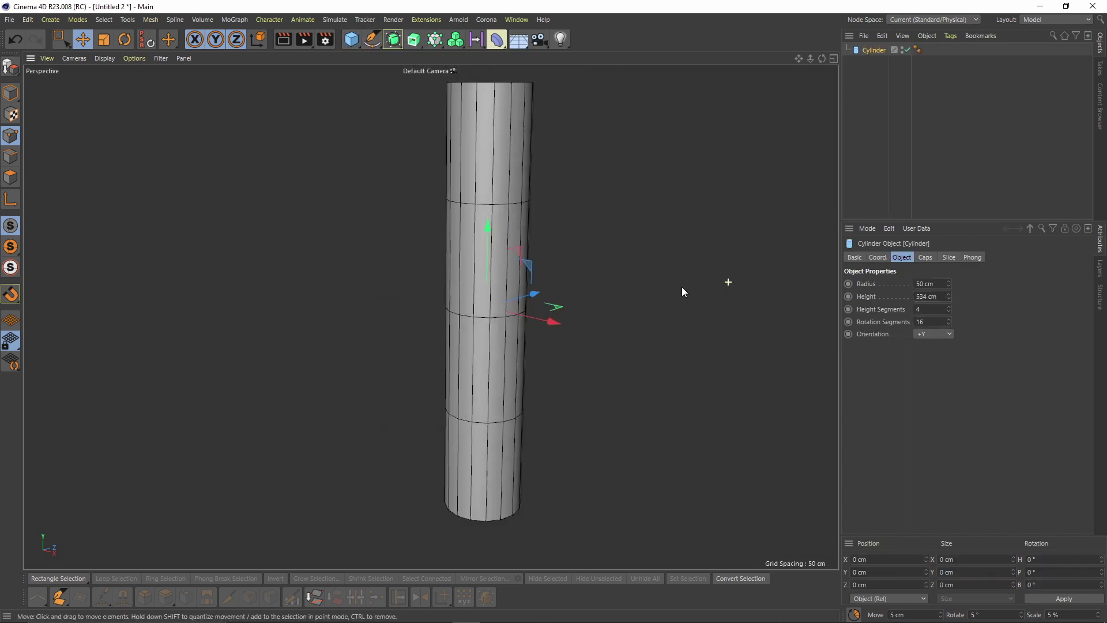
left_click_drag(681, 287, 739, 359, "alt")
left_click_drag(938, 296, 821, 284)
type("750")
key("Return")
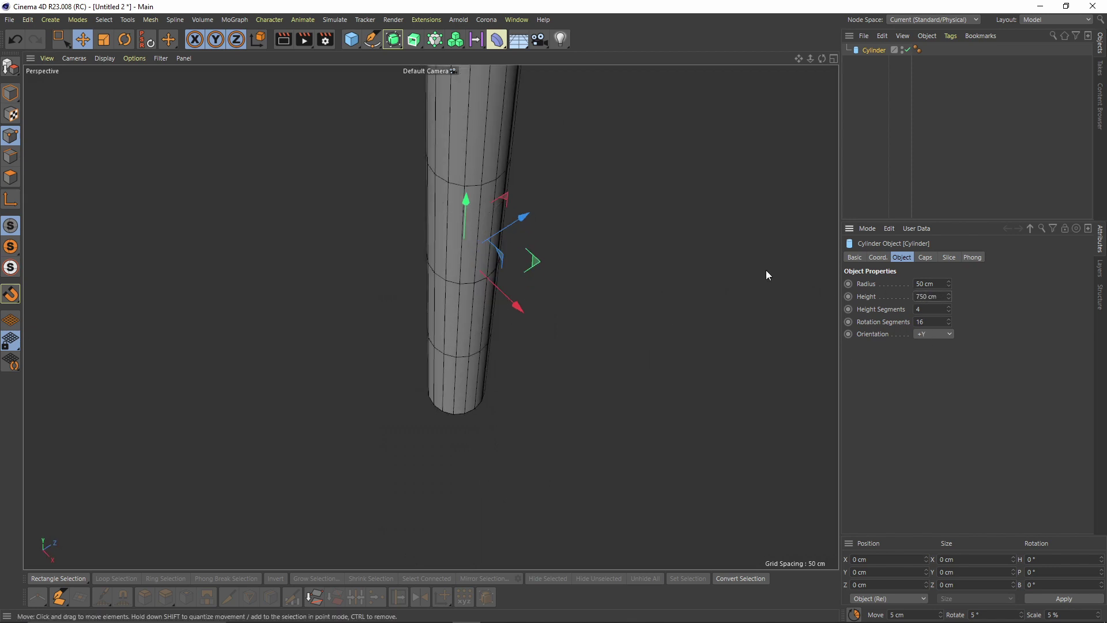
- Switch the viewport display to Gouraud shading without wireframe lines
right_click_drag(669, 283, 555, 299, "alt")
left_click_drag(547, 315, 541, 239, "alt")
scroll(575, 261, "up", 2)
key("n")
key("a")
- Make a rotated copy of the cylinder as a diagonal branch and move its end into the vertical tube
scroll(547, 258, "up", 1)
mouse_move(581, 282)
left_mouse_down("alt")
mouse_move(549, 320)
mouse_move(584, 303)
mouse_move(531, 315)
left_mouse_up("alt")
key("r")
left_click_drag(441, 281, 334, 234)
key("e")
left_click_drag(435, 207, 457, 176)
left_click_drag(383, 217, 355, 201)
- Make a second rotated copy as a nearly horizontal branch whose end meets the diagonal one at the vertical tube
left_click_drag(430, 316, 438, 291, "alt")
key("r")
left_click_drag(354, 271, 345, 310)
key("ctrl+z")
key("e")
scroll(340, 309, "up", 1)
left_click_drag(269, 367, 288, 369)
left_click_drag(430, 316, 447, 285, "alt")
scroll(448, 285, "up", 3)
scroll(447, 286, "down", 5)
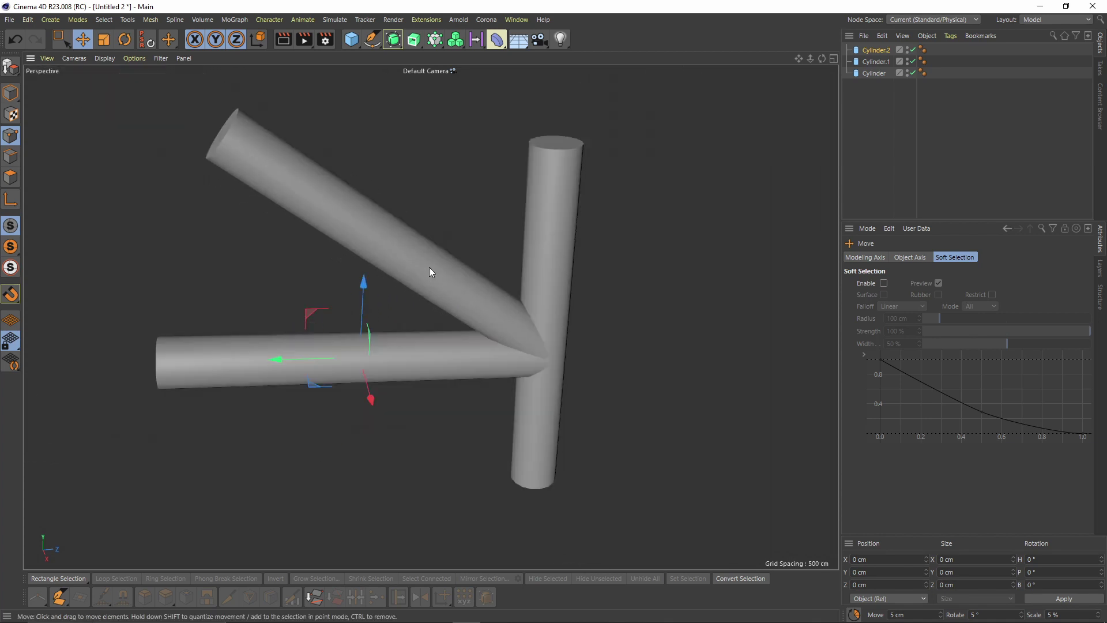
- Select both branch cylinders in model mode and reduce their radius to 39 cm
key("9")
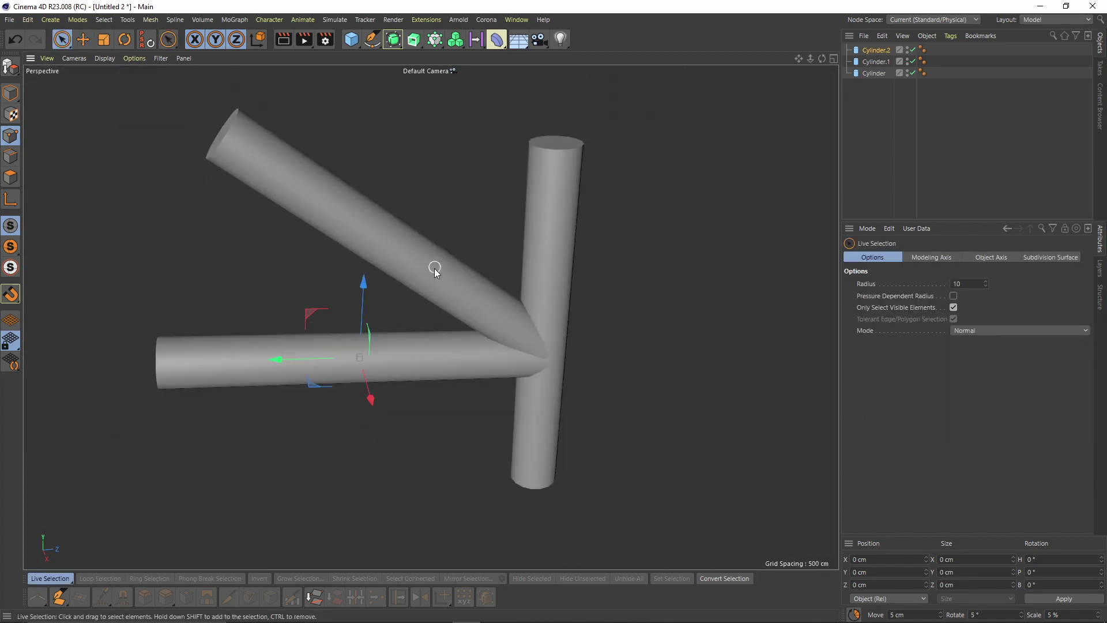
left_click(10, 92)
left_click(346, 239)
left_click(434, 379, "shift")
left_click_drag(434, 379, 485, 360, "alt")
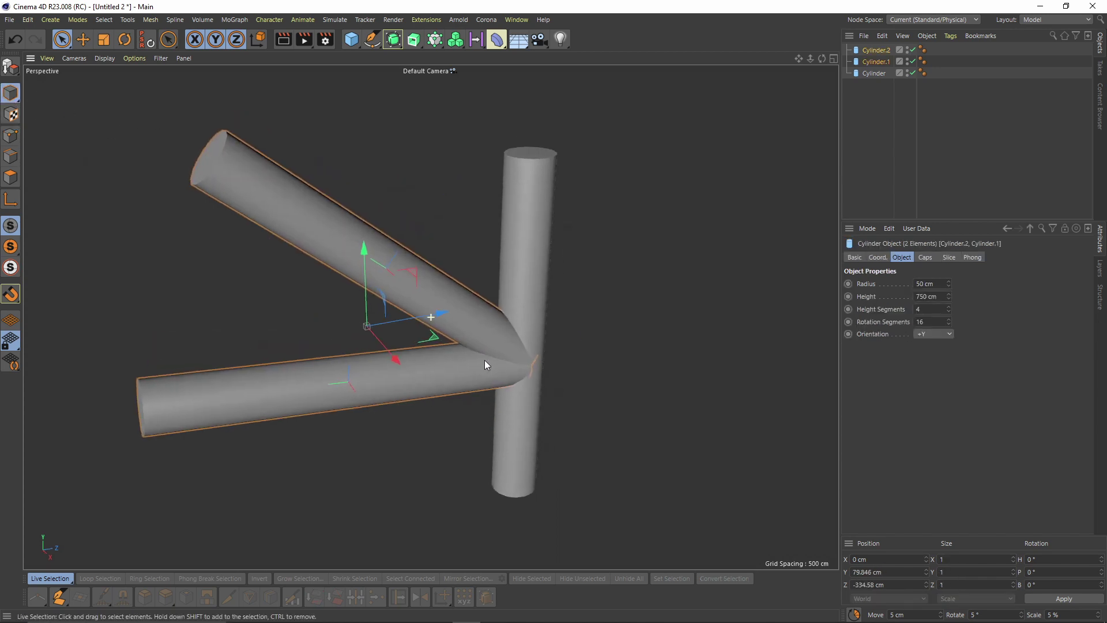
left_click_drag(949, 282, 949, 295)
left_click_drag(558, 373, 538, 385, "alt")
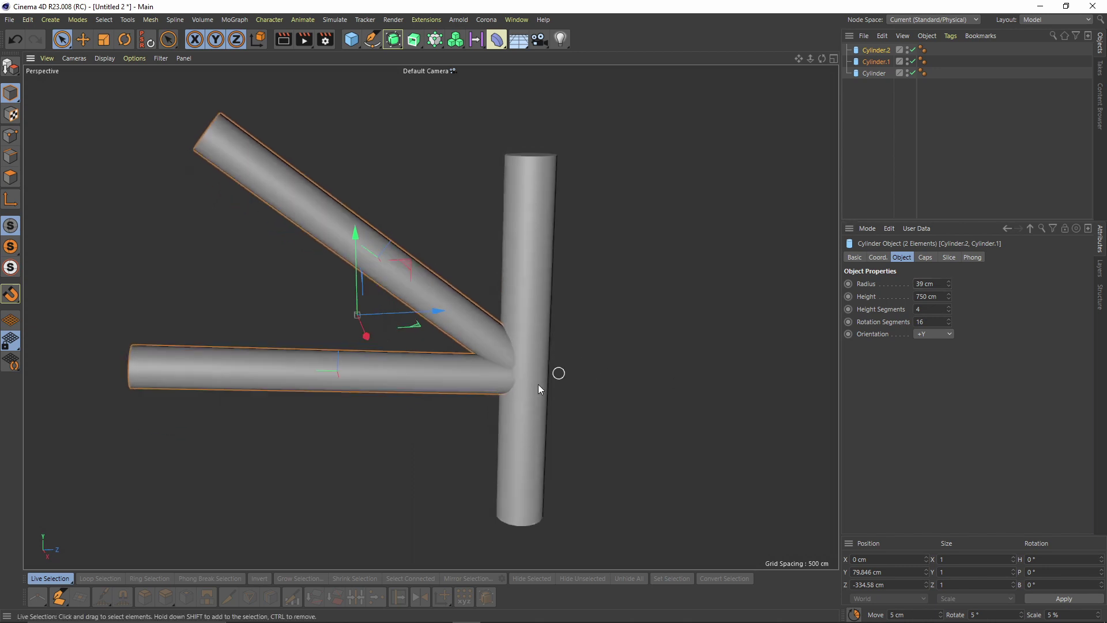
- Add a Boole object and nest the vertical cylinder and the diagonal Cylinder.1 inside it
right_click_drag(567, 386, 592, 384, "alt")
left_click_drag(592, 383, 503, 264, "alt")
left_click(393, 39)
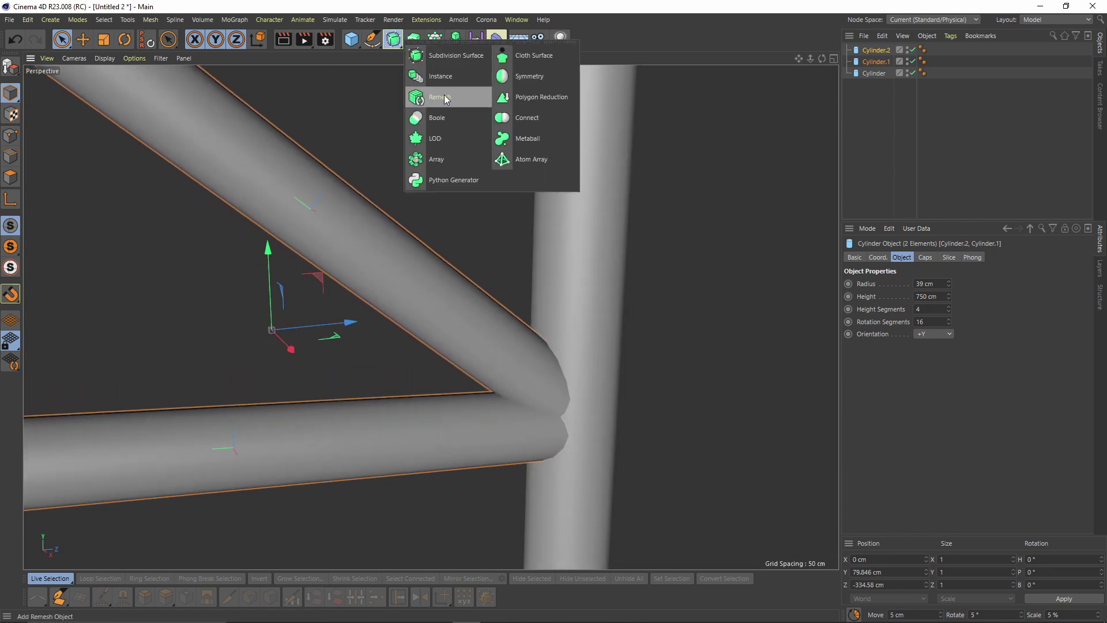
left_click(437, 117)
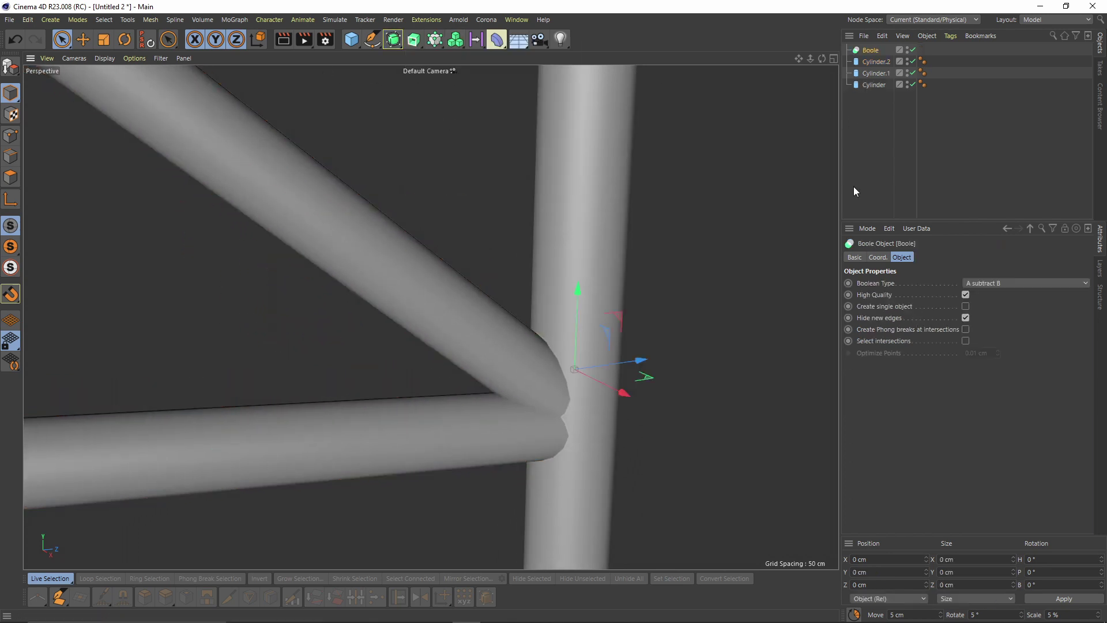
left_click_drag(483, 198, 474, 222, "alt")
left_click_drag(874, 85, 872, 50)
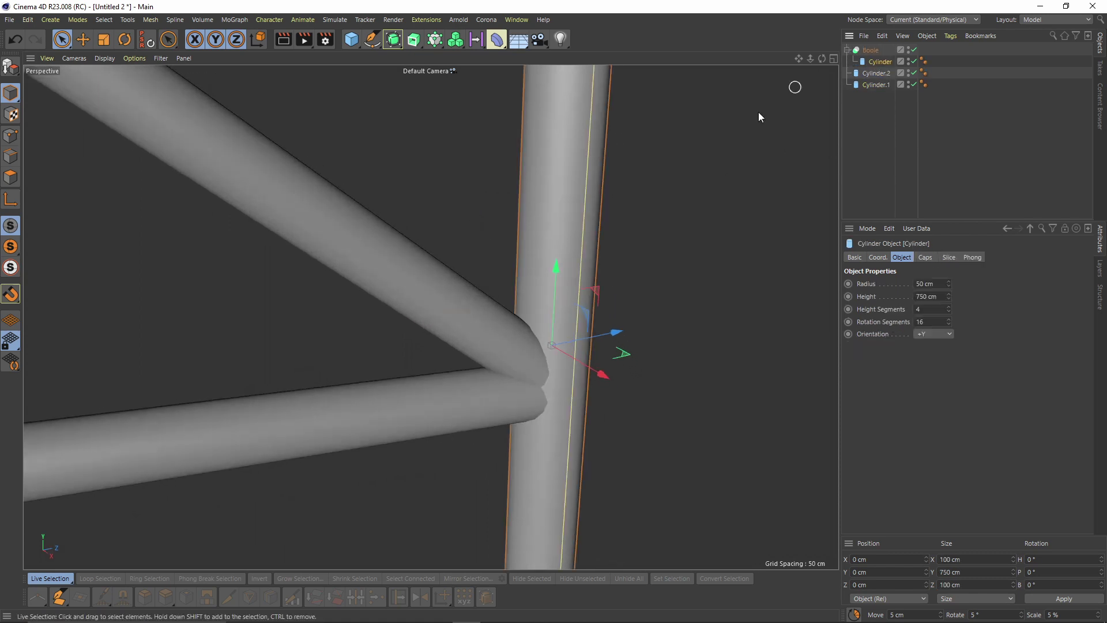
middle_click_drag(647, 210, 618, 236, "alt")
left_click_drag(887, 72, 872, 51)
- Set the Boole's Boolean type to A union B
left_click(992, 284)
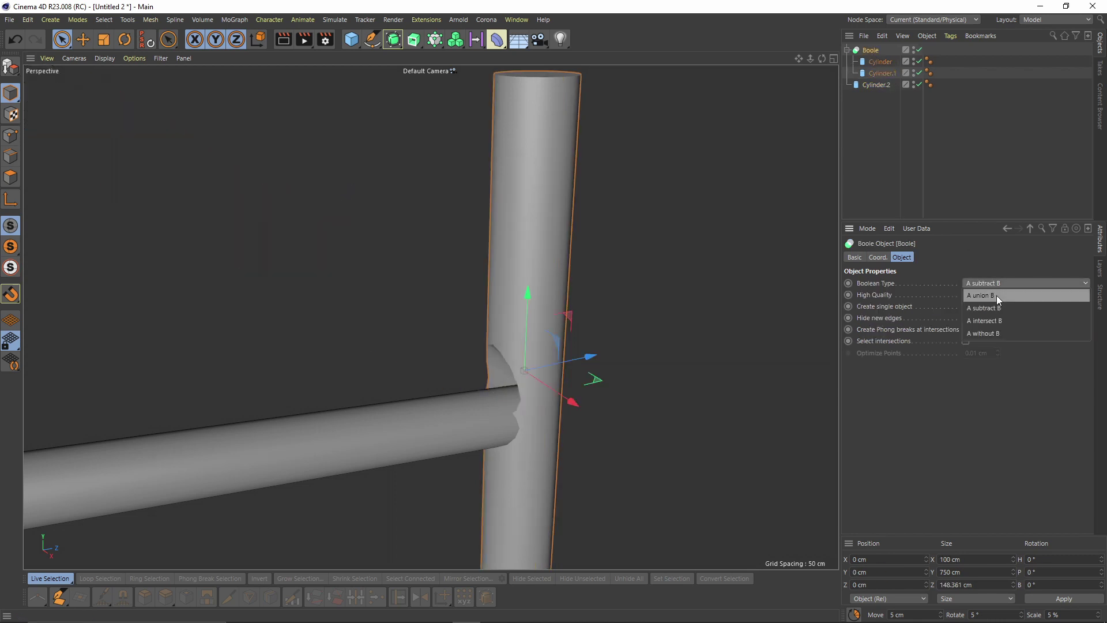
left_click(997, 295)
left_click_drag(548, 303, 554, 265, "alt")
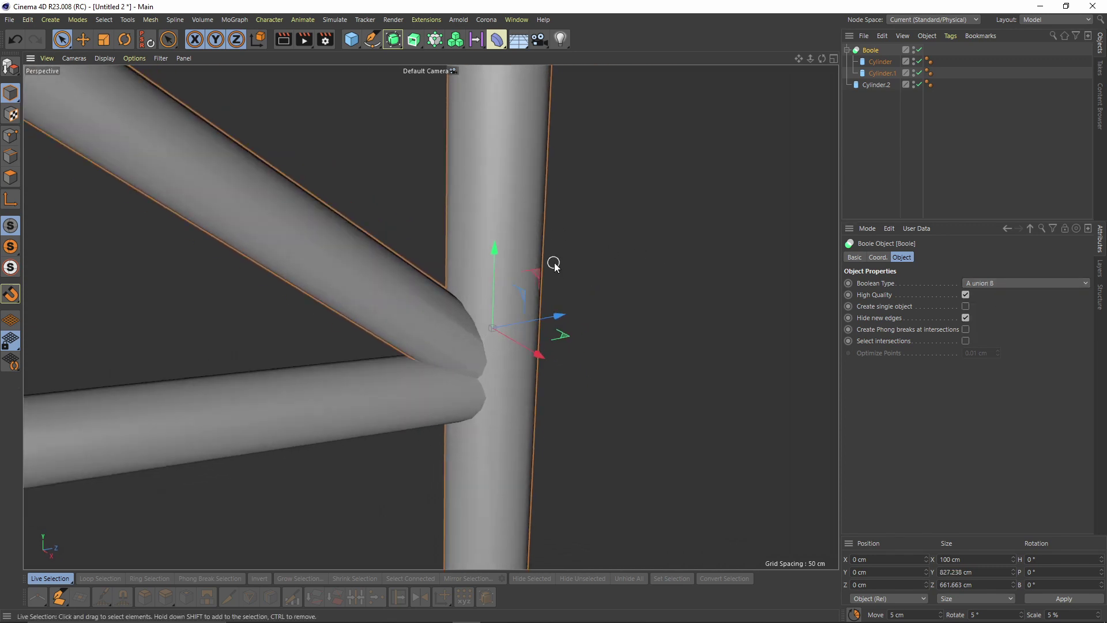
mouse_move(629, 279)
left_mouse_down("alt")
mouse_move(623, 301)
mouse_move(629, 282)
left_mouse_up("alt")
- Add a second Boole object and nest the first Boole and Cylinder.2 inside it
left_click(848, 50)
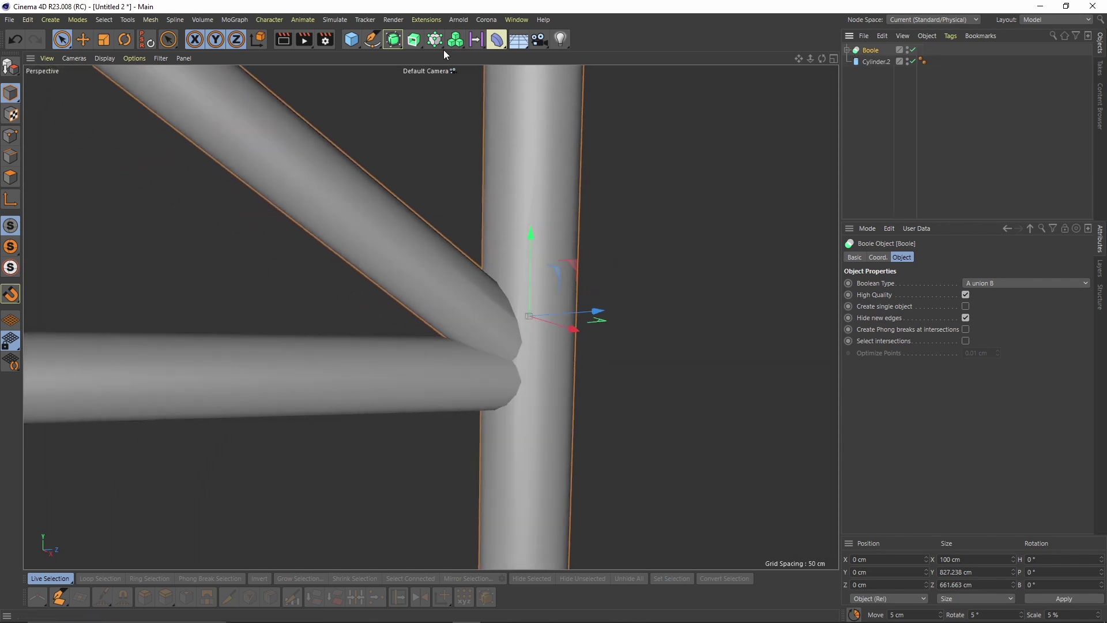
left_click(393, 39)
left_click(443, 117)
left_click_drag(871, 50, 872, 120)
left_click(875, 73)
left_click(848, 50)
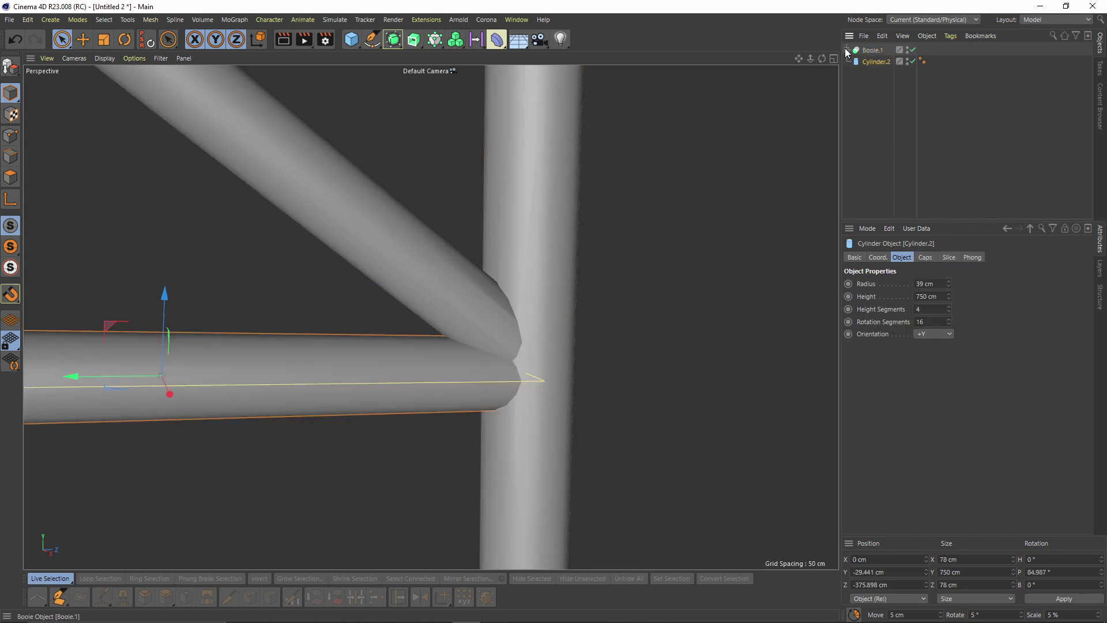
left_click_drag(871, 58, 875, 78)
left_click(847, 50)
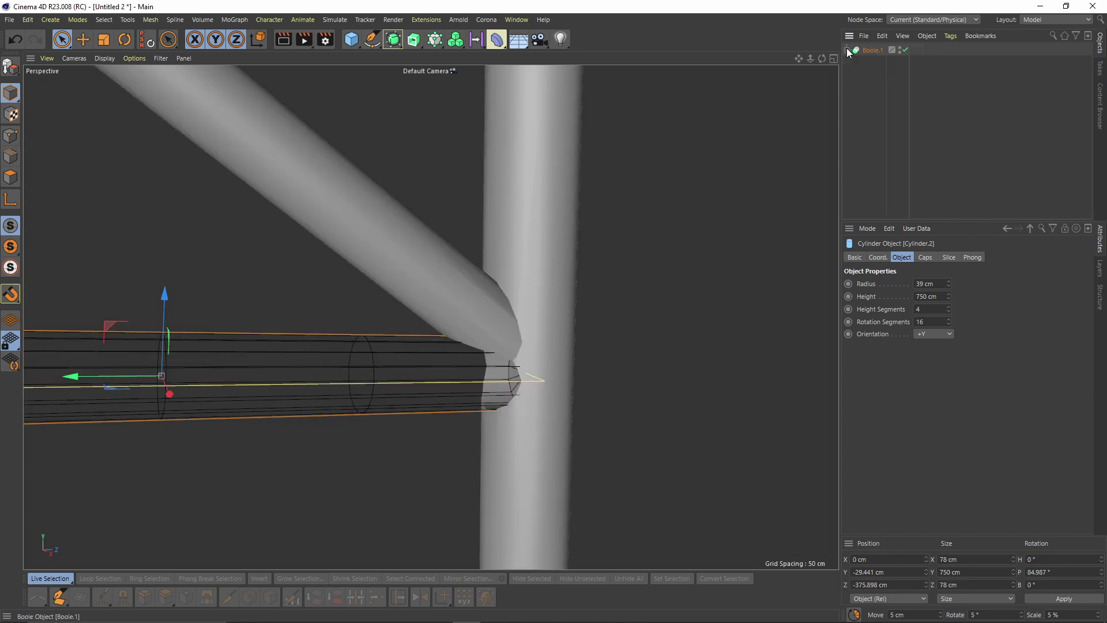
- Enable Create single object on the outer Boole and set its Boolean type to A union B
left_click(872, 50)
left_click(966, 306)
left_click(982, 284)
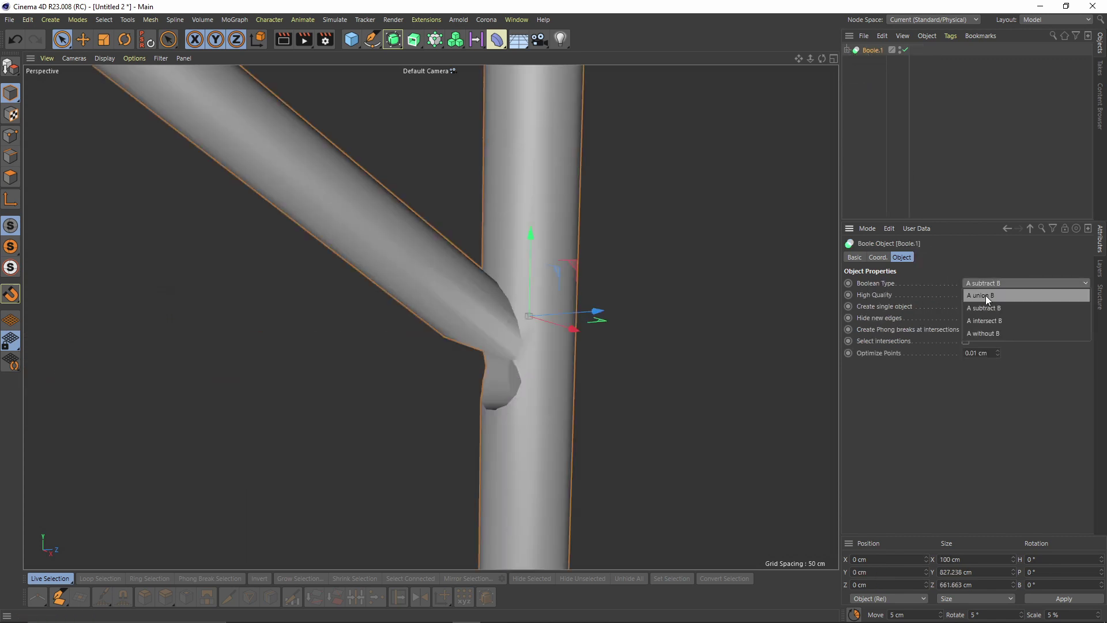
left_click(985, 295)
middle_click_drag(491, 220, 502, 254, "alt")
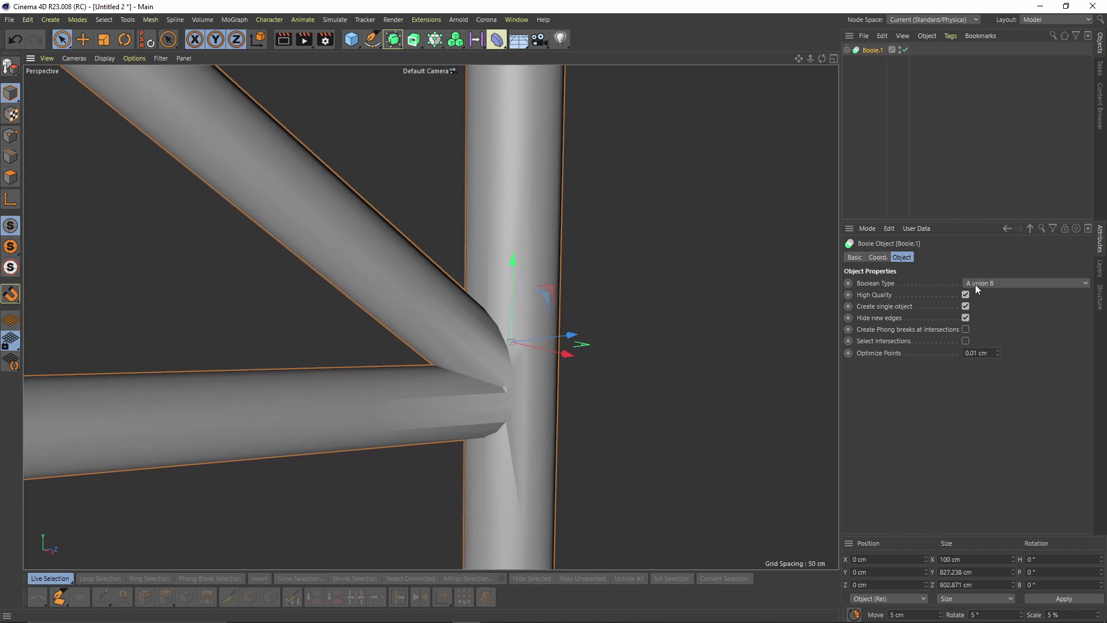
- Switch the viewport display to Gouraud shading with lines to show the joint's edges
left_click_drag(534, 257, 475, 287, "alt")
key("n")
key("b")
left_click_drag(529, 315, 545, 303, "alt")
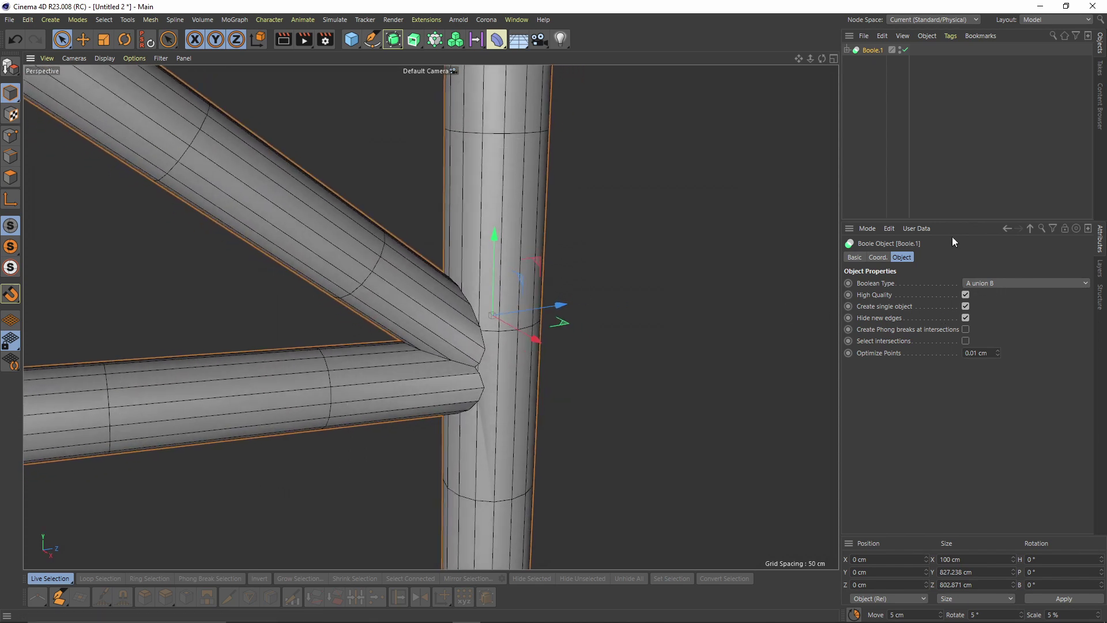
- Expand the Boole hierarchy and enable Create single object on the inner Boole
left_click(848, 50)
left_click(853, 61)
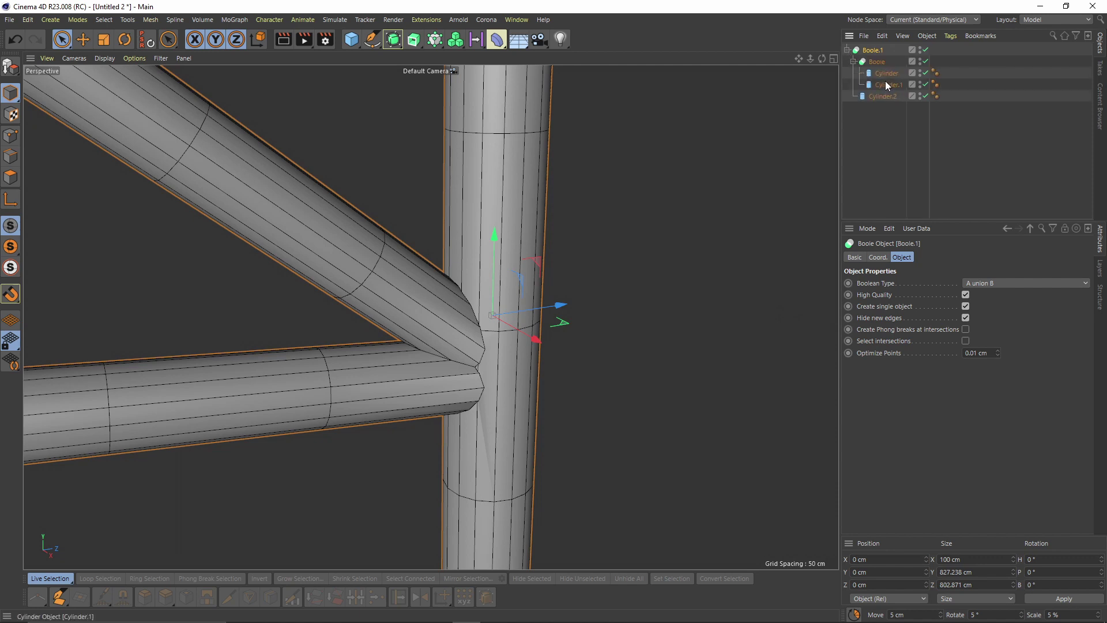
left_click(883, 97)
left_click(887, 85)
left_click(883, 73)
left_click(877, 62)
left_click(966, 307)
left_click(848, 50)
left_click(848, 50)
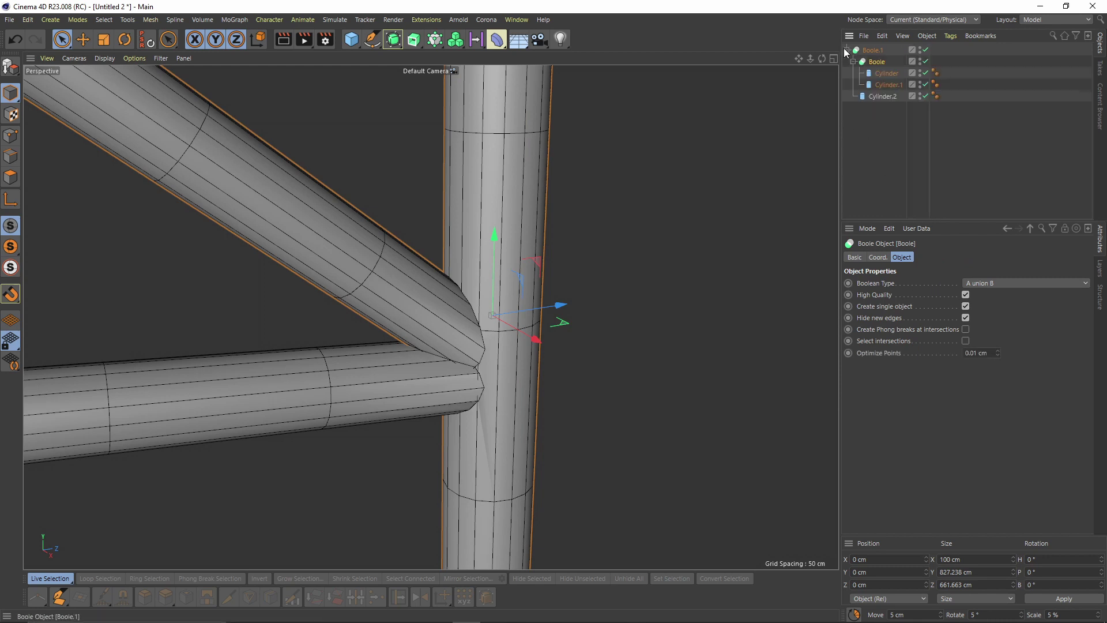
- Copy the three source cylinders nested in the Boole hierarchy
left_click(867, 51)
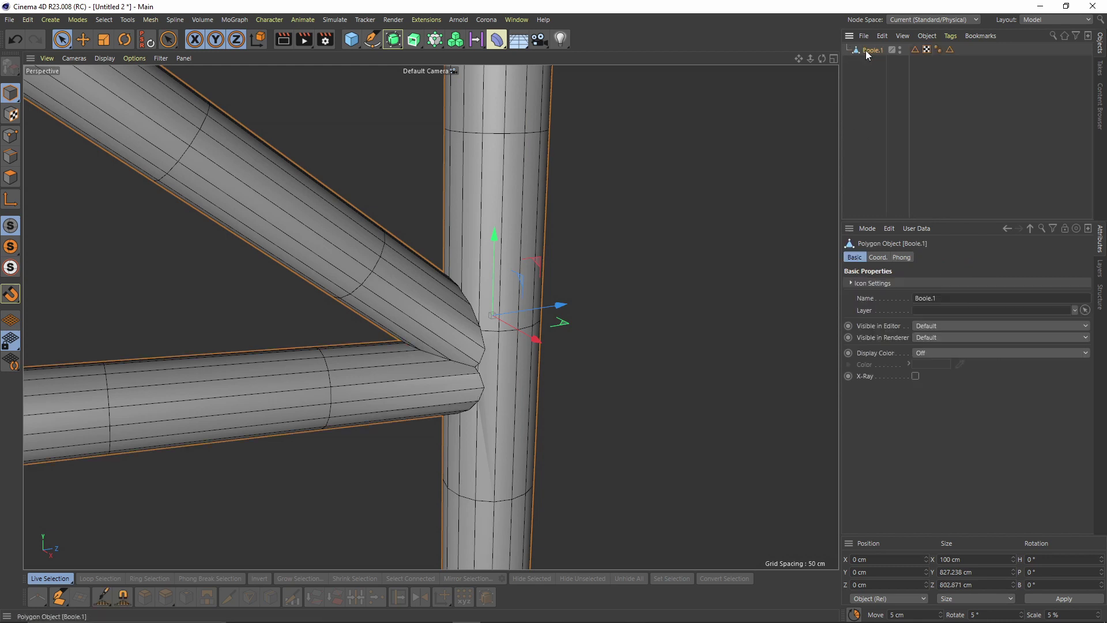
left_click_drag(567, 194, 804, 175, "alt")
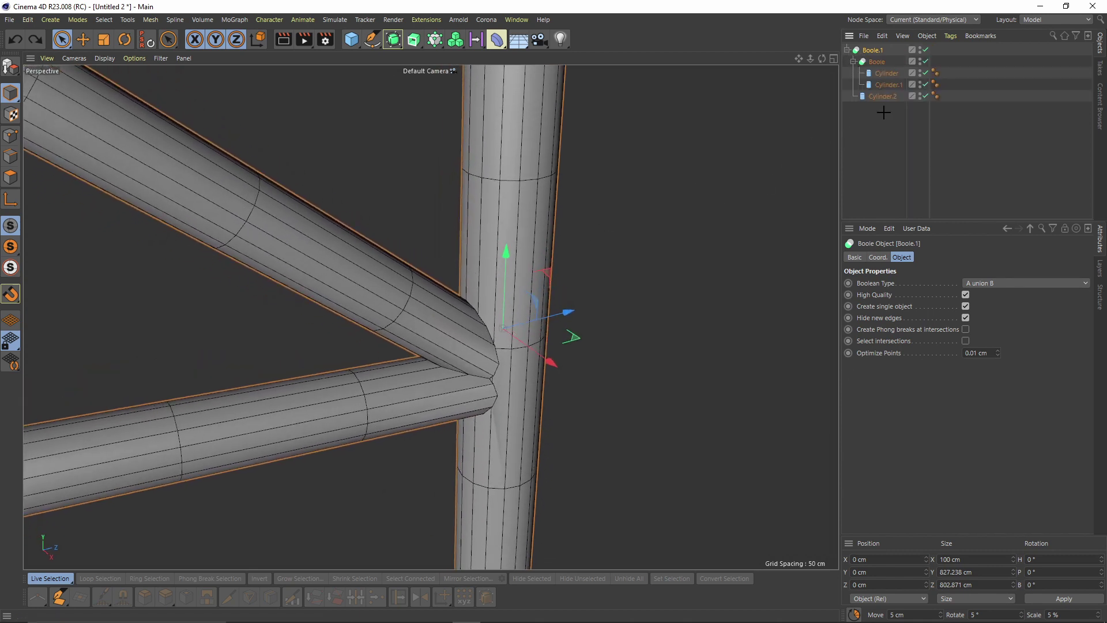
left_click_drag(886, 71, 885, 67)
left_click(882, 36)
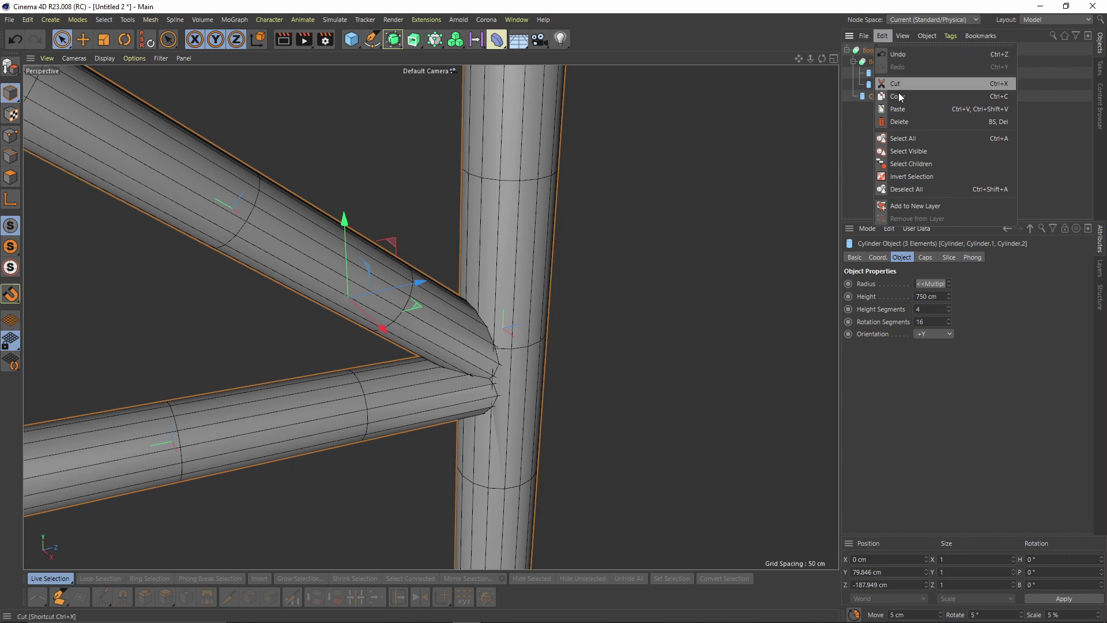
left_click(899, 98)
- Convert the outer Boole.1 into an editable polygon object
left_click(847, 50)
left_click(869, 50)
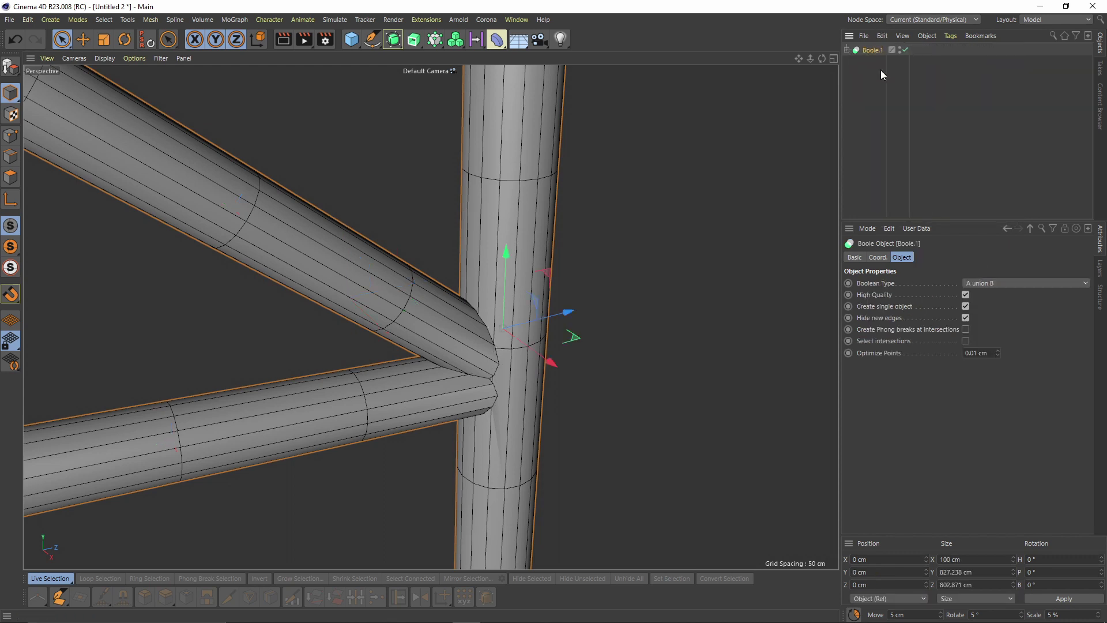
key("c")
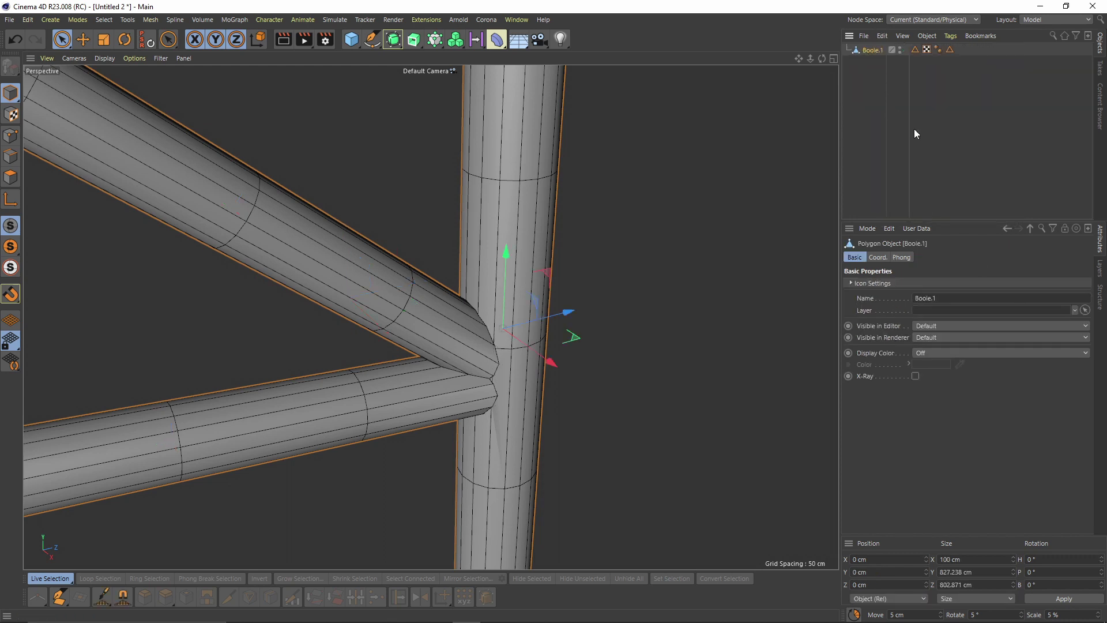
- Paste the three copied cylinders into the scene and disable them so only the merged mesh shows
left_click_drag(612, 168, 638, 139, "alt")
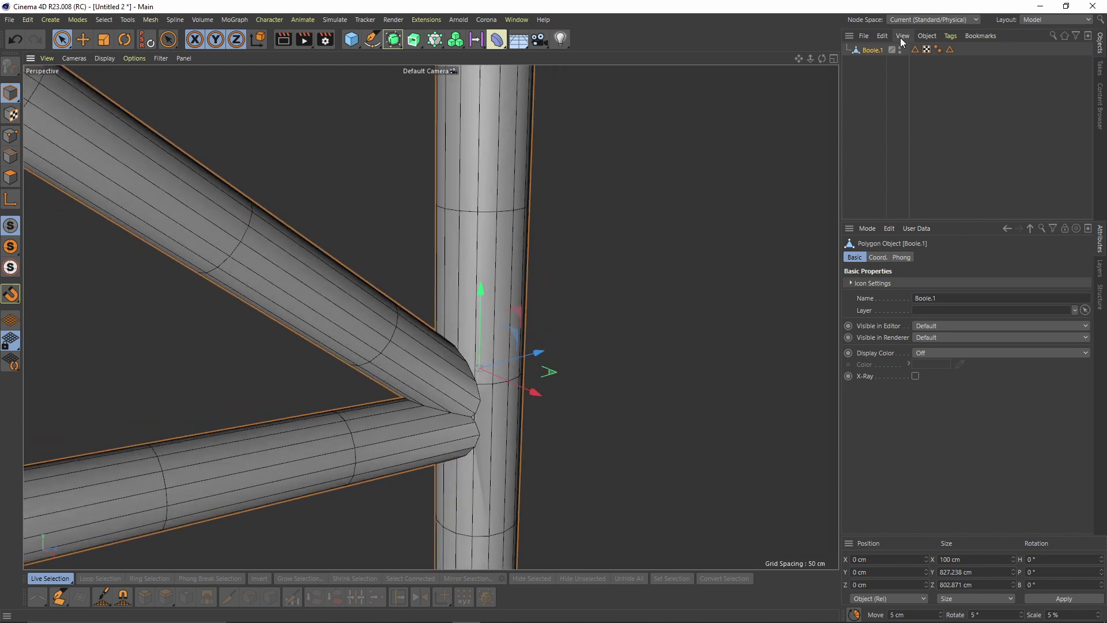
left_click(882, 36)
left_click(920, 106)
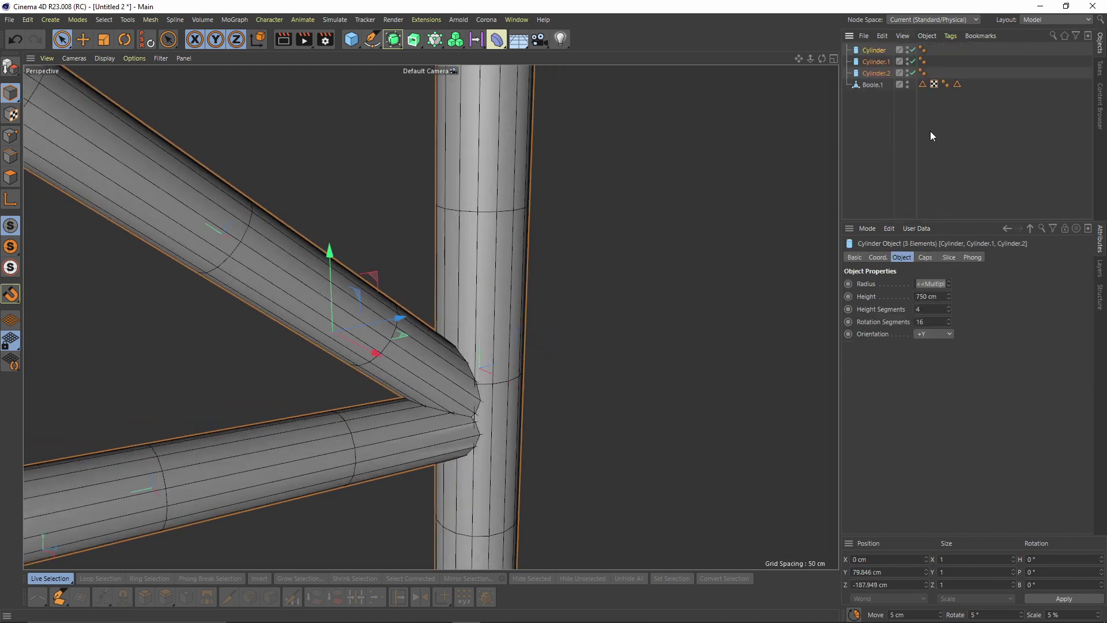
mouse_move(510, 185)
left_mouse_down("alt")
mouse_move(493, 203)
mouse_move(528, 196)
left_mouse_up("alt")
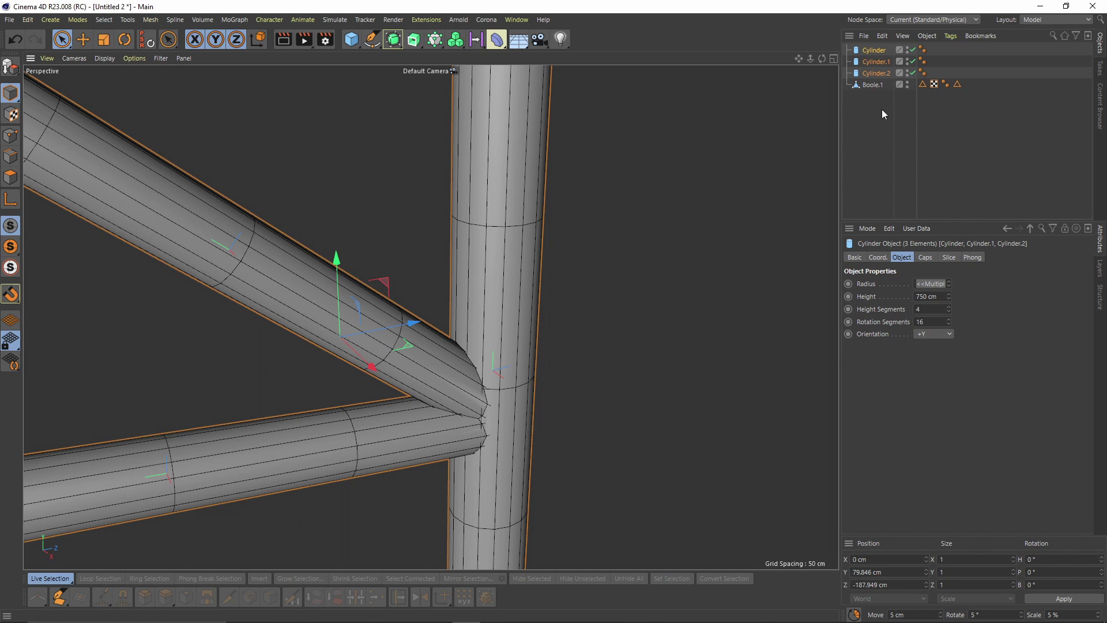
middle_click_drag(630, 231, 658, 208, "alt")
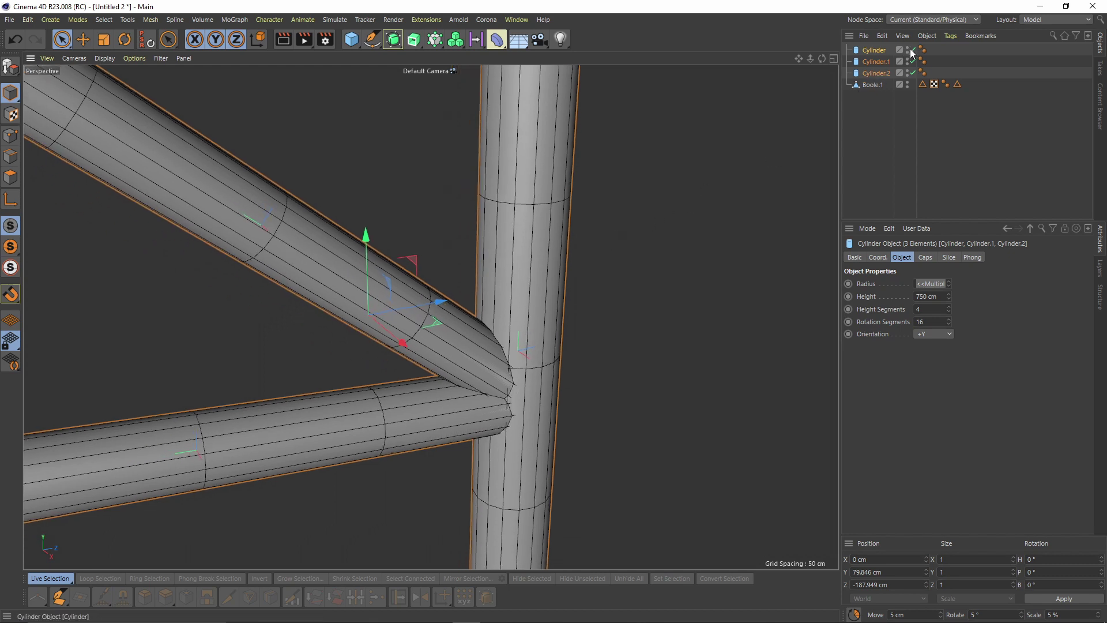
scroll(461, 322, "up", 2)
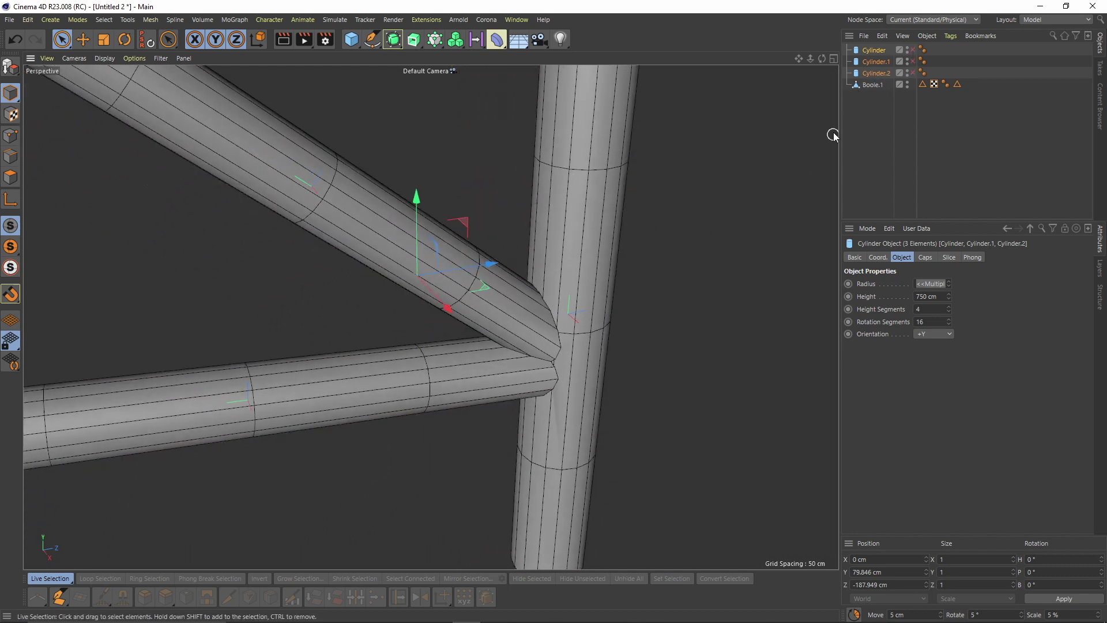
- Path-select the edges of Boole.1 along the intersection of the diagonal and vertical tubes
left_click(868, 86)
left_click_drag(537, 305, 381, 294, "alt")
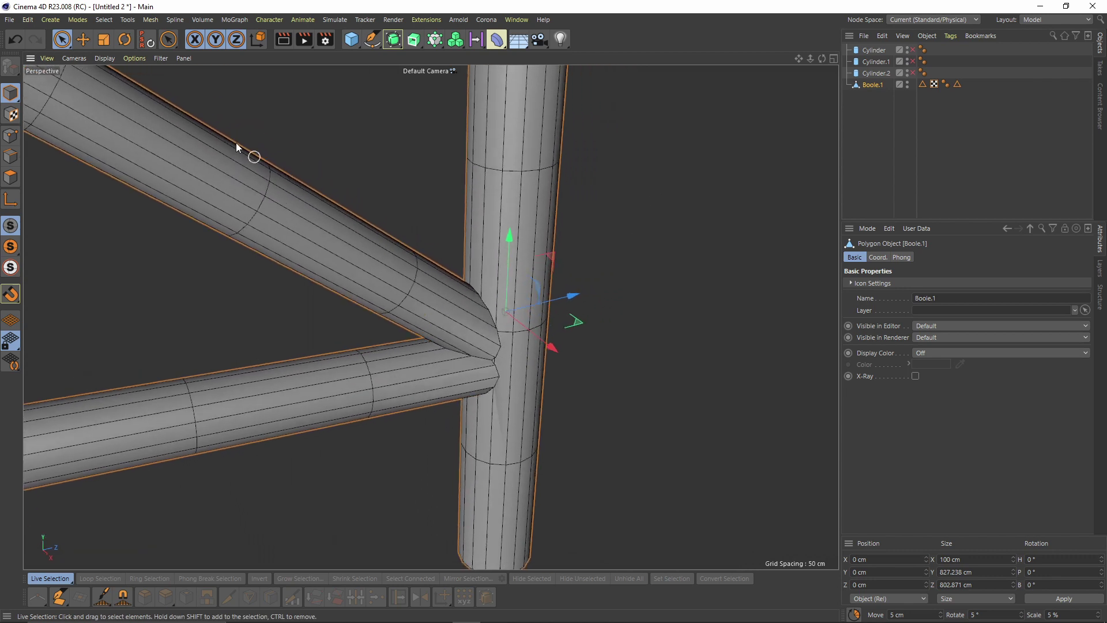
left_click(102, 21)
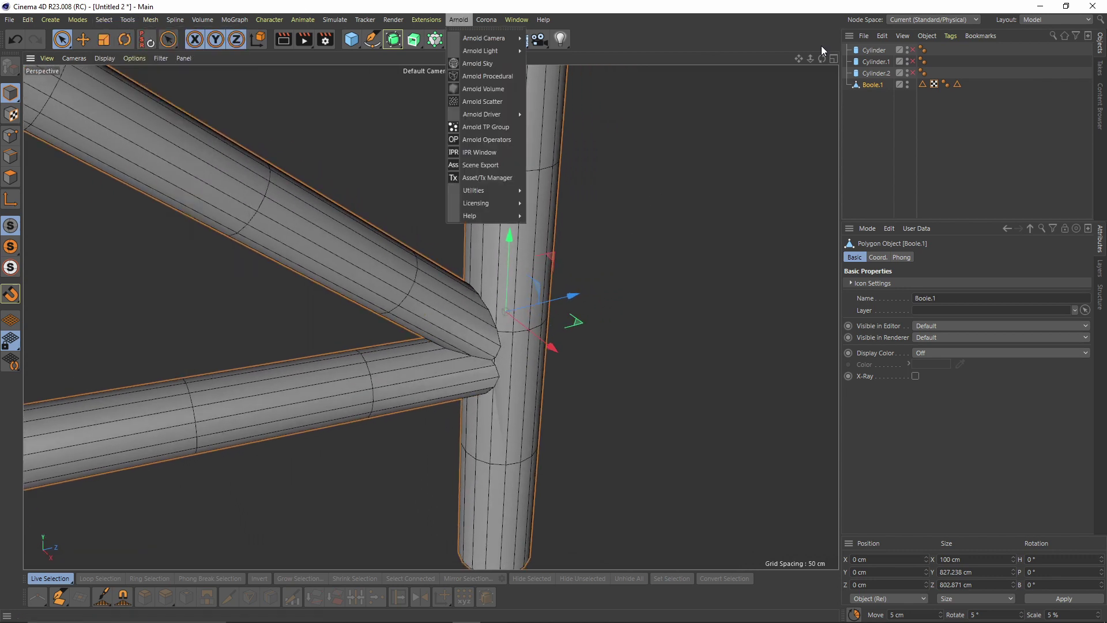
left_click(9, 156)
left_click(10, 161)
left_click(104, 20)
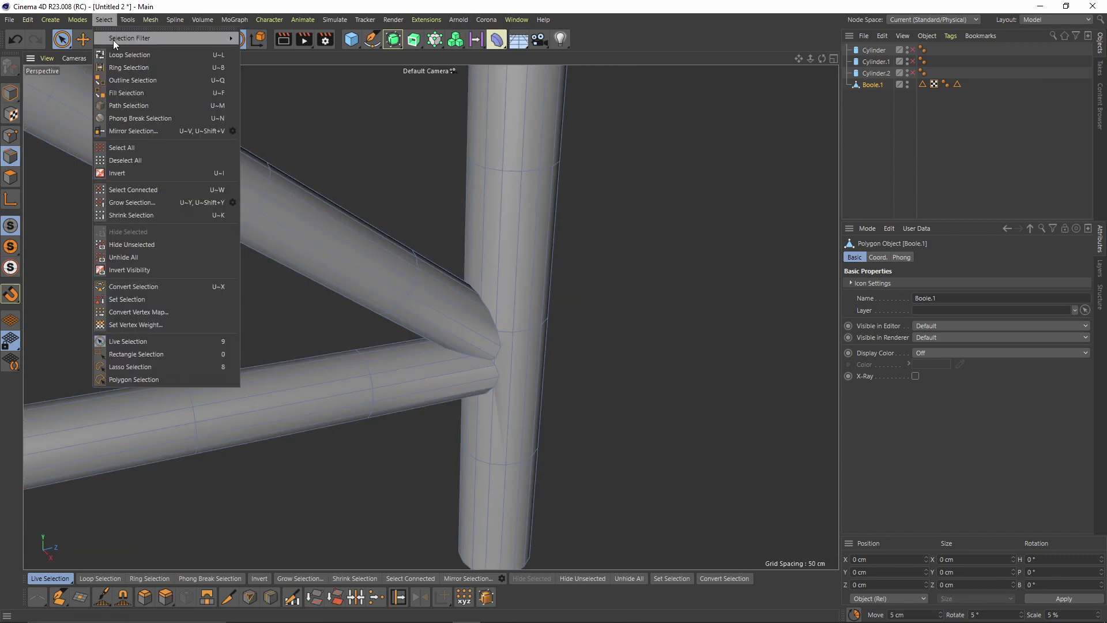
left_click(136, 106)
scroll(507, 341, "up", 5)
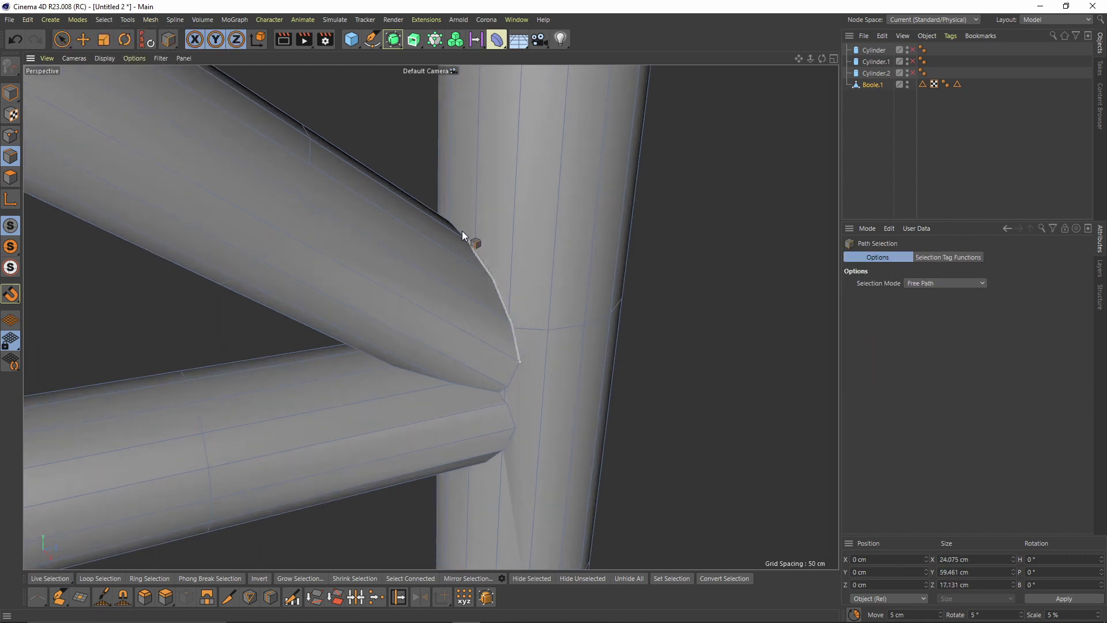
left_click_drag(462, 230, 460, 229)
left_click_drag(462, 231, 501, 286, "alt")
left_click(392, 173)
left_click_drag(392, 173, 348, 236, "alt")
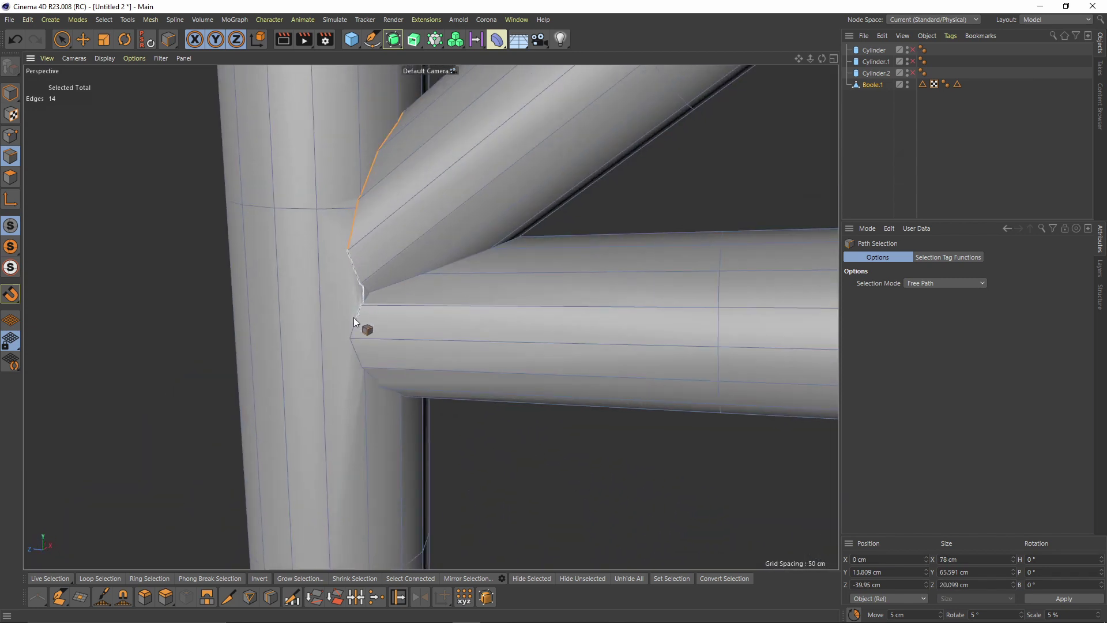
- Extend the path selection along the remaining seam edges around the horizontal tube and between the horizontal and diagonal tubes
scroll(373, 291, "up", 3)
left_click_drag(370, 300, 412, 435)
middle_click_drag(413, 436, 378, 344, "alt")
left_click_drag(379, 343, 444, 392, "alt")
mouse_move(444, 393)
left_mouse_down()
mouse_move(545, 199)
mouse_move(549, 133)
left_mouse_up()
middle_click_drag(549, 133, 513, 291, "alt")
left_click_drag(513, 292, 220, 231, "alt")
left_click_drag(220, 230, 480, 385)
scroll(480, 386, "up", 2)
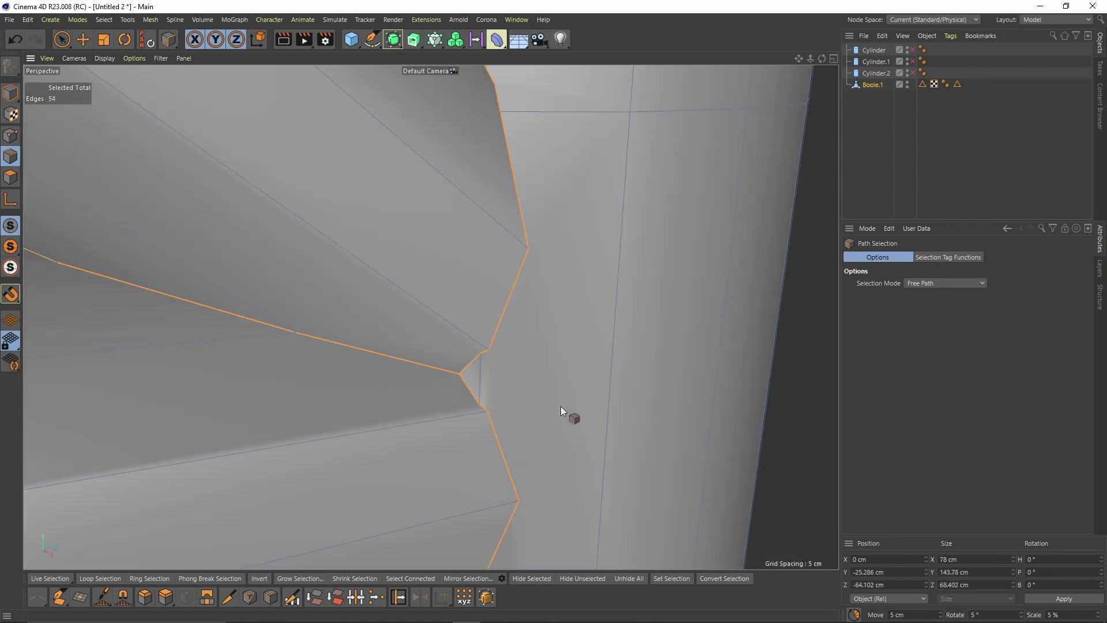
scroll(473, 396, "down", 3)
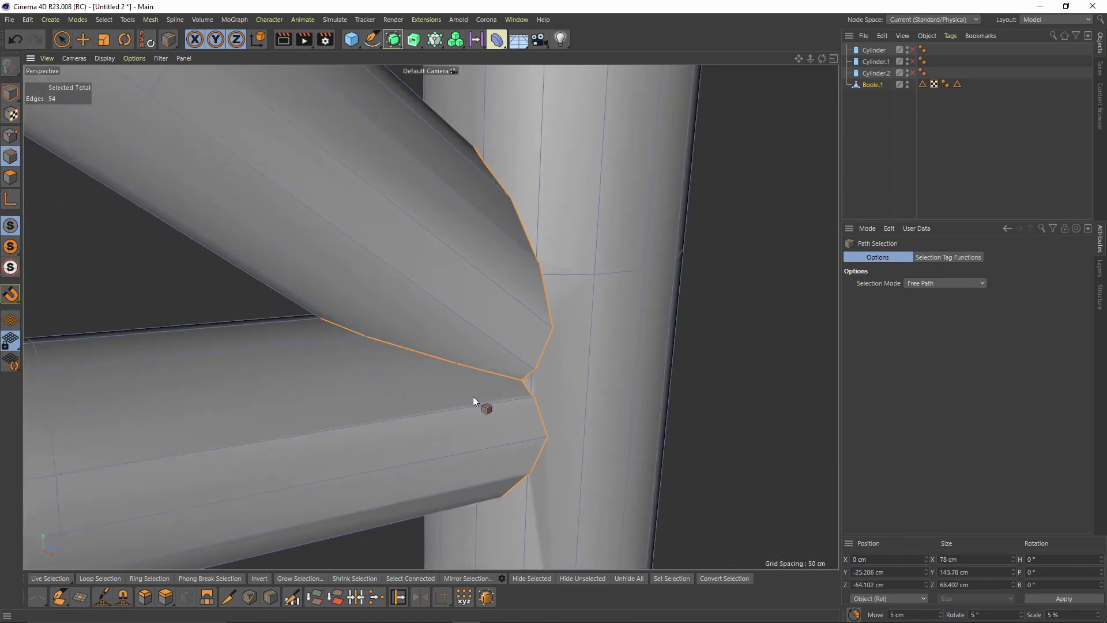
- Convert the selected seam edges into a separate spline and delete the Boole.1 mesh
left_click(151, 19)
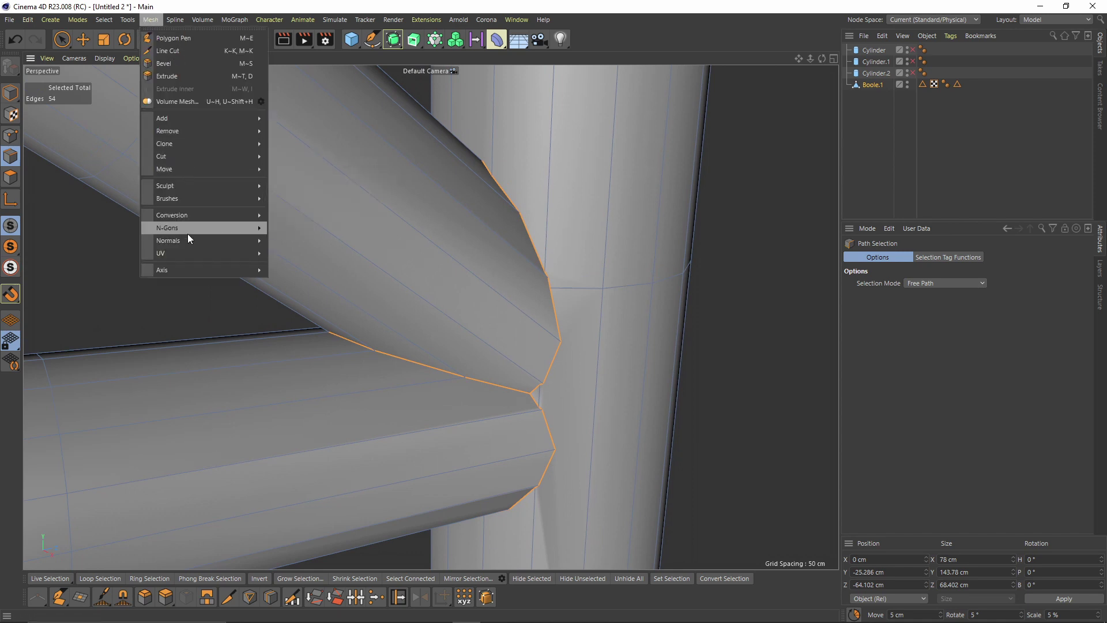
mouse_move(192, 214)
left_click(333, 221)
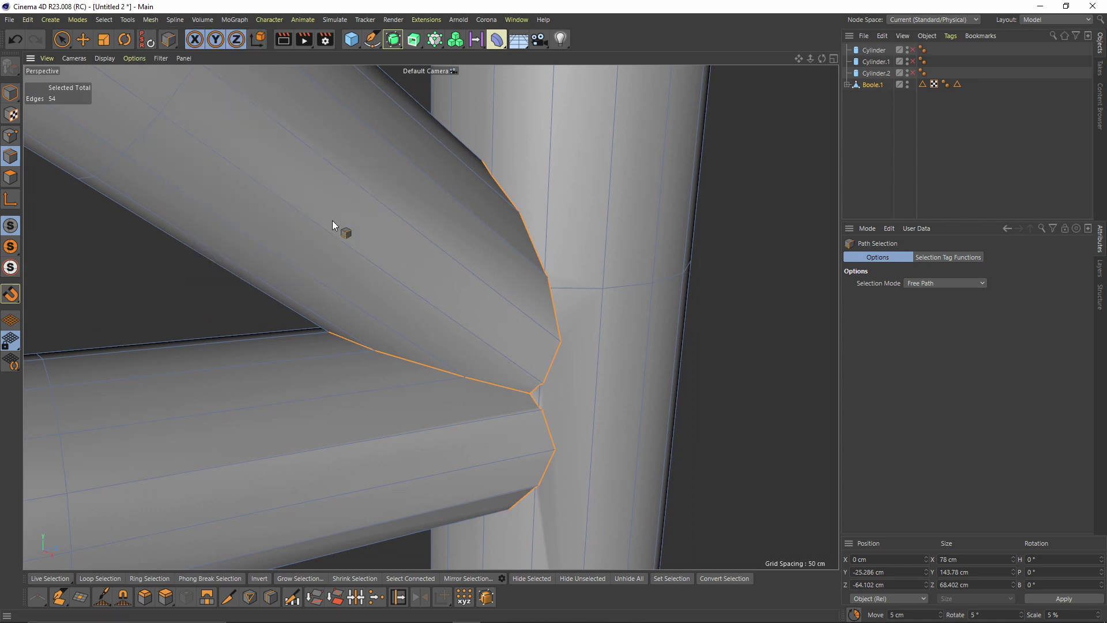
left_click(878, 98)
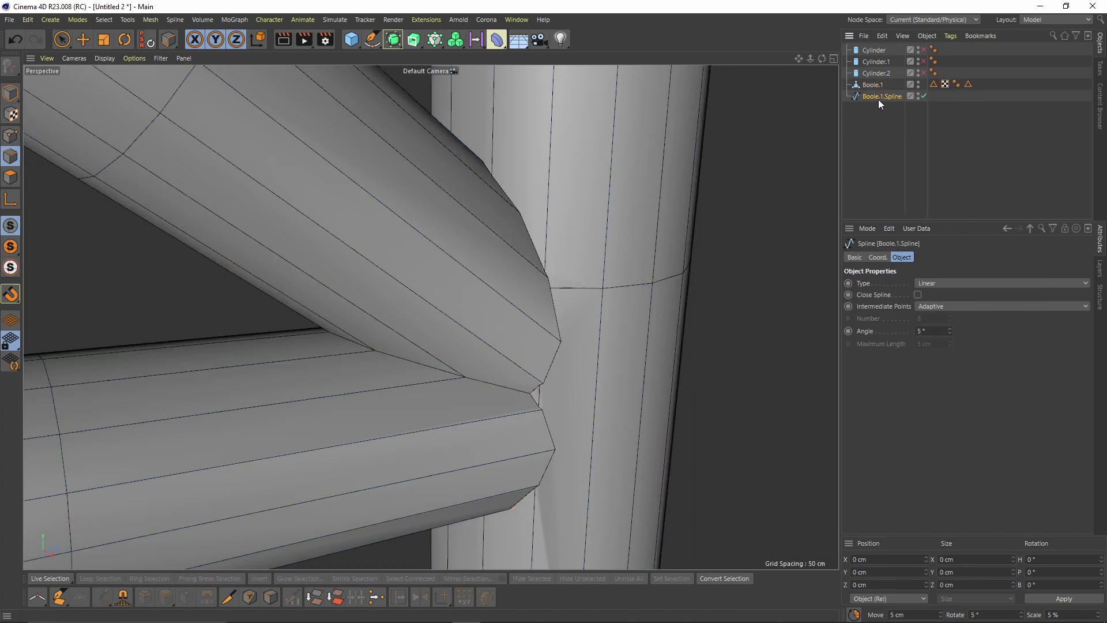
left_click(873, 86)
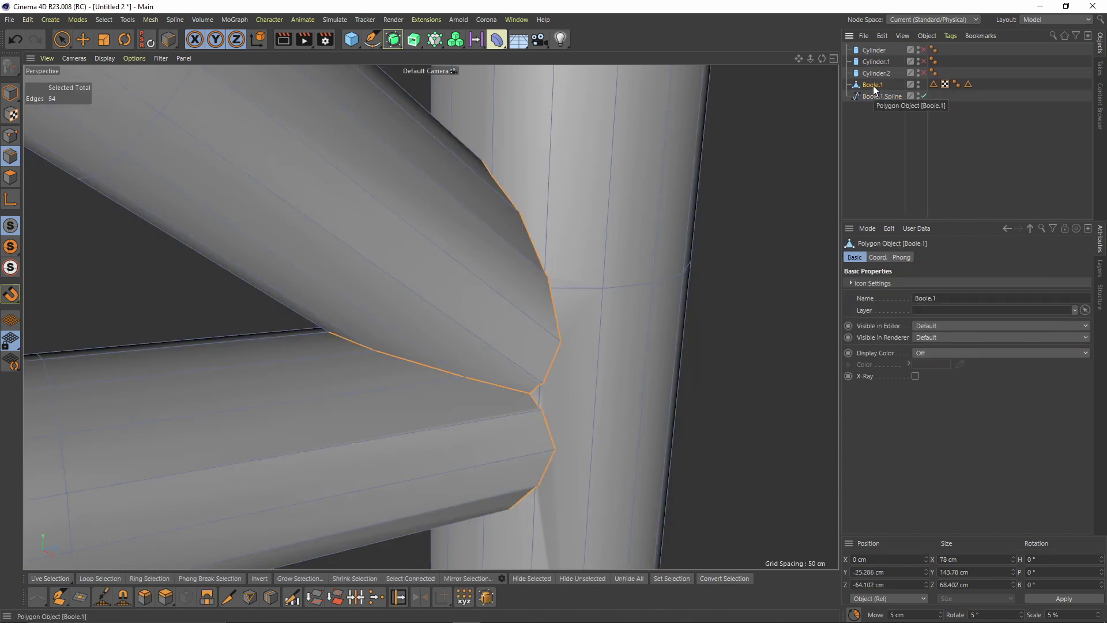
key("Delete")
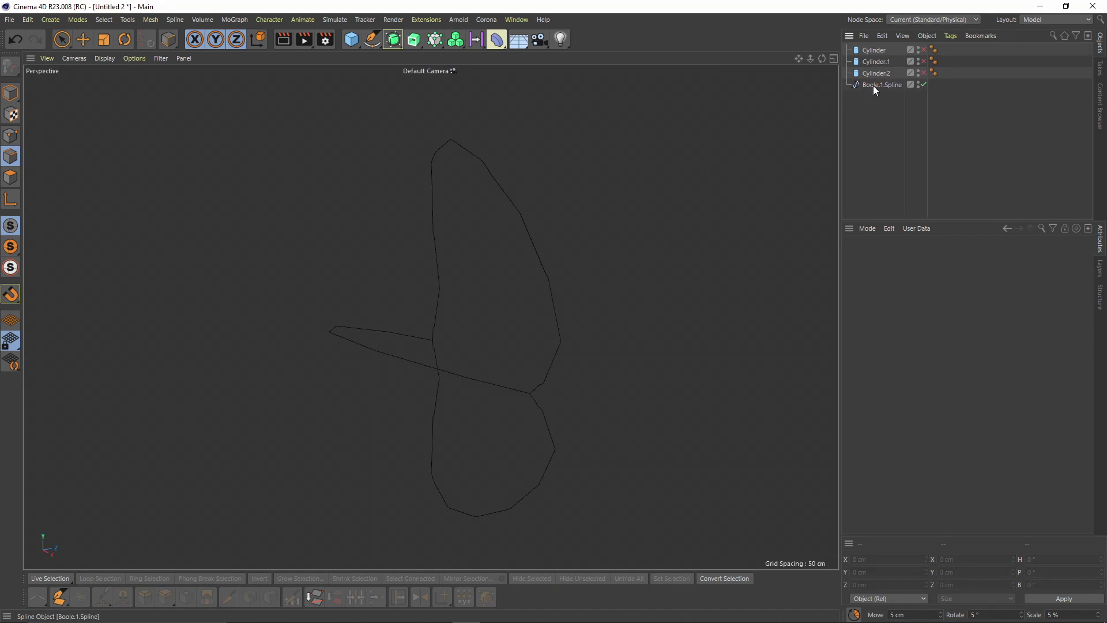
- Delete the closely spaced surplus points of Boole.1.Spline near the junction where the three seams meet
left_click(873, 85)
left_click(10, 136)
scroll(530, 227, "up", 3)
left_click_drag(530, 231, 584, 337, "alt")
key("e")
middle_click_drag(582, 483, 544, 406, "alt")
scroll(544, 407, "up", 2)
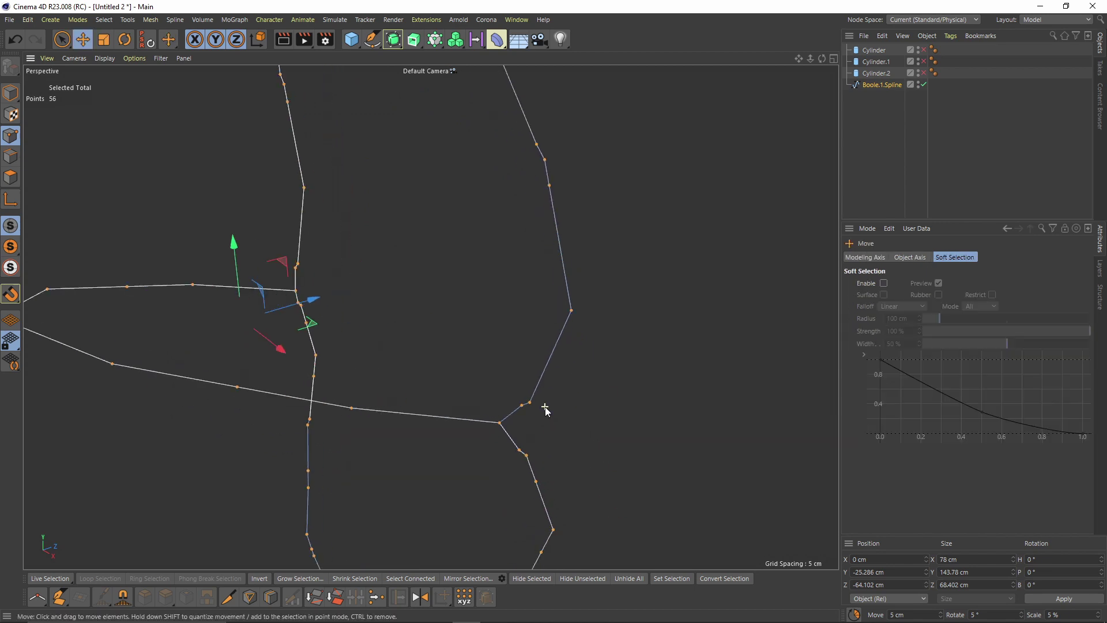
key("0")
left_click_drag(544, 406, 525, 419, "alt")
left_click_drag(509, 426, 519, 440)
key("Delete")
scroll(552, 306, "down", 2)
left_click_drag(564, 292, 581, 310)
key("Delete")
- Delete the surplus clustered points around the upper and middle sections of the seam spline
scroll(561, 271, "down", 2)
left_click_drag(514, 196, 558, 214, "alt")
left_click_drag(560, 215, 572, 226)
left_click(572, 227)
left_click_drag(460, 209, 285, 326, "alt")
key("Delete")
left_click_drag(280, 411, 299, 435)
key("Delete")
middle_click_drag(397, 447, 372, 327, "alt")
left_click_drag(373, 416, 395, 434)
key("Delete")
left_click_drag(571, 343, 511, 246)
key("Delete")
- Delete the doubled-up points along the near side and bottom of the spline's lower loop
middle_click_drag(692, 438, 577, 265, "alt")
left_click_drag(579, 267, 598, 299)
key("Delete")
middle_click_drag(635, 384, 655, 288, "alt")
left_click_drag(633, 290, 673, 350)
key("Delete")
left_click_drag(594, 395, 607, 412)
key("Delete")
left_click_drag(535, 450, 552, 468)
key("Delete")
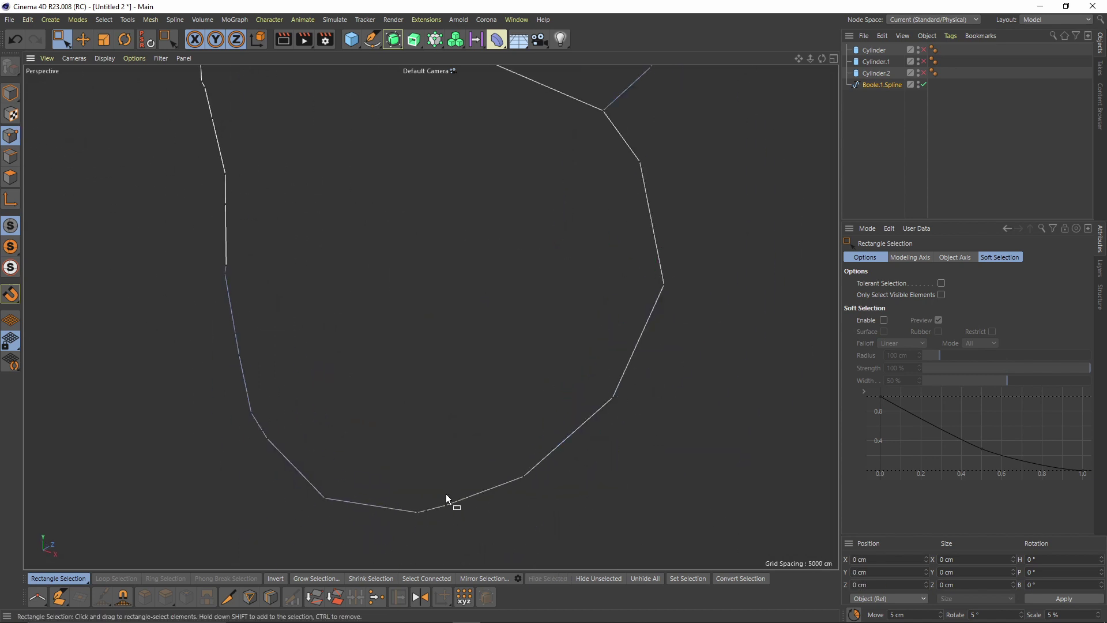
- Remove the remaining redundant points on the far side of the spline's lower loop
left_click_drag(428, 492, 473, 443, "alt")
scroll(464, 453, "up", 2)
left_click_drag(286, 337, 310, 365)
key("Delete")
scroll(278, 297, "down", 1)
left_click_drag(279, 297, 311, 322, "alt")
left_click_drag(287, 198, 325, 228)
key("Delete")
- Select all spline points to find leftovers and delete the last surplus point
scroll(346, 191, "down", 1)
left_click_drag(549, 258, 450, 384, "alt")
key("ctrl+a")
scroll(387, 481, "up", 2)
left_click(376, 467)
key("Delete")
left_click_drag(376, 310, 740, 223, "alt")
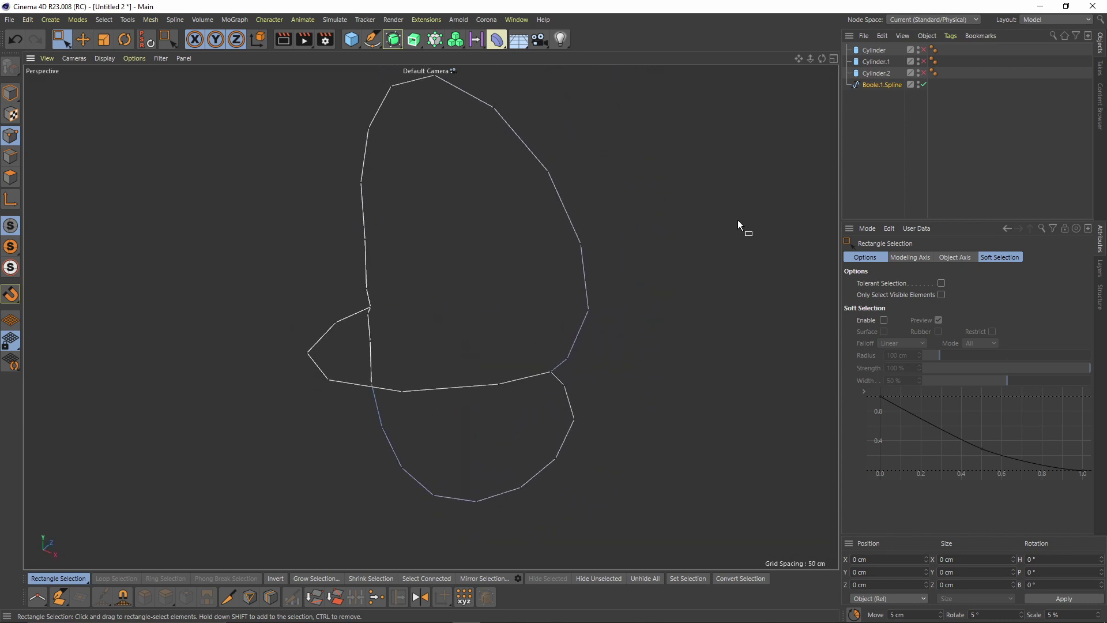
- Set the seam spline's type to B-Spline and its intermediate points to Subdivided
left_click(887, 85)
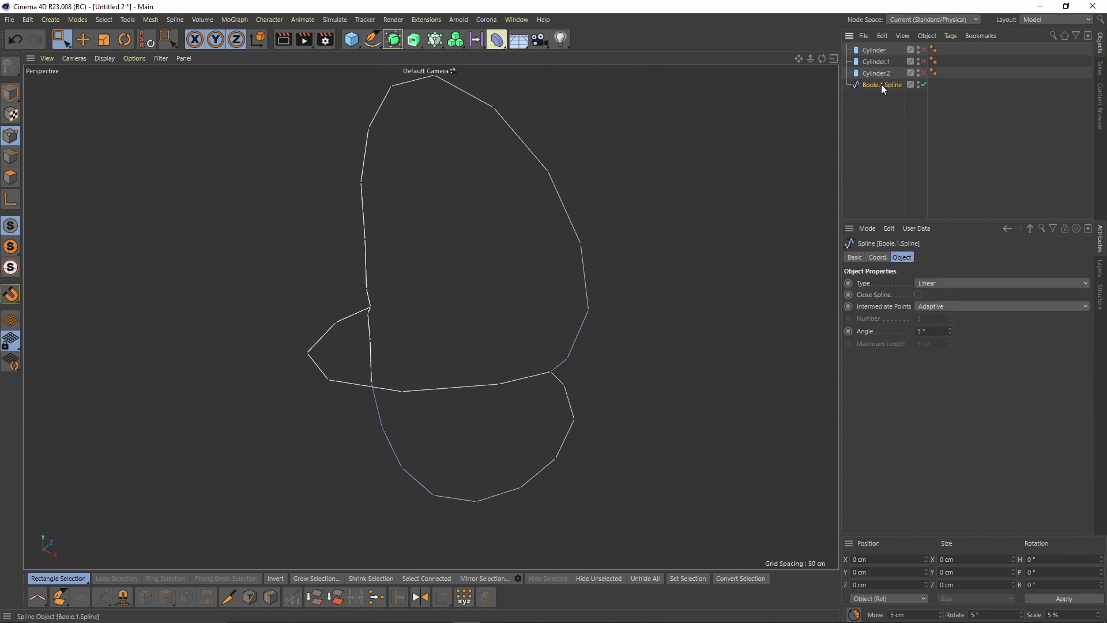
left_click(935, 284)
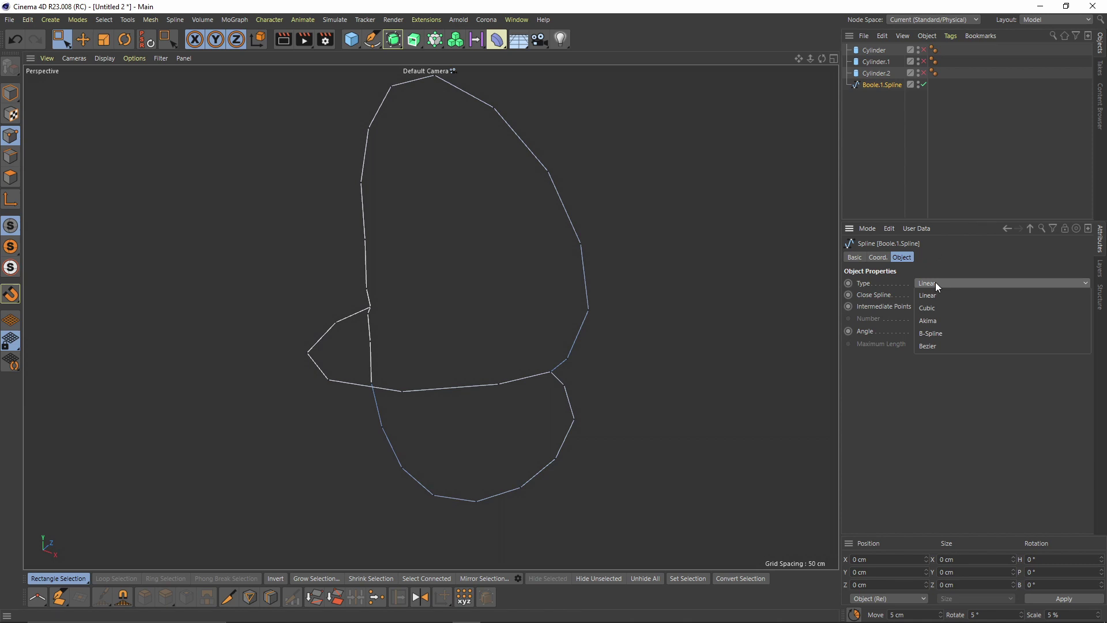
left_click(955, 333)
left_click_drag(742, 301, 691, 315, "alt")
left_click(946, 303)
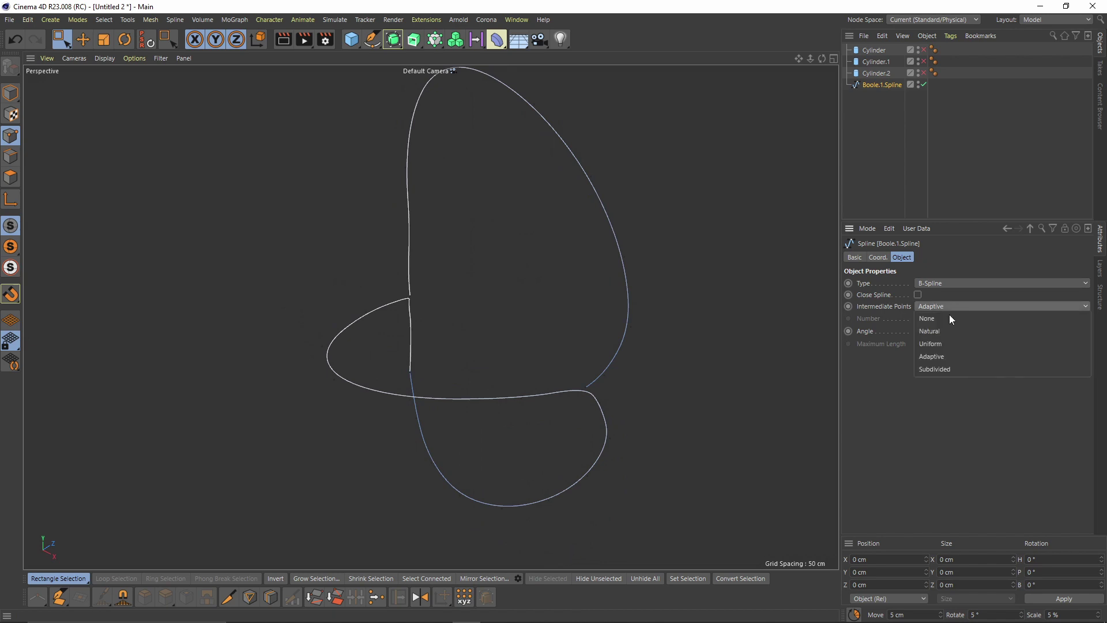
left_click(943, 365)
- Add a Disc primitive and scale it down to a small fraction of the seam loops' size
left_click_drag(692, 329, 484, 220, "alt")
middle_click_drag(485, 217, 433, 227, "alt")
left_click(354, 41)
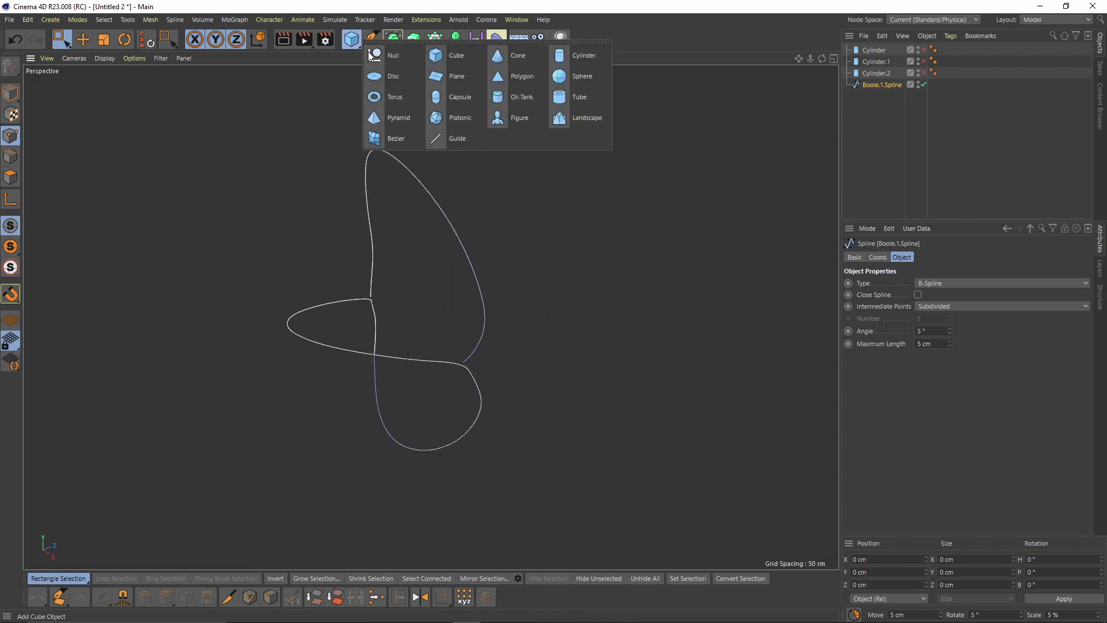
left_click(393, 75)
scroll(532, 329, "down", 2)
key("t")
left_click_drag(554, 316, 176, 324)
left_click_drag(550, 330, 141, 361)
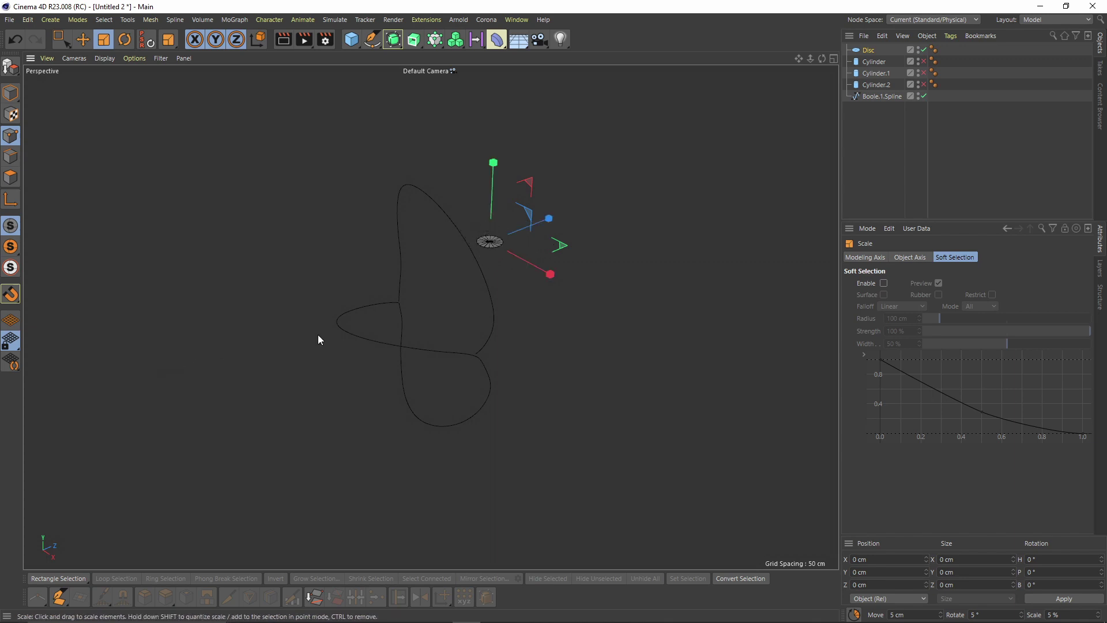
- Move the small disc down to the junction of the seam spline
key("e")
left_click_drag(488, 211, 461, 334)
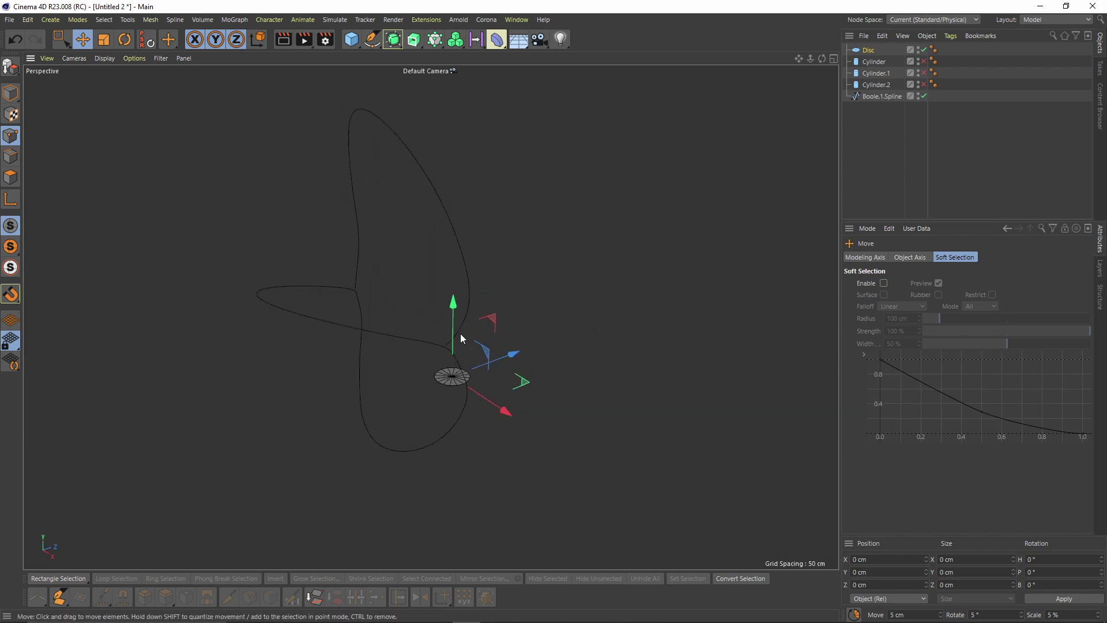
left_click_drag(451, 291, 448, 262)
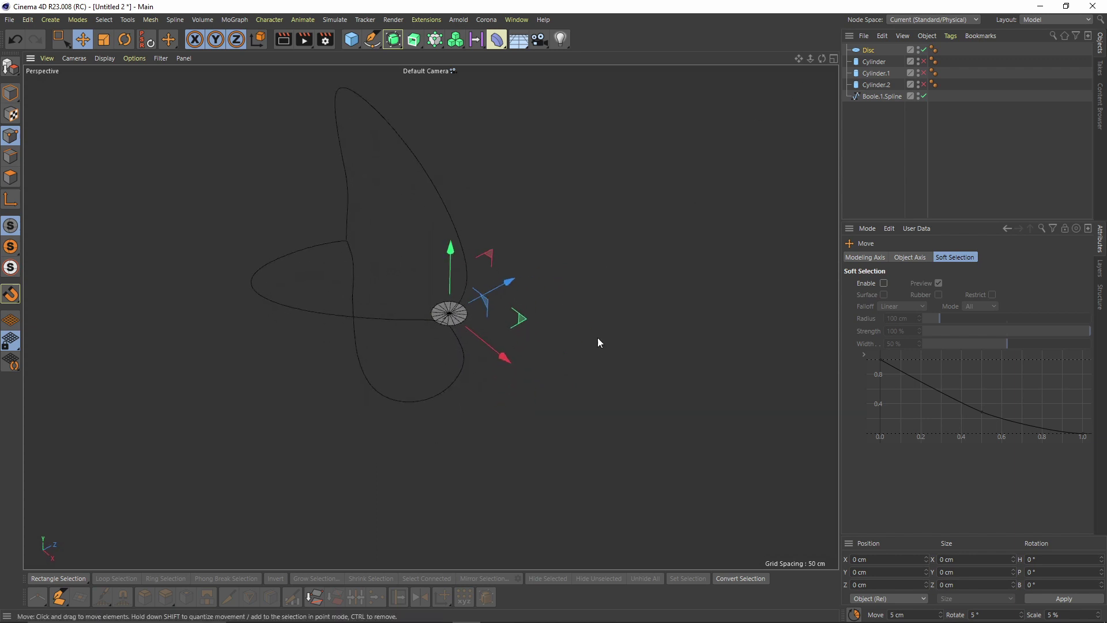
key("t")
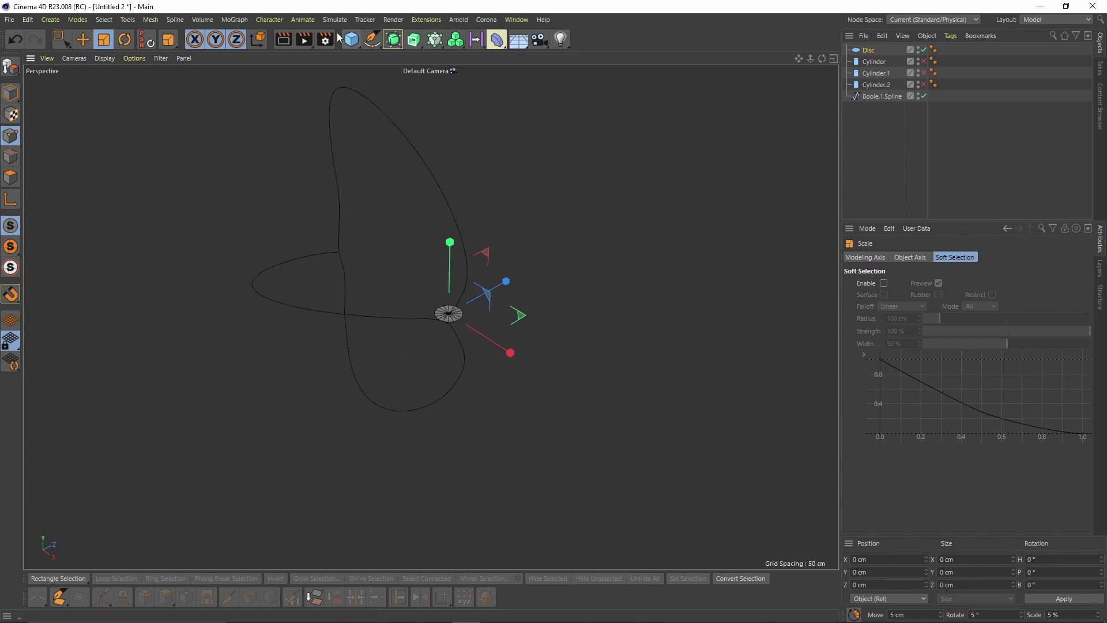
- Add a Cloner and nest the disc inside it
left_click(435, 40)
left_click(464, 51)
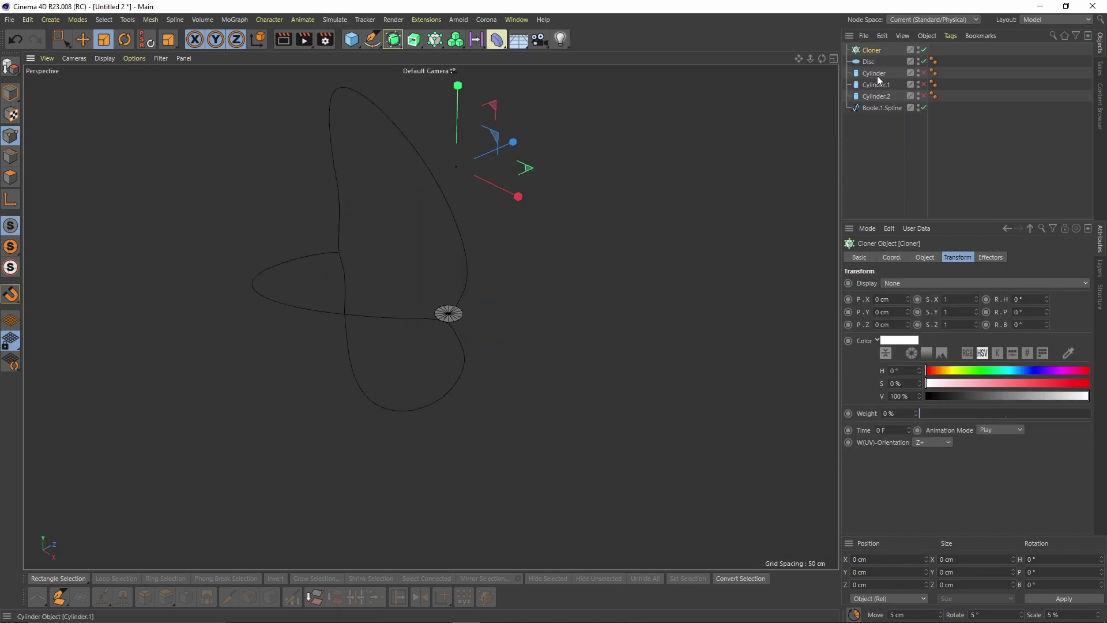
left_click_drag(873, 48, 873, 50)
left_click_drag(614, 195, 562, 363, "alt")
left_click(871, 50)
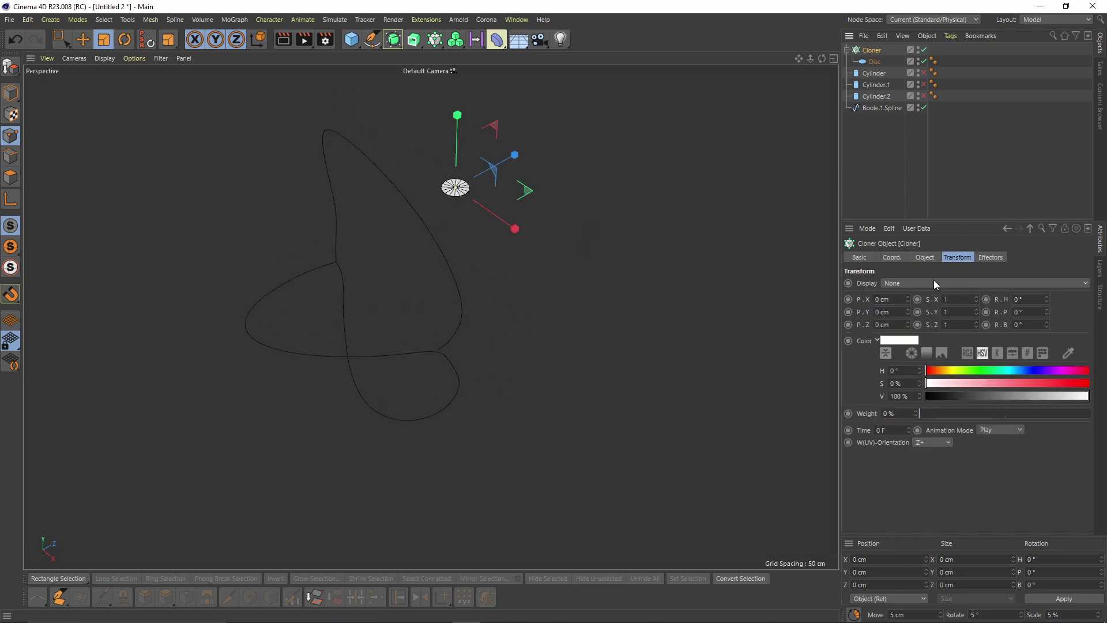
- Set the Cloner's mode to Object and assign Boole.1.Spline as its object
left_click(918, 283)
left_click(927, 257)
left_click(928, 257)
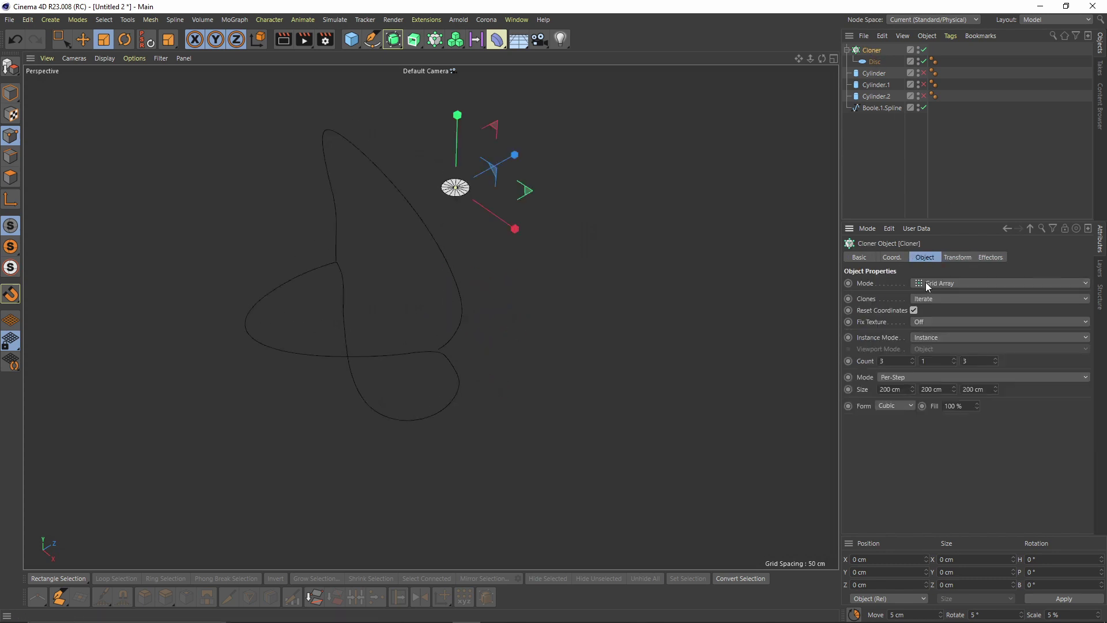
left_click_drag(585, 222, 572, 256, "alt")
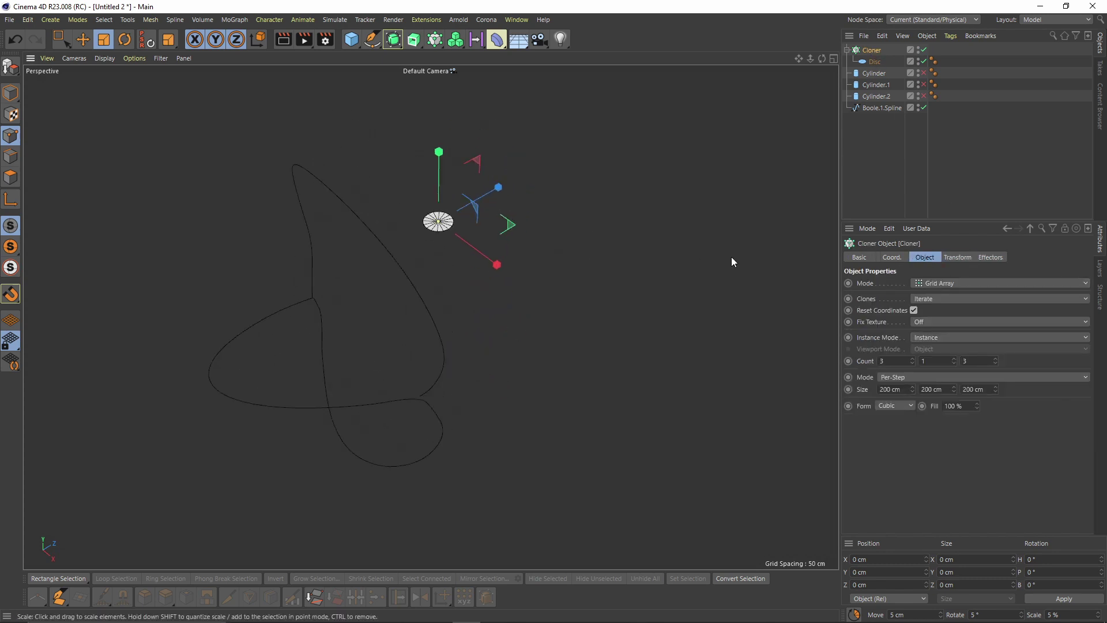
left_click(931, 284)
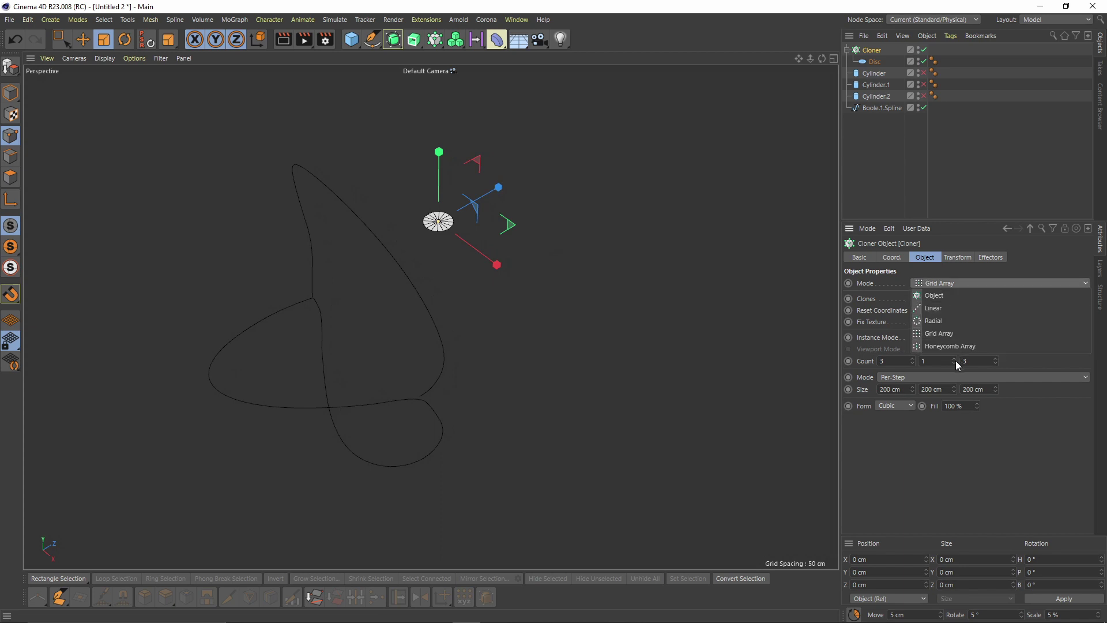
left_click(947, 295)
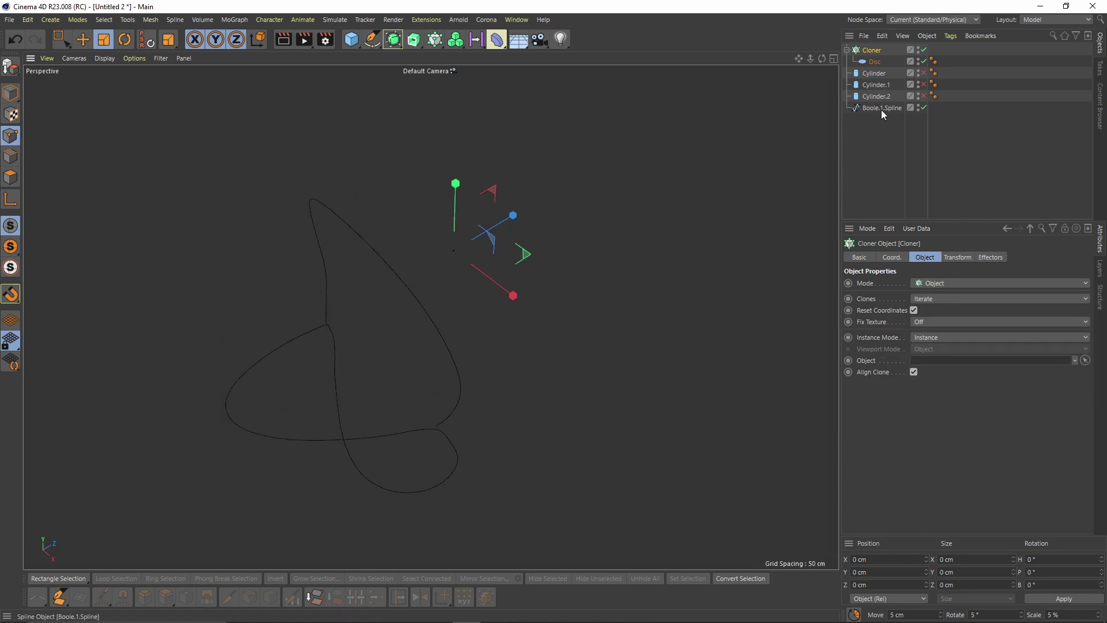
left_click_drag(555, 280, 473, 264, "alt")
right_click_drag(473, 264, 496, 292, "alt")
left_click_drag(496, 292, 473, 300, "alt")
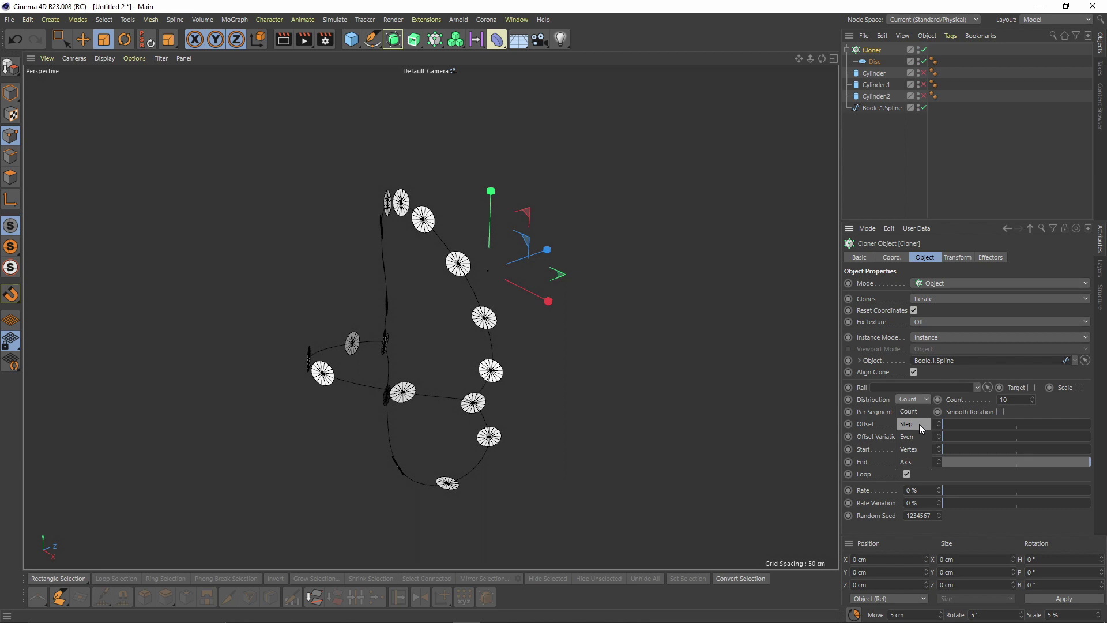
- Try the Step and Even distributions for the disc clones along the spline
left_click(918, 424)
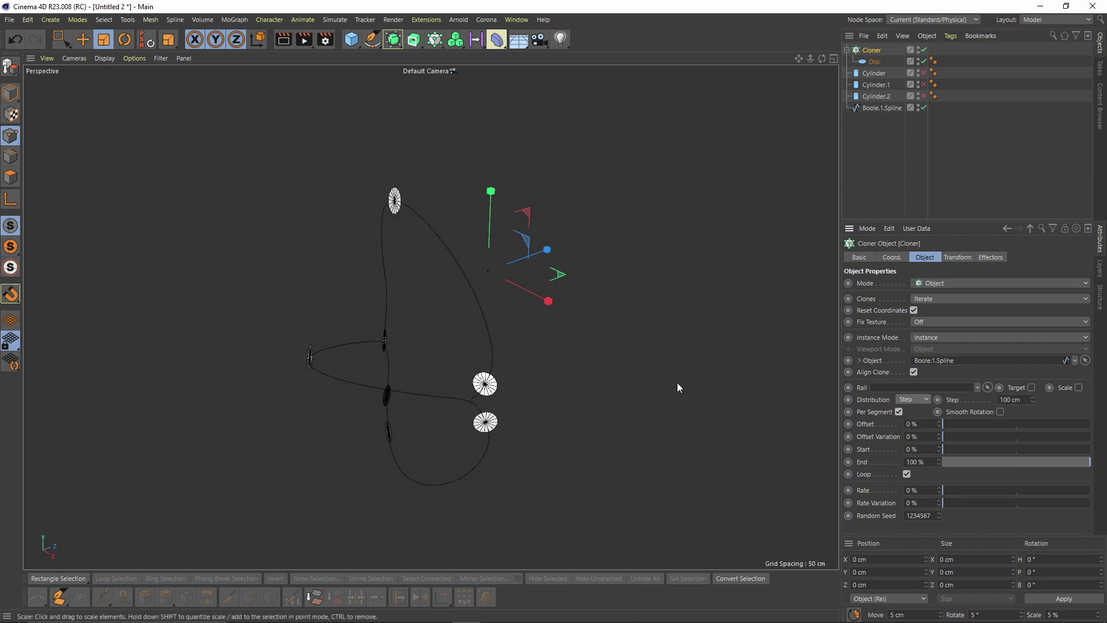
left_click_drag(677, 382, 773, 372, "alt")
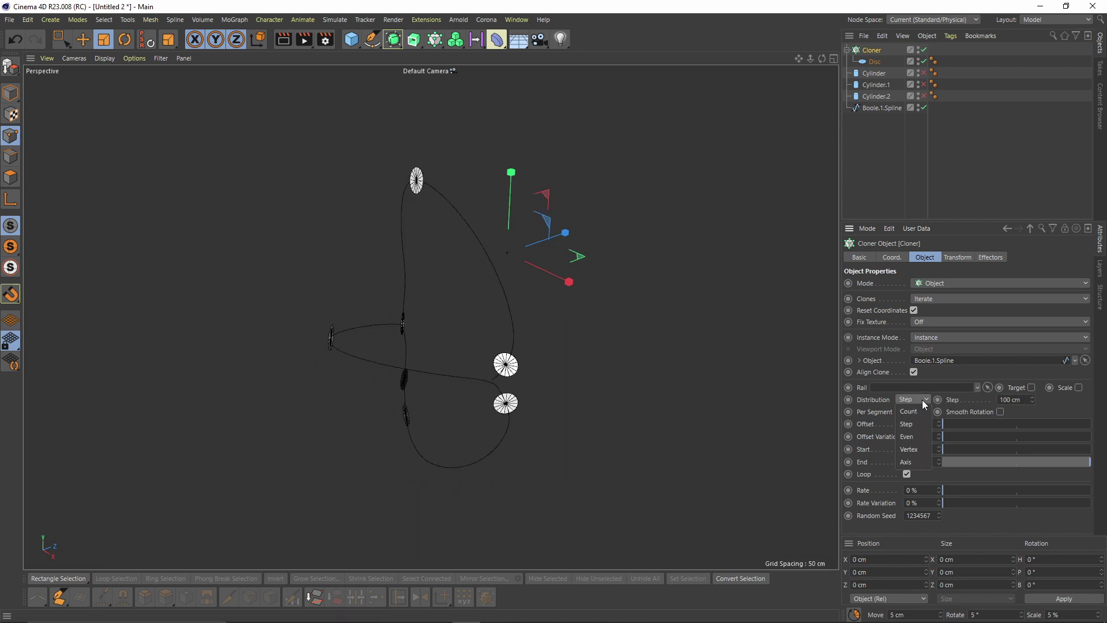
left_click(916, 437)
left_click_drag(783, 383, 902, 386, "alt")
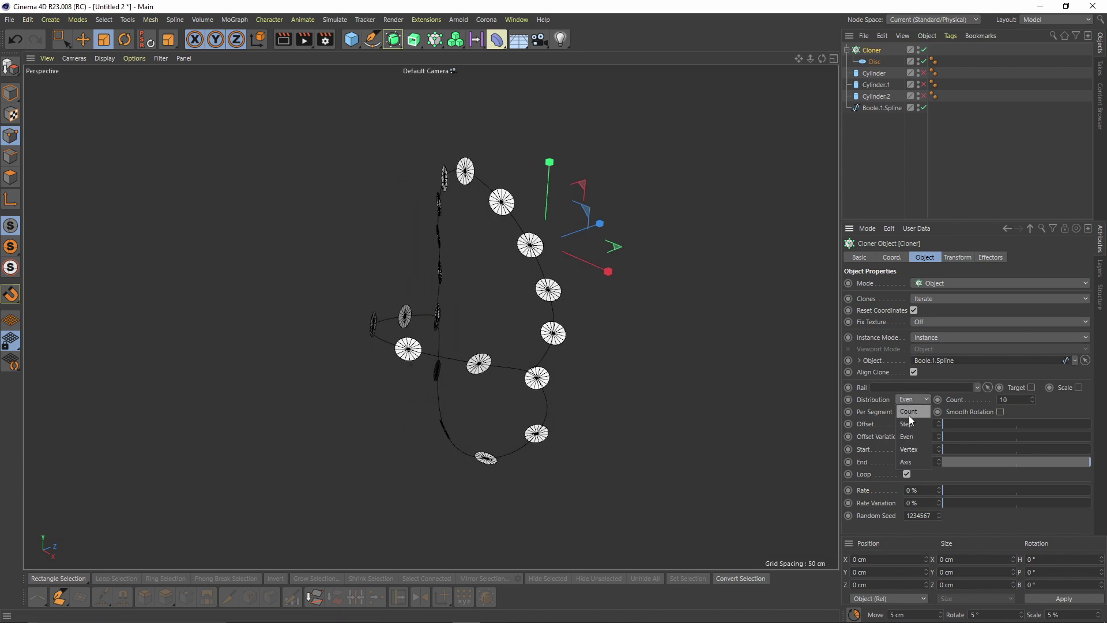
- Set the Cloner's distribution to Step with a 5 cm step so the discs overlap along the seams
left_click(915, 423)
left_click_drag(1032, 399, 963, 399)
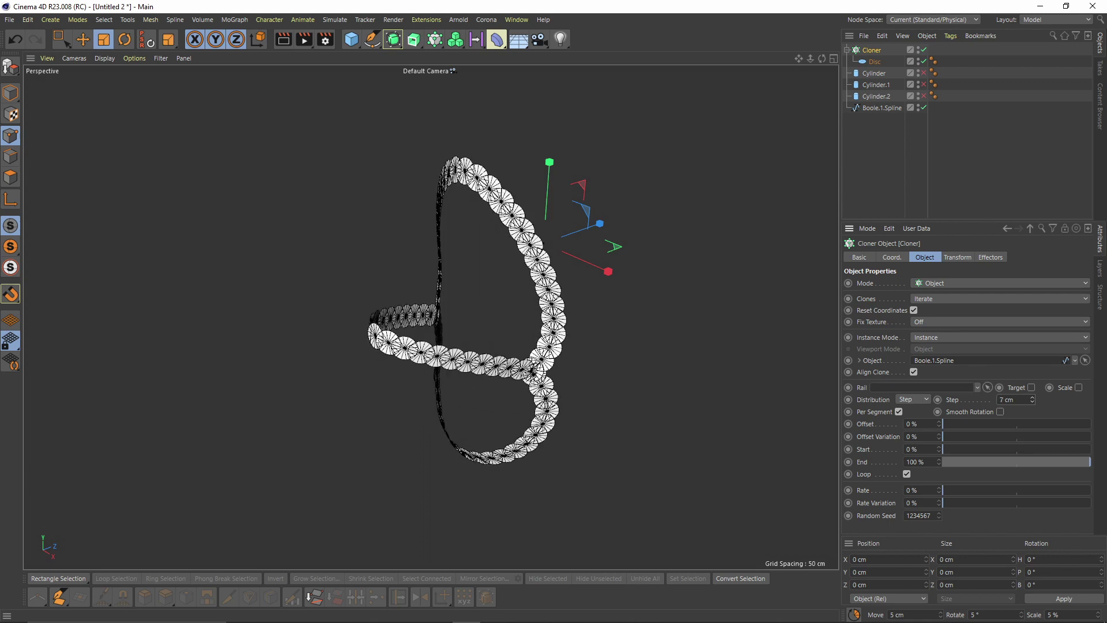
left_click_drag(519, 346, 519, 323, "alt")
scroll(623, 323, "up", 2)
left_click(1035, 403)
left_click(1035, 402)
mouse_move(509, 369)
left_mouse_down("alt")
mouse_move(490, 361)
mouse_move(499, 367)
left_mouse_up("alt")
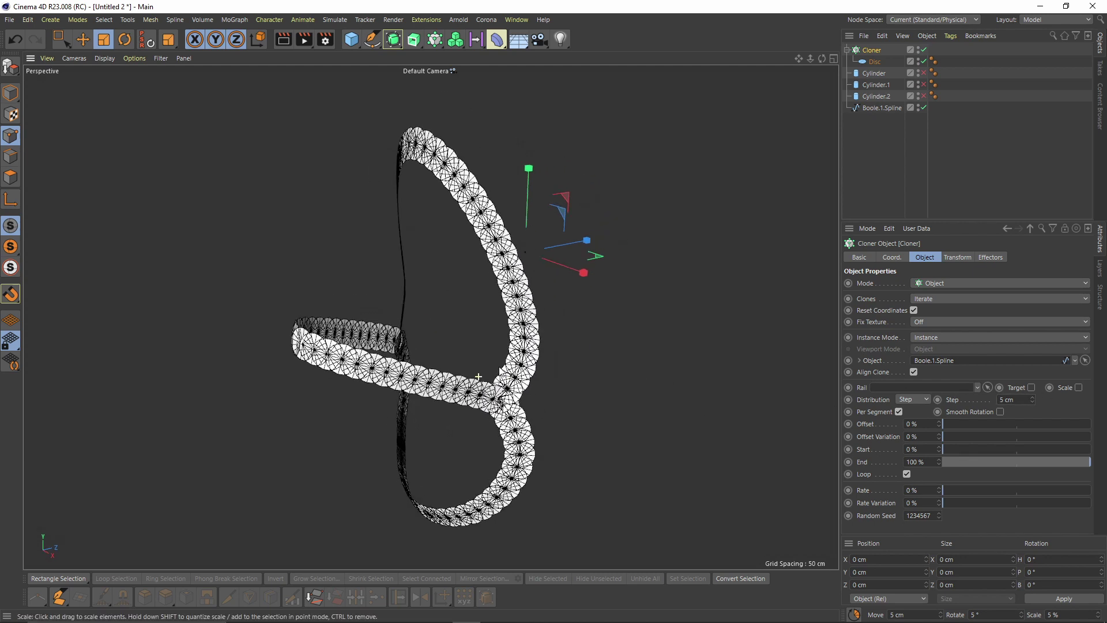
- Tilt the disc clones by setting the Cloner's transform pitch rotation to -15°
left_click(960, 258)
left_click_drag(1047, 312, 1047, 328)
mouse_move(516, 345)
left_mouse_down("alt")
mouse_move(410, 357)
mouse_move(516, 350)
left_mouse_up("alt")
right_click_drag(516, 350, 572, 395, "alt")
mouse_move(571, 399)
left_mouse_down("alt")
mouse_move(606, 429)
mouse_move(563, 413)
mouse_move(560, 459)
mouse_move(553, 369)
left_mouse_up("alt")
left_click_drag(1048, 312, 1047, 316)
- Add a Cloth Surface as the parent of the disc inside the Cloner
left_click(875, 61)
mouse_move(439, 252)
left_mouse_down("alt")
mouse_move(413, 160)
mouse_move(455, 249)
mouse_move(433, 256)
mouse_move(450, 230)
mouse_move(470, 253)
left_mouse_up("alt")
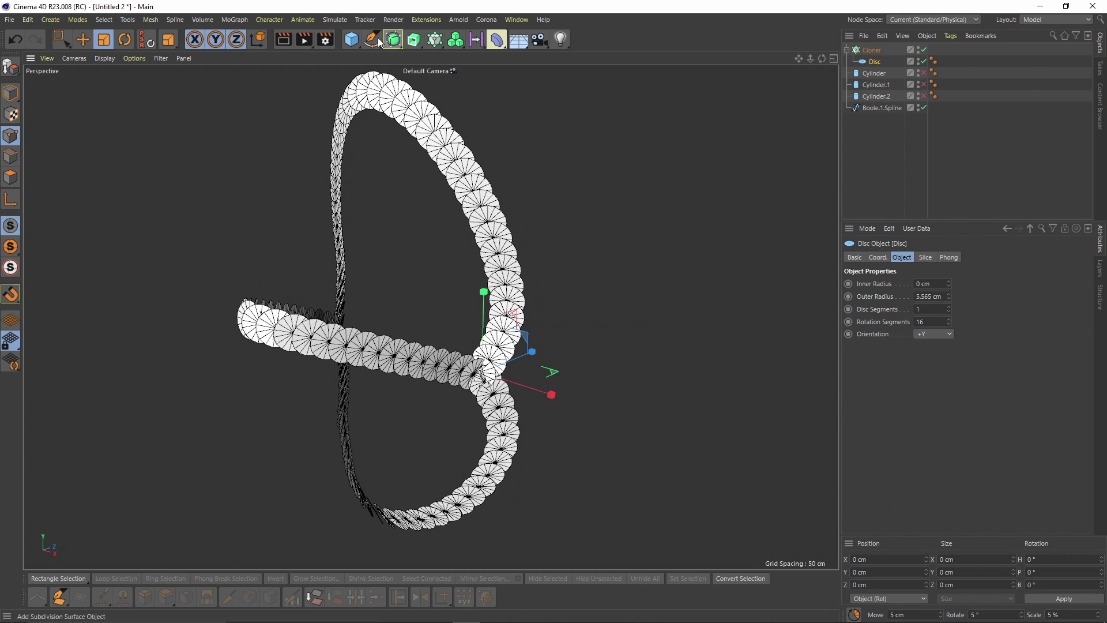
left_click(397, 42)
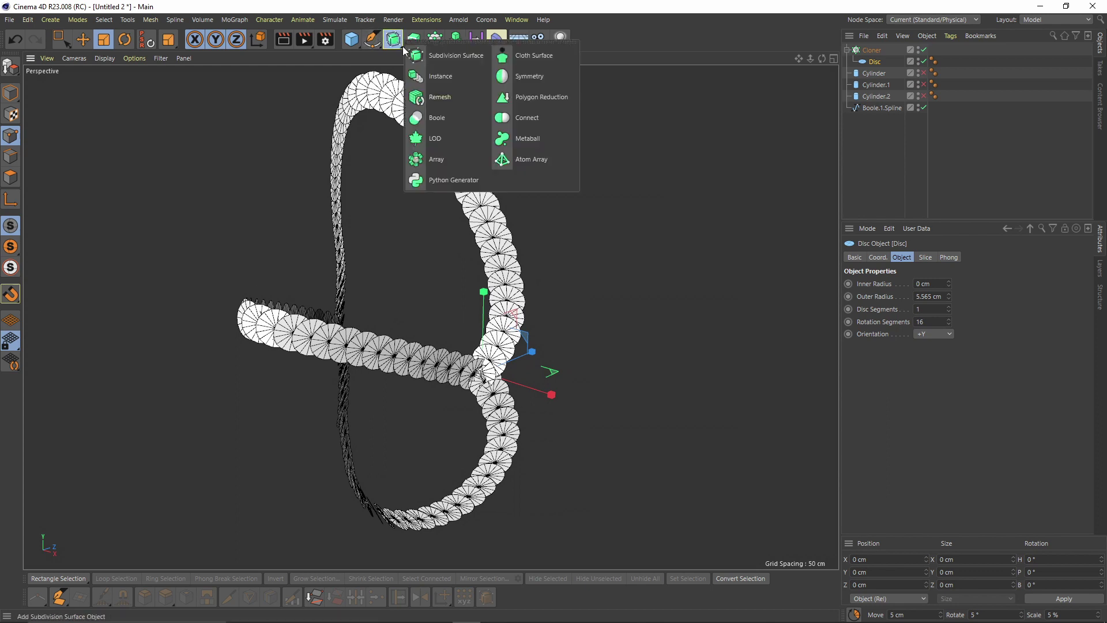
left_click(535, 57)
scroll(518, 343, "up", 3)
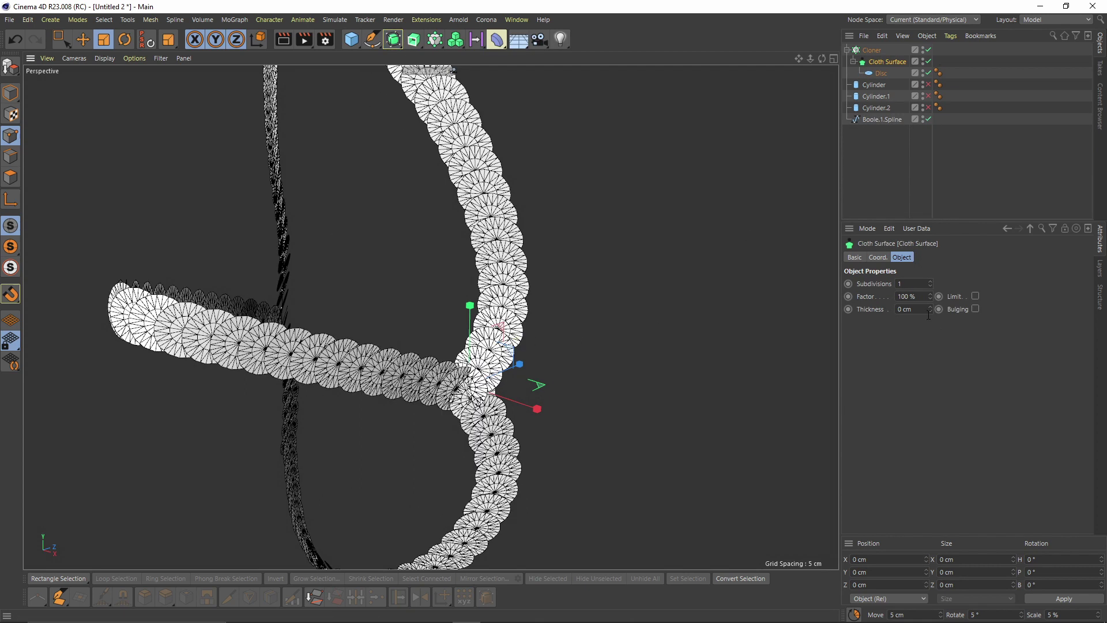
- Set the Cloth Surface's subdivisions to 0 and its thickness to -3 cm
left_click(932, 286)
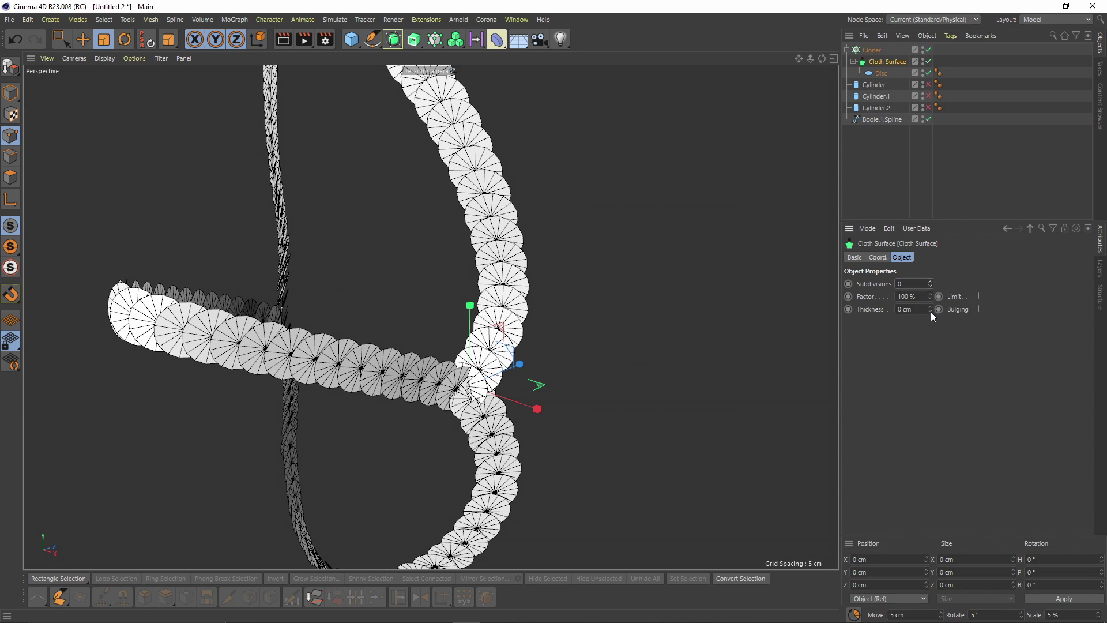
left_click(931, 311)
left_click(931, 313)
scroll(497, 360, "up", 2)
left_click_drag(524, 334, 469, 383, "alt")
left_click(929, 311)
left_click_drag(551, 338, 498, 276, "alt")
right_click_drag(466, 291, 390, 311, "alt")
left_click_drag(390, 311, 542, 282, "alt")
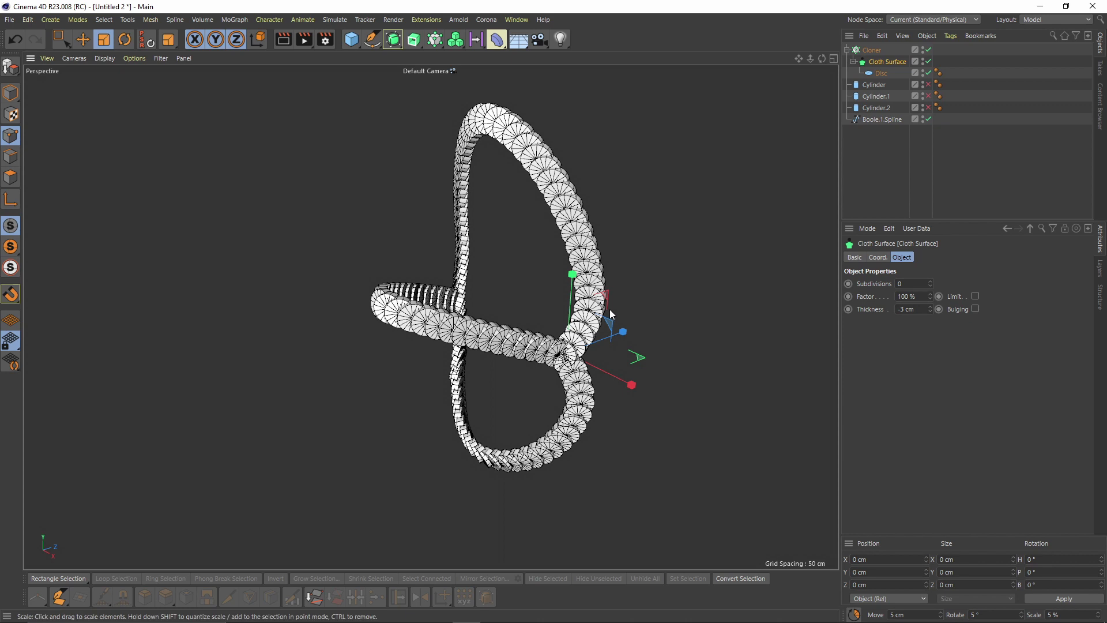
- Turn the three cylinders back on and select Boole.1.Spline for point editing with Rectangle Selection
scroll(612, 310, "up", 2)
scroll(637, 269, "up", 3)
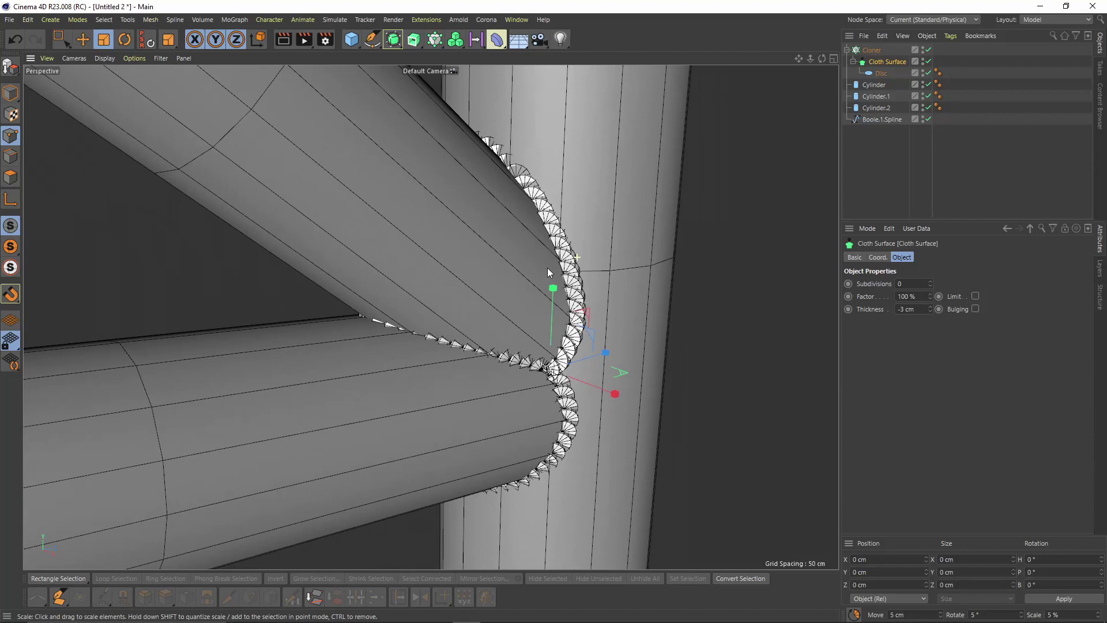
left_click_drag(548, 267, 459, 264, "alt")
middle_click_drag(554, 214, 536, 265, "alt")
scroll(535, 267, "up", 3)
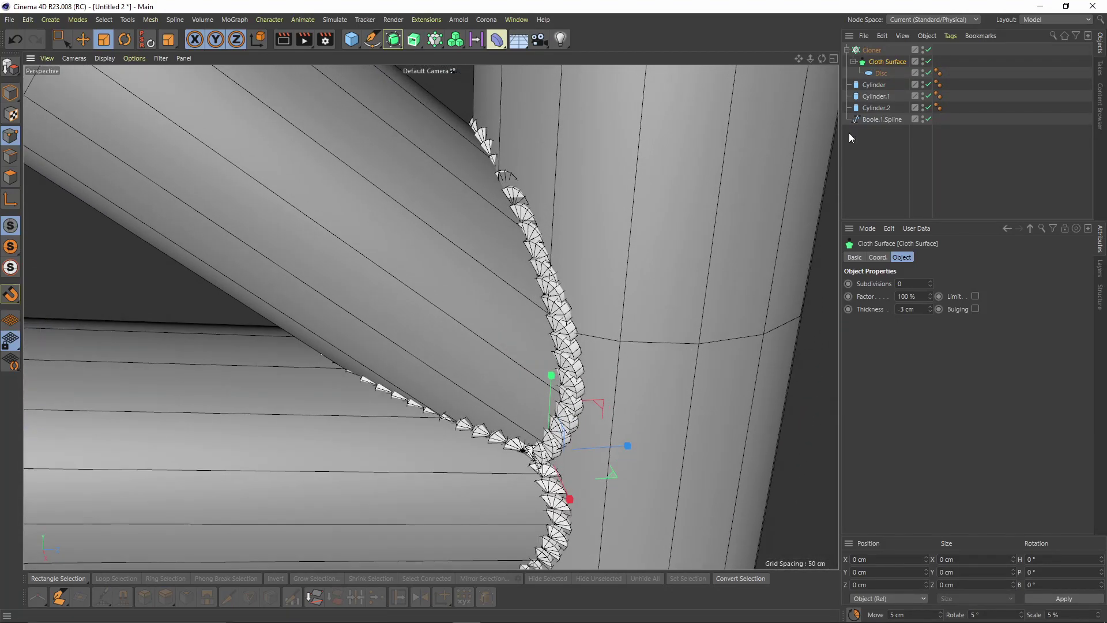
left_click_drag(553, 224, 574, 222, "alt")
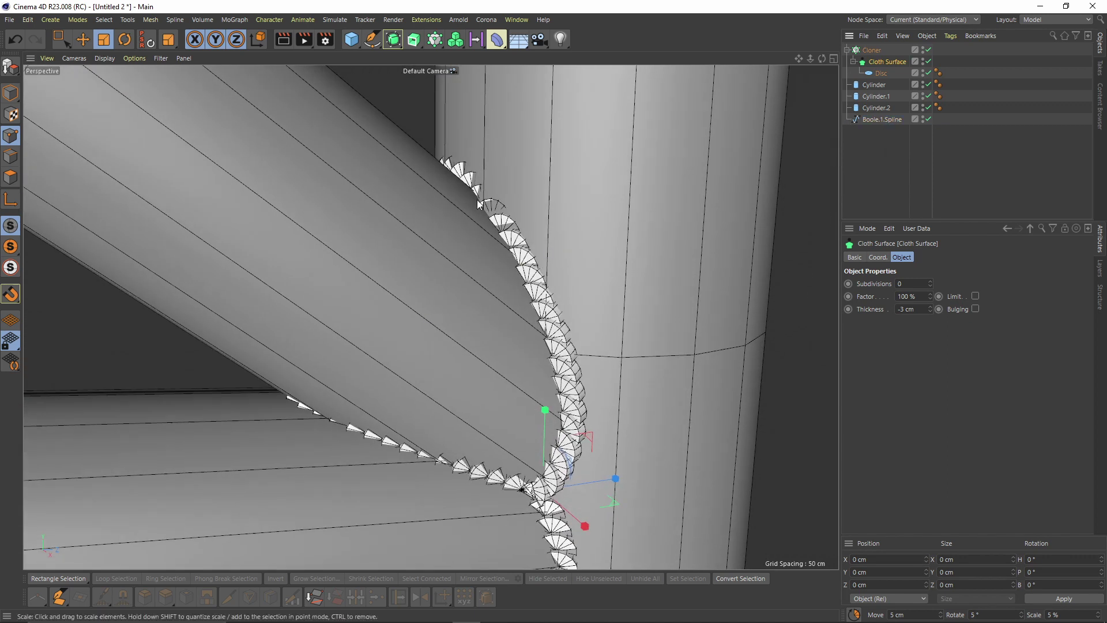
key("0")
left_click(889, 120)
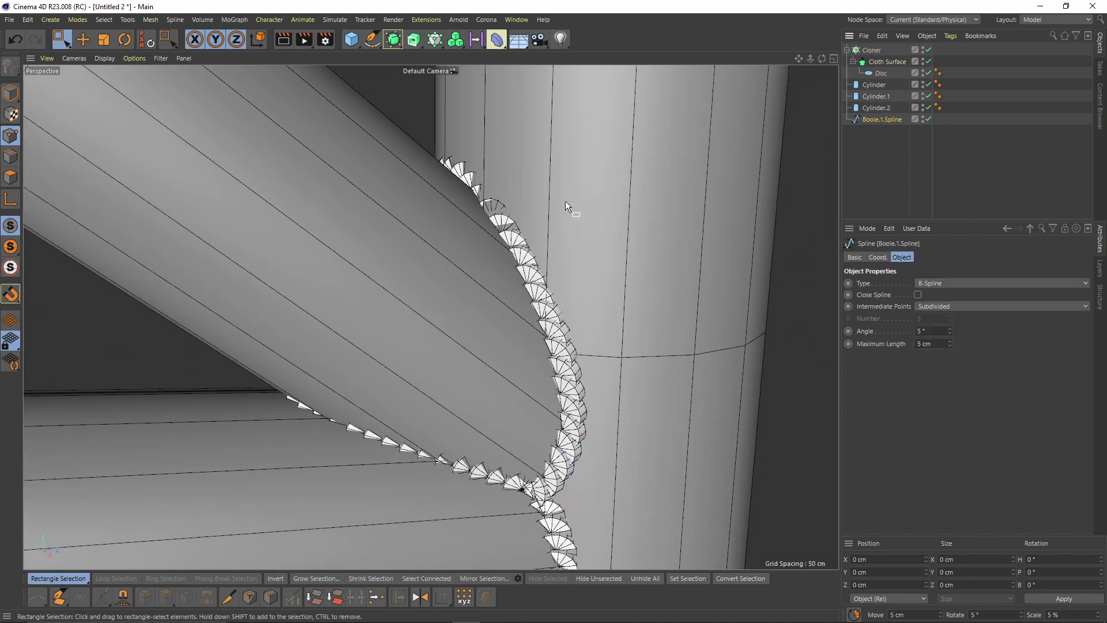
left_click_drag(617, 199, 562, 220, "alt")
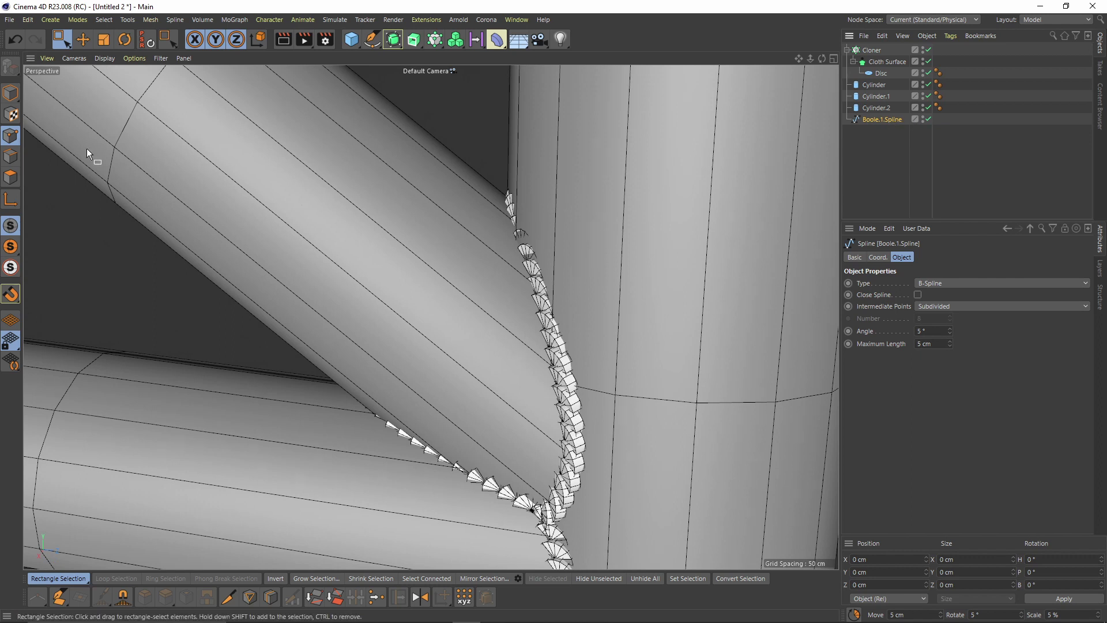
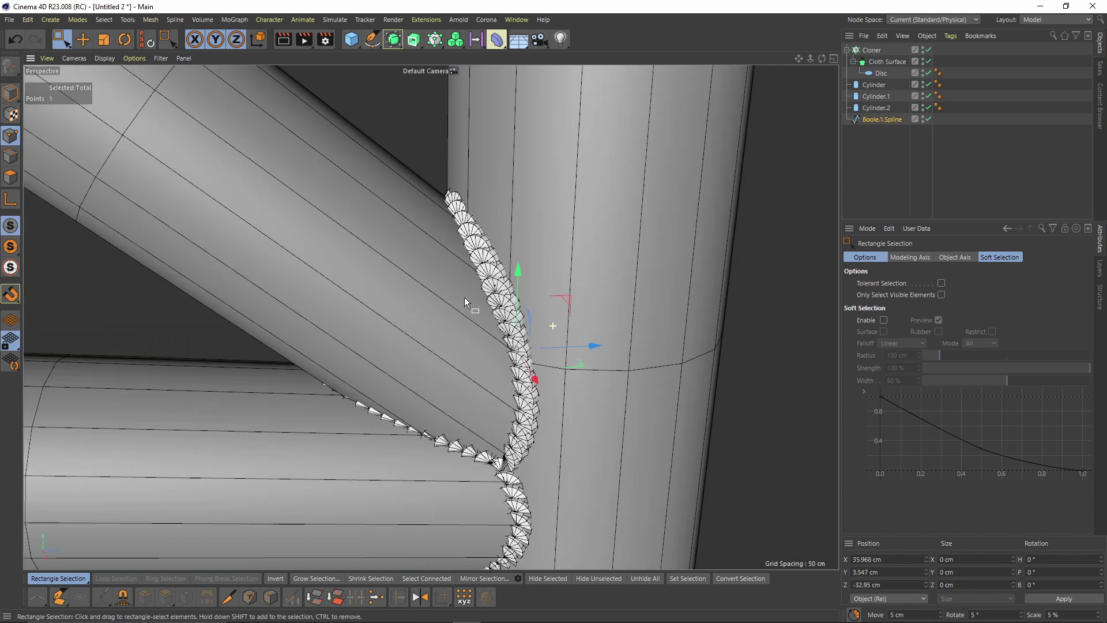
- Rotate the spline points where the slanted tube meets the vertical tube to reorient the discs along that seam
key("r")
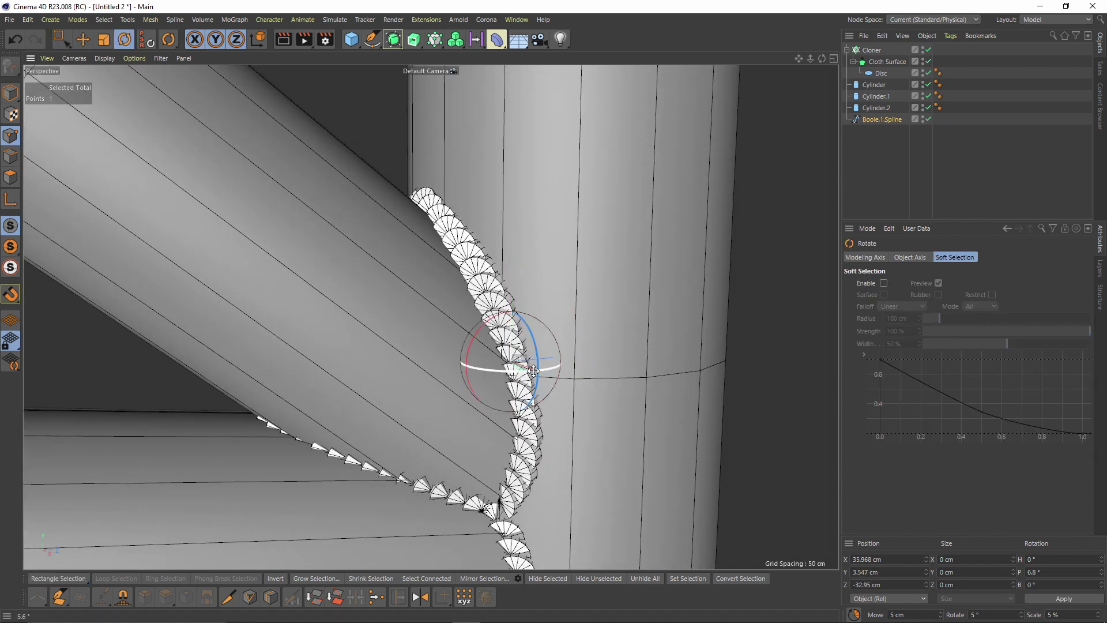
key("0")
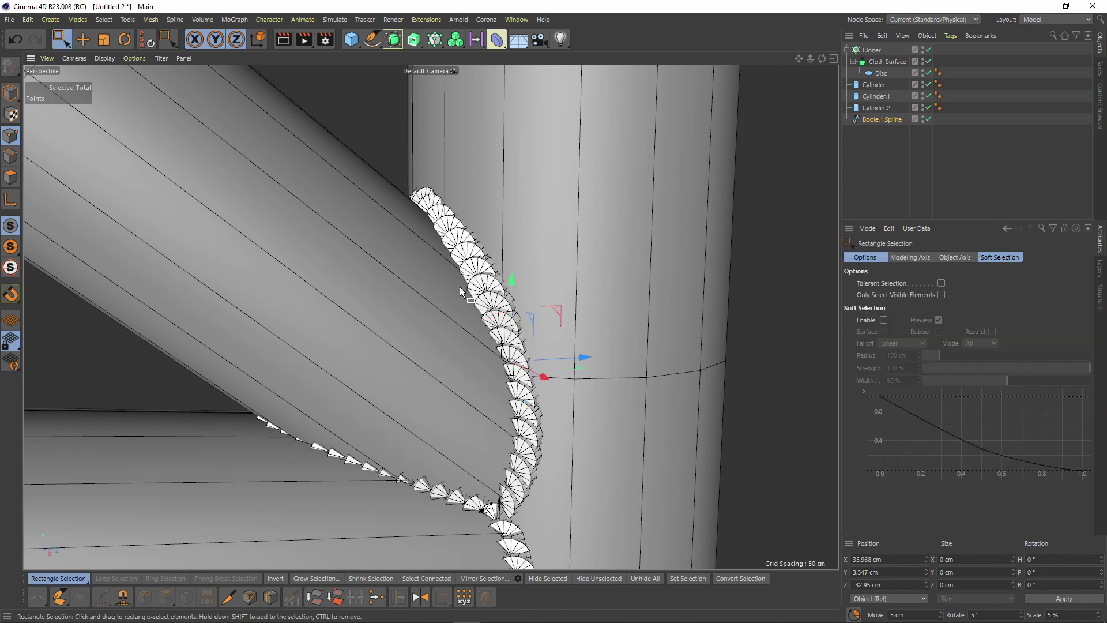
left_click_drag(486, 419, 565, 476)
key("r")
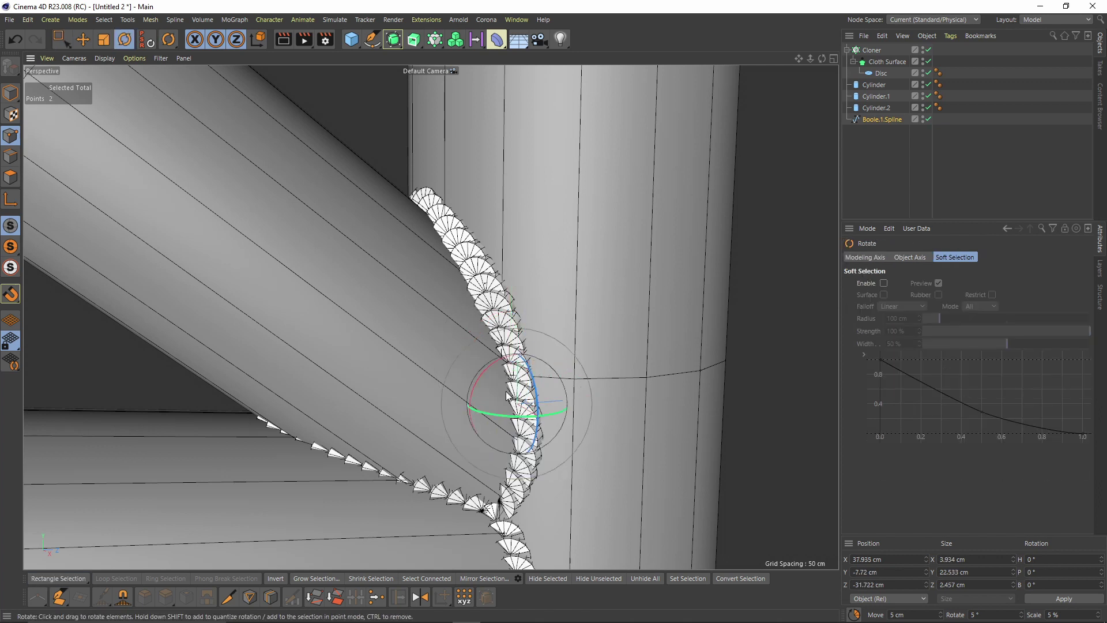
left_click_drag(524, 416, 584, 396)
- Display the viewport as wireframe lines, turn off the Cloner and select the spline points along the upper loop down to the junction
key("n")
key("g")
key("space")
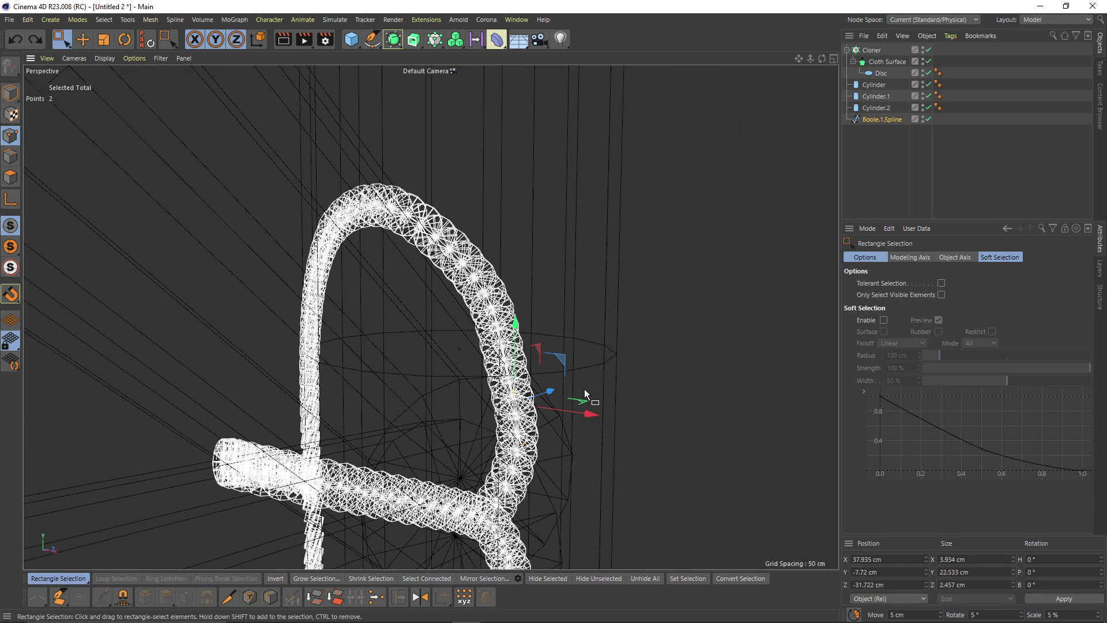
left_click(922, 51)
left_click_drag(474, 315, 519, 378)
left_click_drag(448, 256, 548, 421)
middle_click_drag(549, 420, 550, 353, "alt")
left_click_drag(495, 455, 508, 460, "shift")
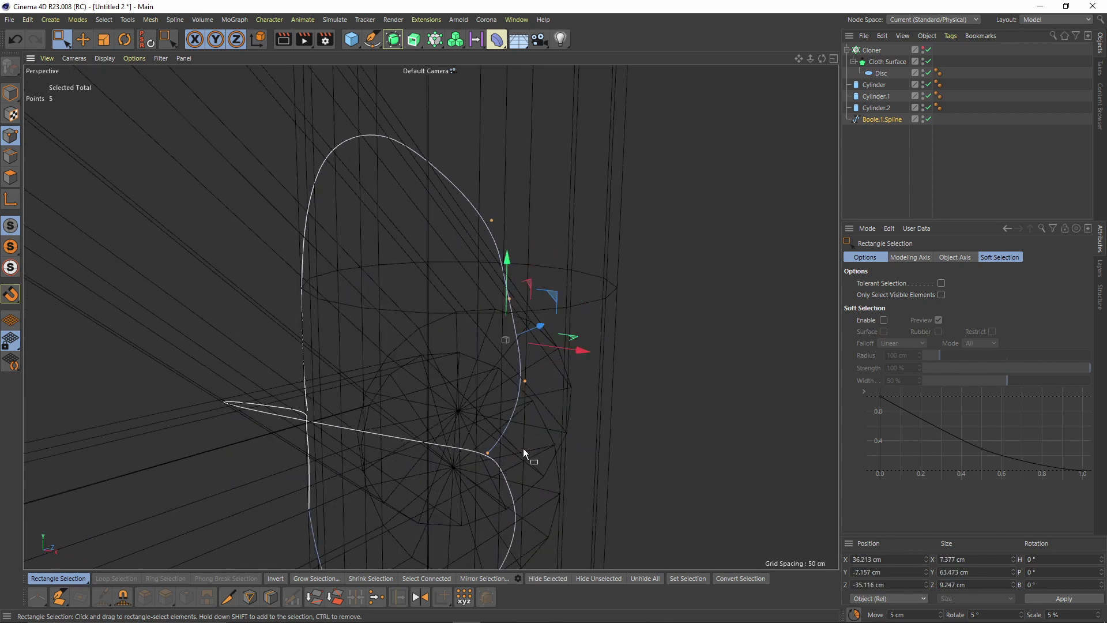
- Restore the shaded display with lines, re-enable the Cloner and rotate the upper-loop points to even out the discs
key("n")
key("b")
left_click(923, 49)
left_click_drag(514, 331, 464, 317, "alt")
key("r")
left_click_drag(533, 326, 517, 299, "alt")
scroll(510, 348, "down", 3)
key("space")
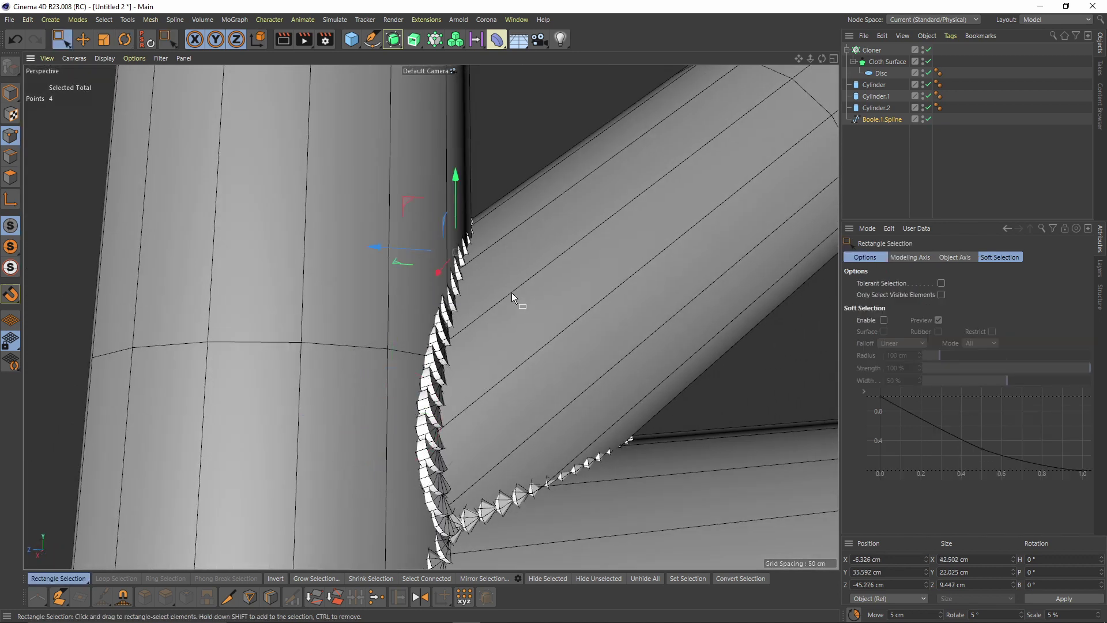
- Select the lowest spline points in the Right view and adjust them so the discs follow the lower seam
left_click_drag(449, 187, 480, 168)
left_click_drag(444, 356, 529, 497, "alt")
middle_click(539, 494)
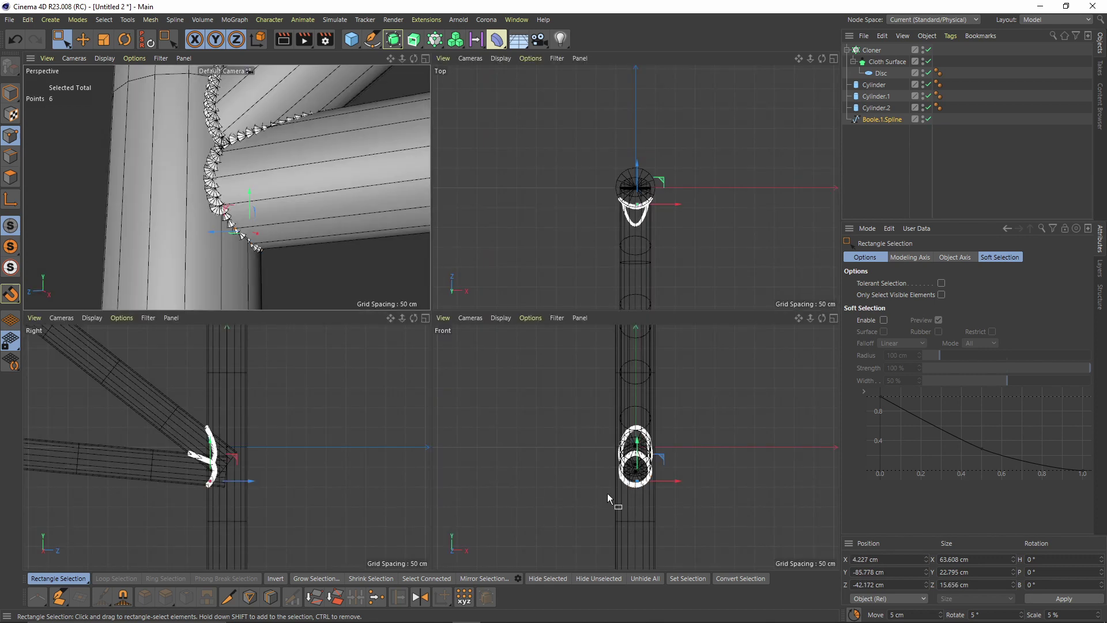
middle_click(254, 462)
scroll(389, 386, "up", 5)
left_click_drag(372, 344, 519, 434)
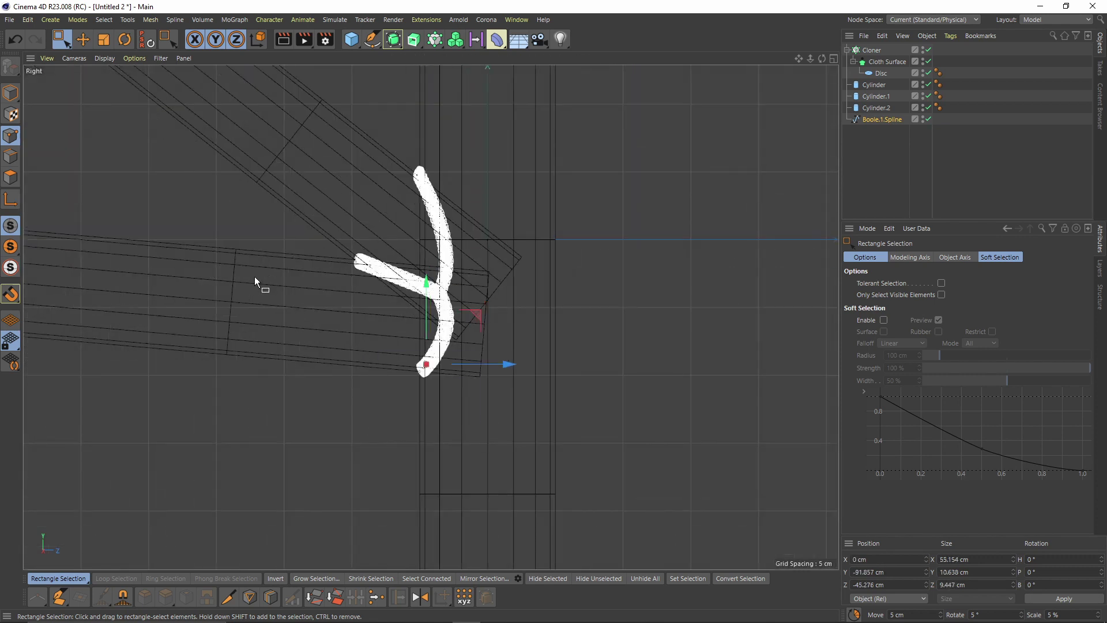
key("F1")
left_click_drag(486, 348, 486, 361)
left_click_drag(449, 375, 315, 327, "alt")
left_click_drag(590, 368, 591, 370)
- Select and rotate the spline points along the seam between the two side tubes so the discs sit evenly
left_click_drag(505, 367, 500, 279, "alt")
left_click_drag(306, 188, 481, 238)
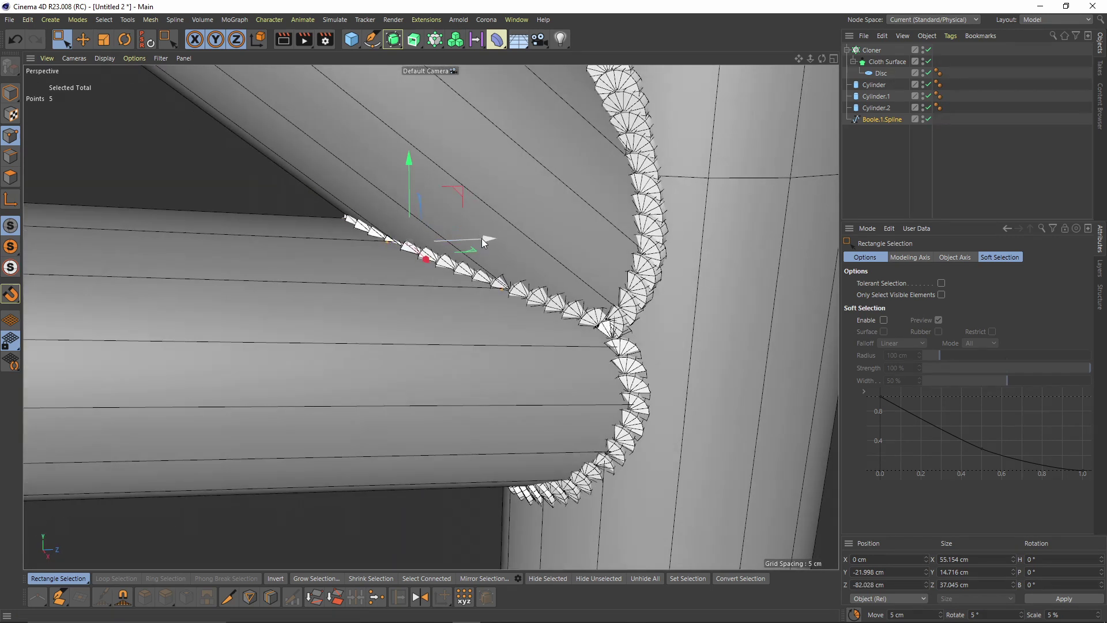
left_click_drag(388, 160, 329, 257)
key("r")
left_click_drag(468, 263, 399, 283, "alt")
key("0")
left_click_drag(403, 242, 397, 247)
- Fine-tune the remaining points on the opposite side of the seam between the side tubes and clear the object selection
left_click_drag(300, 242, 292, 291, "alt")
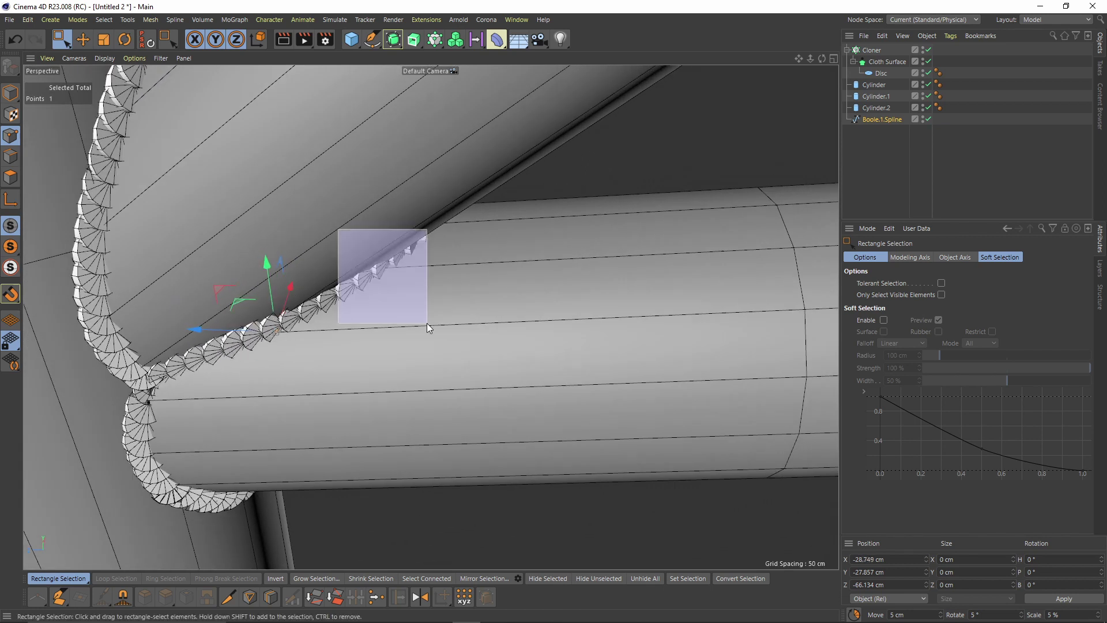
left_click_drag(425, 322, 403, 272, "alt")
left_click(395, 269)
left_click_drag(329, 268, 336, 276)
left_click_drag(507, 277, 441, 259, "alt")
scroll(441, 259, "down", 2)
left_click_drag(721, 225, 517, 360, "alt")
scroll(462, 291, "down", 2)
scroll(484, 355, "up", 4)
scroll(507, 356, "down", 2)
left_click(920, 199)
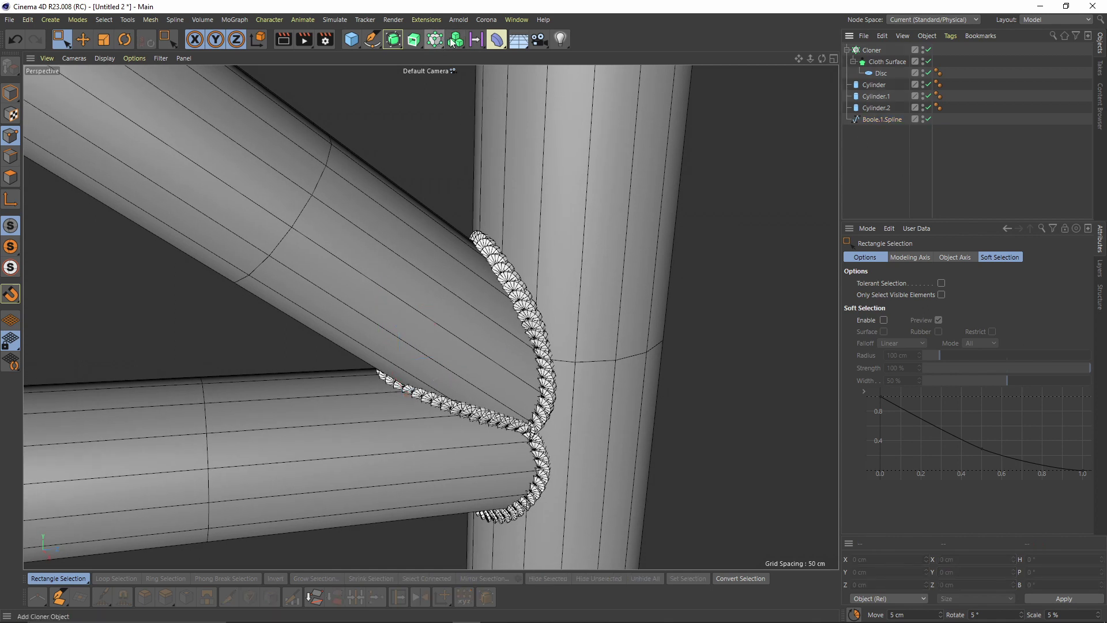
- Add a Volume Mesher and a Volume Builder, and nest the Cloner inside the Volume Builder
left_click(455, 39)
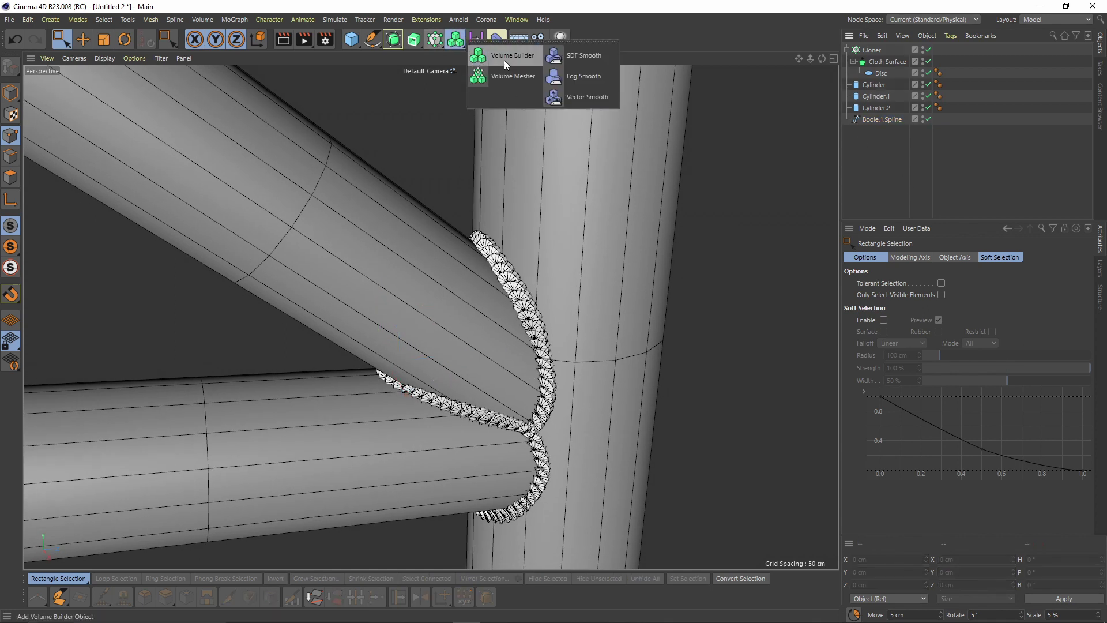
left_click(514, 78)
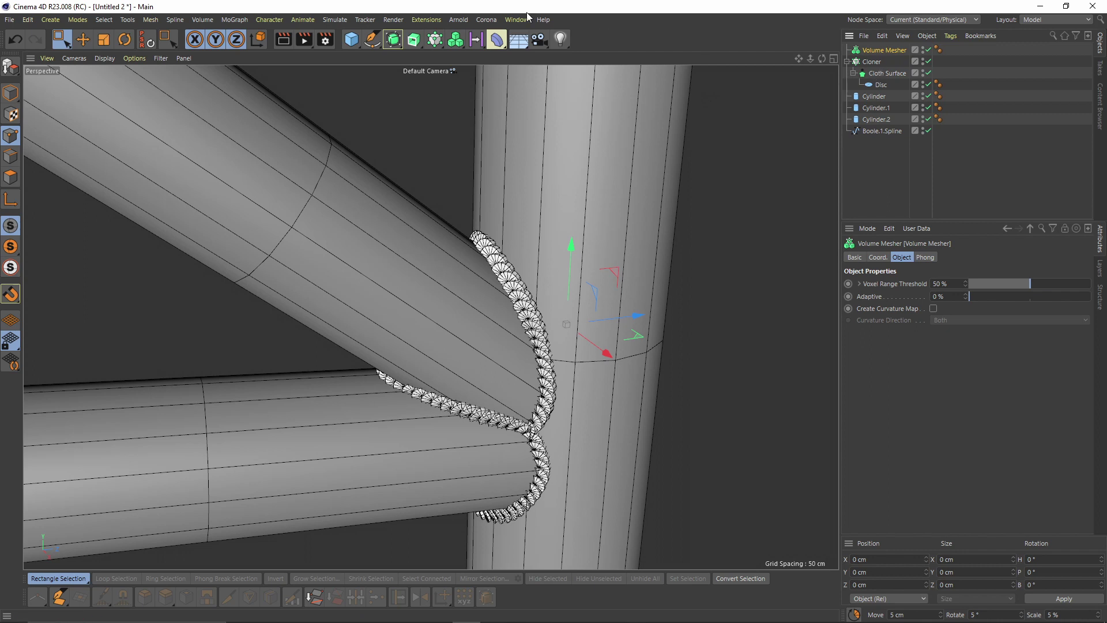
left_click(450, 43)
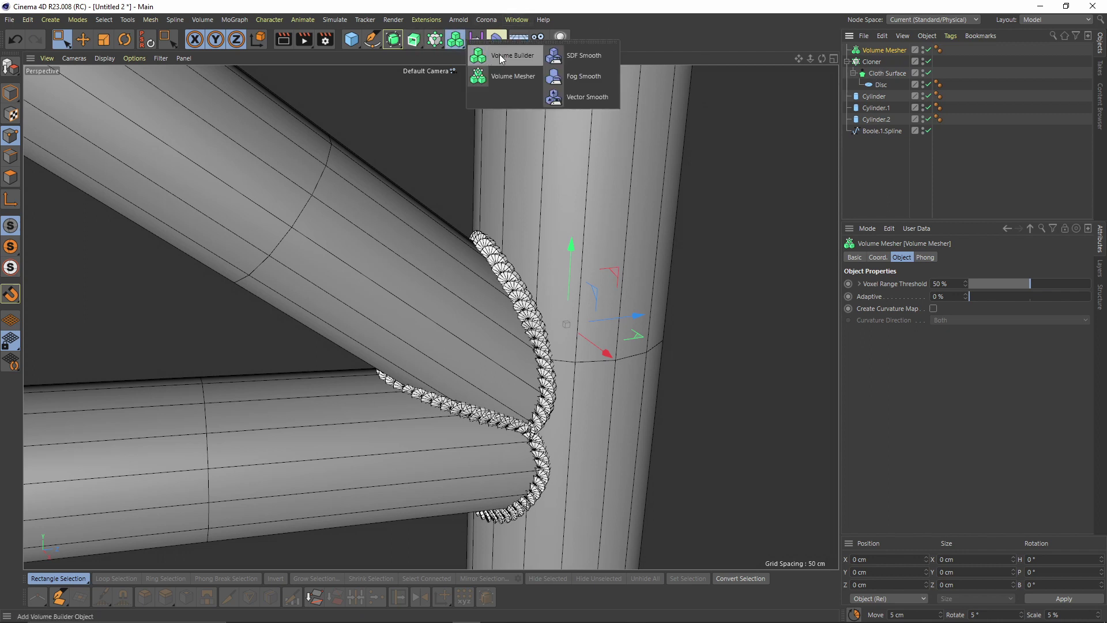
left_click(499, 54)
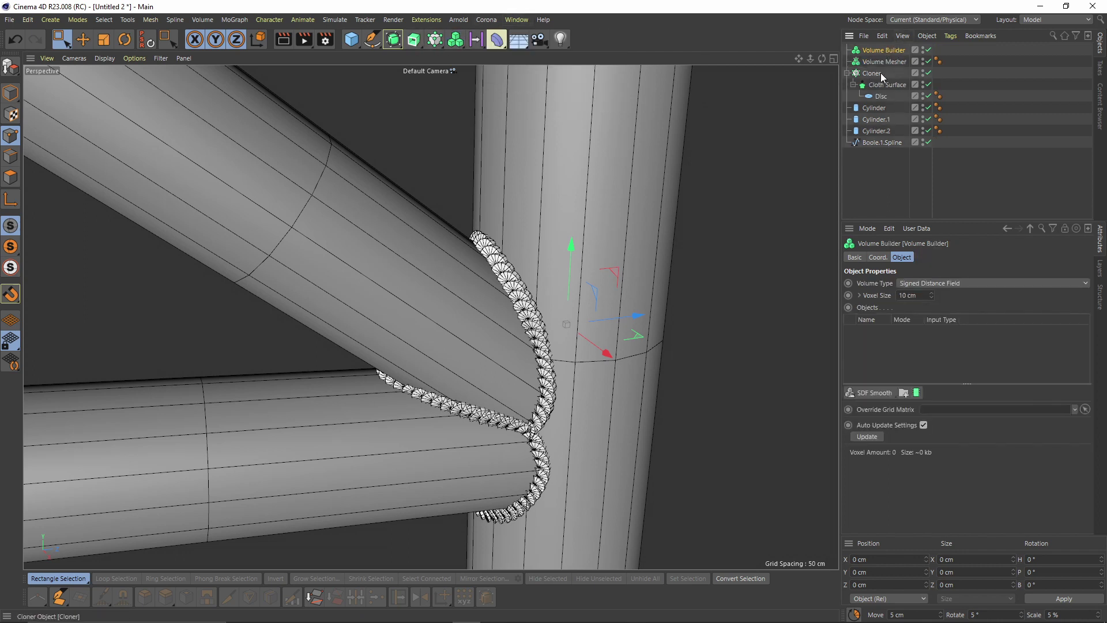
left_click_drag(879, 65, 879, 60)
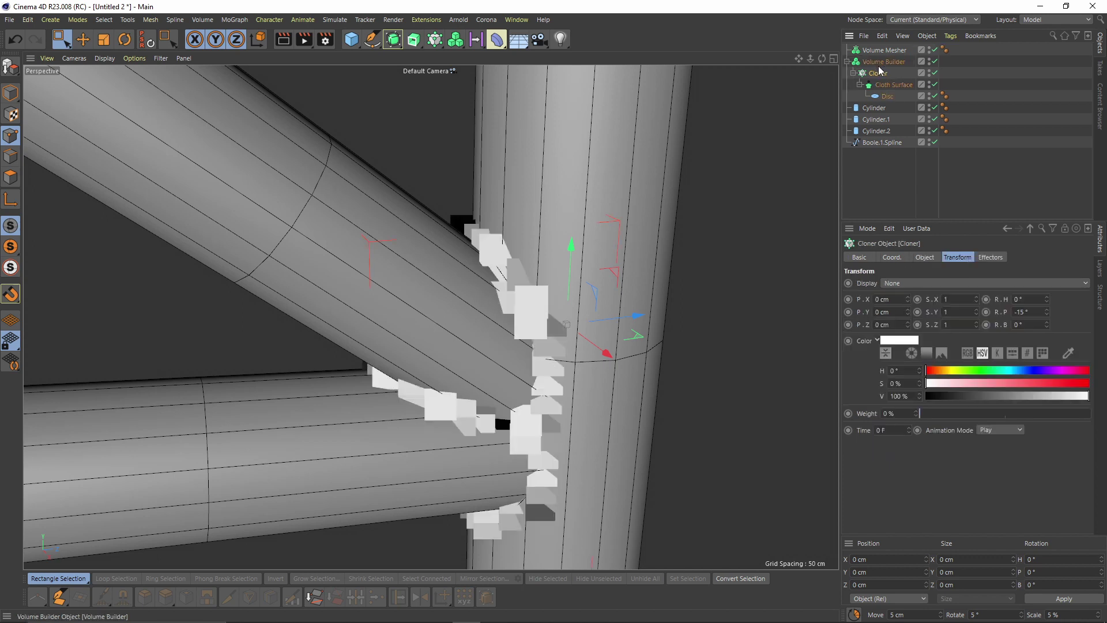
left_click_drag(547, 213, 606, 200, "alt")
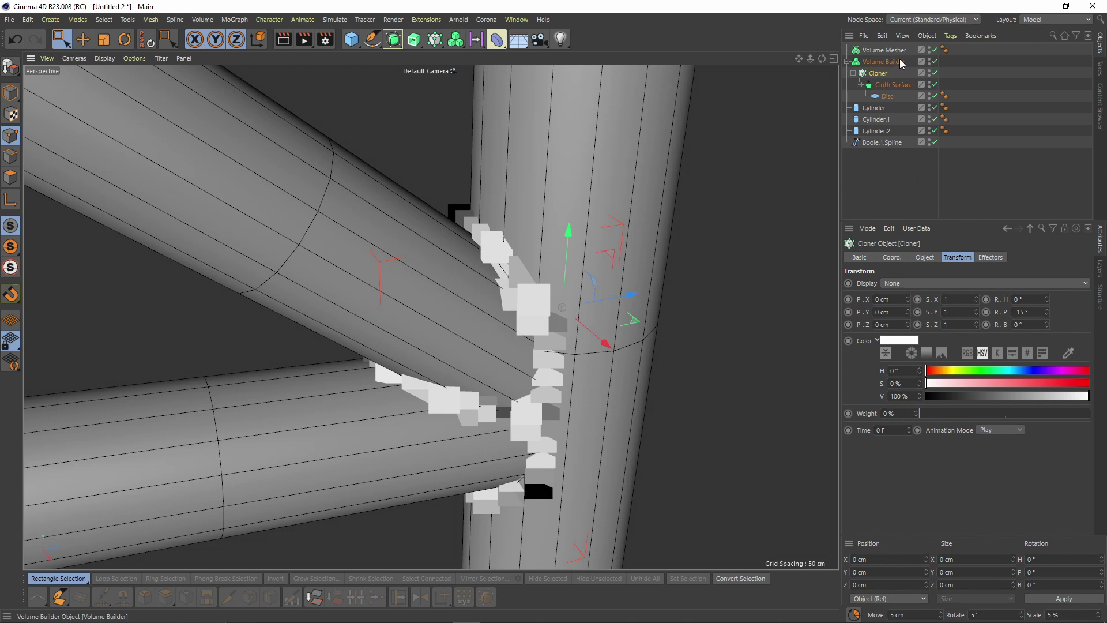
- Set the Volume Builder's voxel size to 0.5 cm
left_click(880, 62)
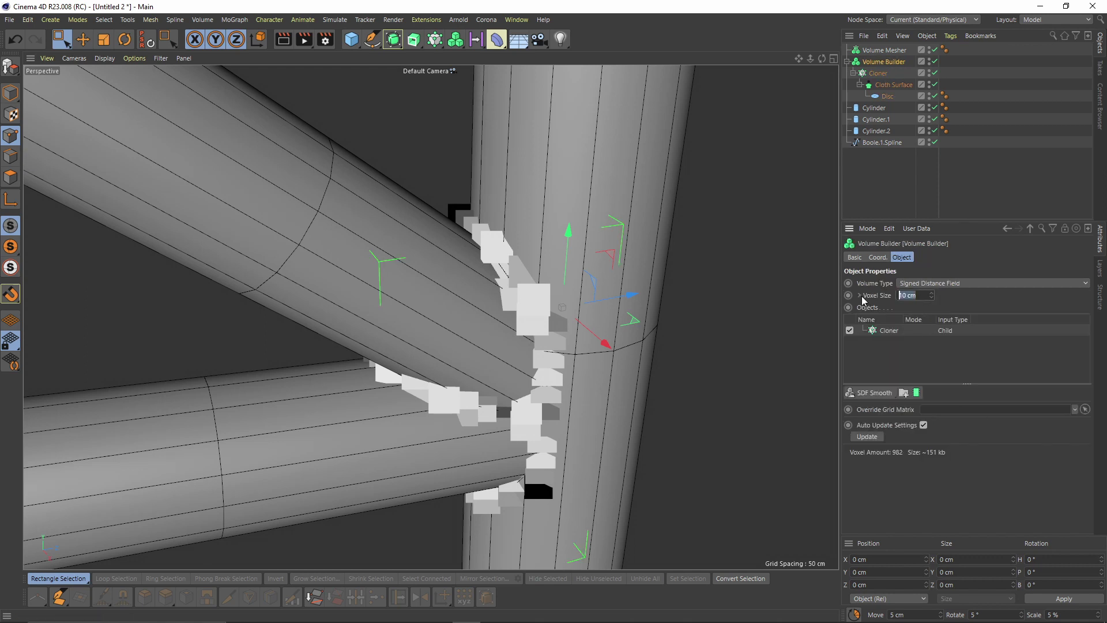
type("1")
key("Return")
type("0.5")
key("Return")
left_click_drag(645, 386, 629, 369, "alt")
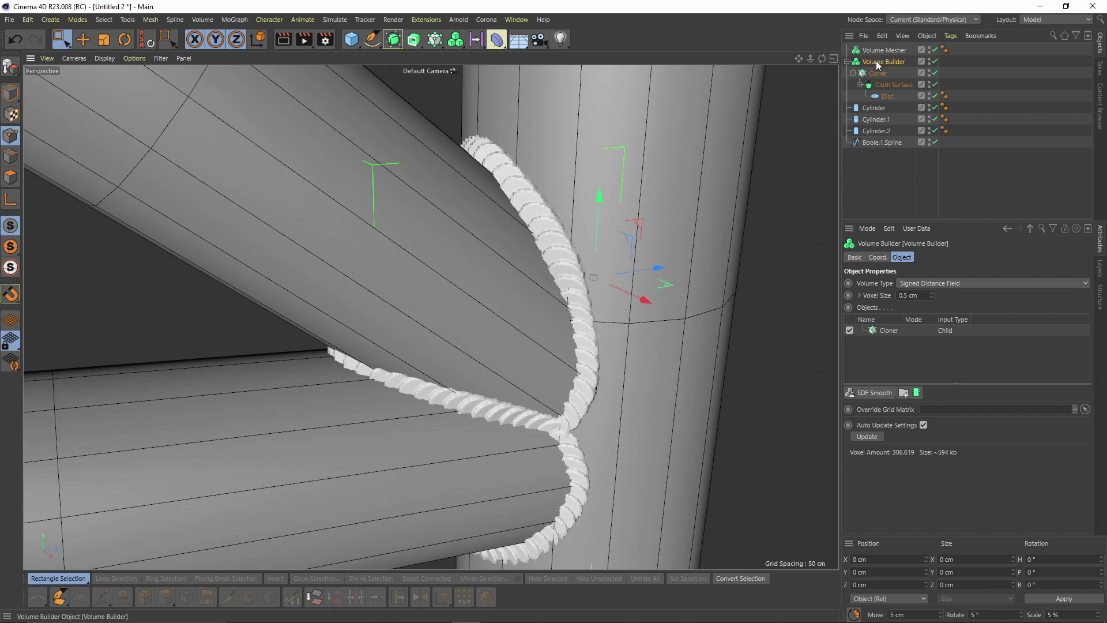
- Nest the Volume Builder inside the Volume Mesher and switch the viewport to Gouraud shading without lines
left_click_drag(880, 61, 885, 50)
mouse_move(431, 317)
left_mouse_down("alt")
mouse_move(523, 215)
mouse_move(458, 294)
mouse_move(518, 297)
left_mouse_up("alt")
key("n")
key("a")
right_click_drag(517, 298, 492, 309, "alt")
left_click_drag(488, 309, 485, 341, "alt")
left_click_drag(430, 317, 534, 346, "alt")
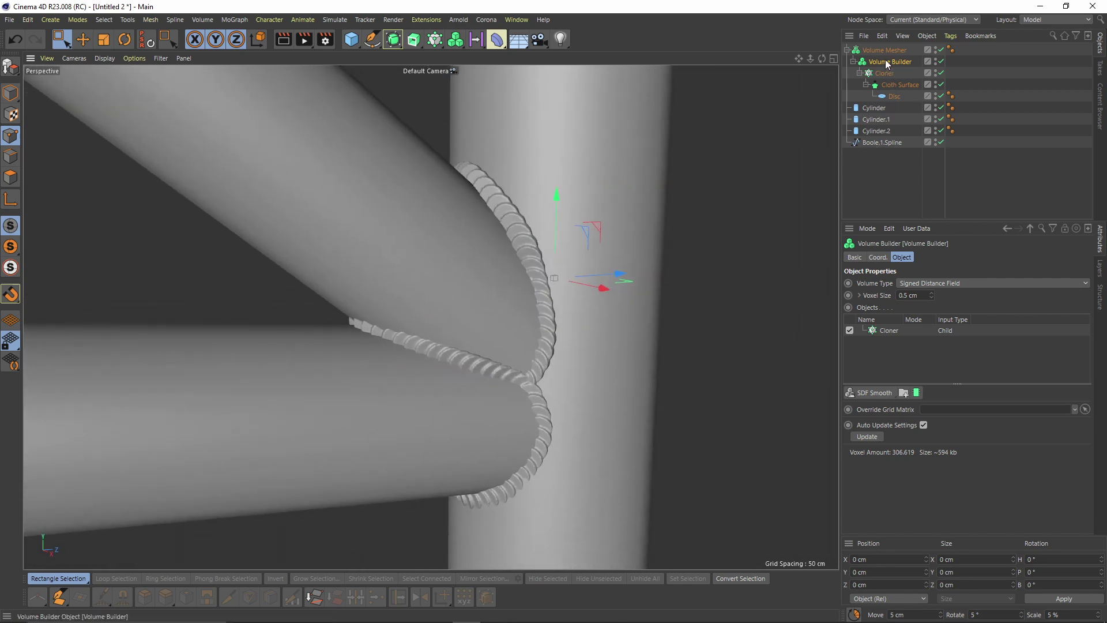
- Add an SDF Smooth filter to the Volume Builder and set its strength to 25 %
left_click(876, 392)
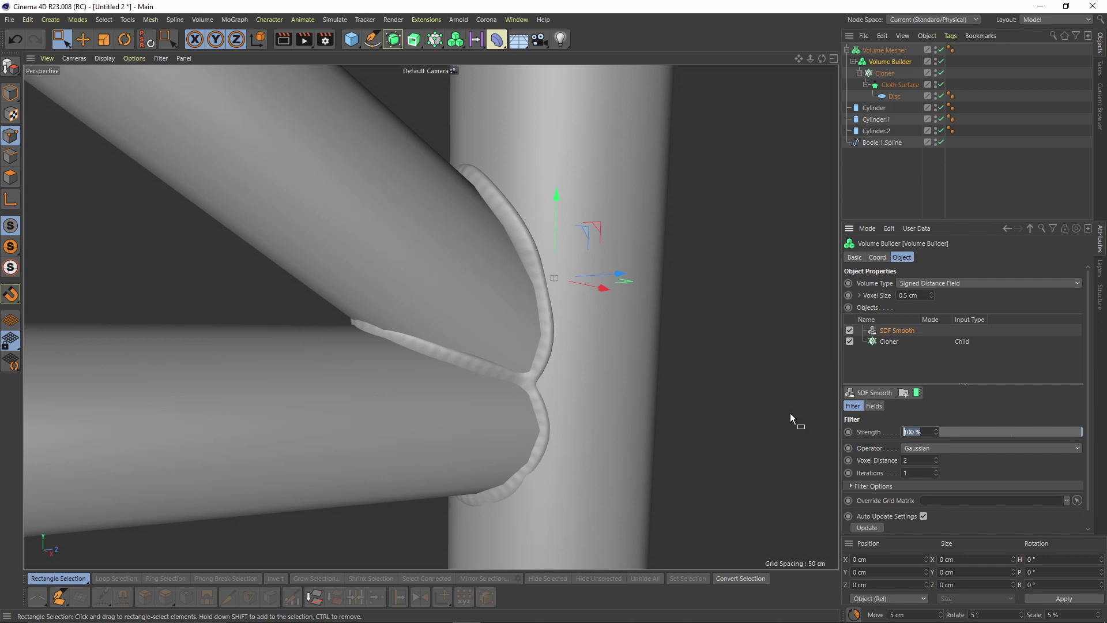
type("50")
key("Return")
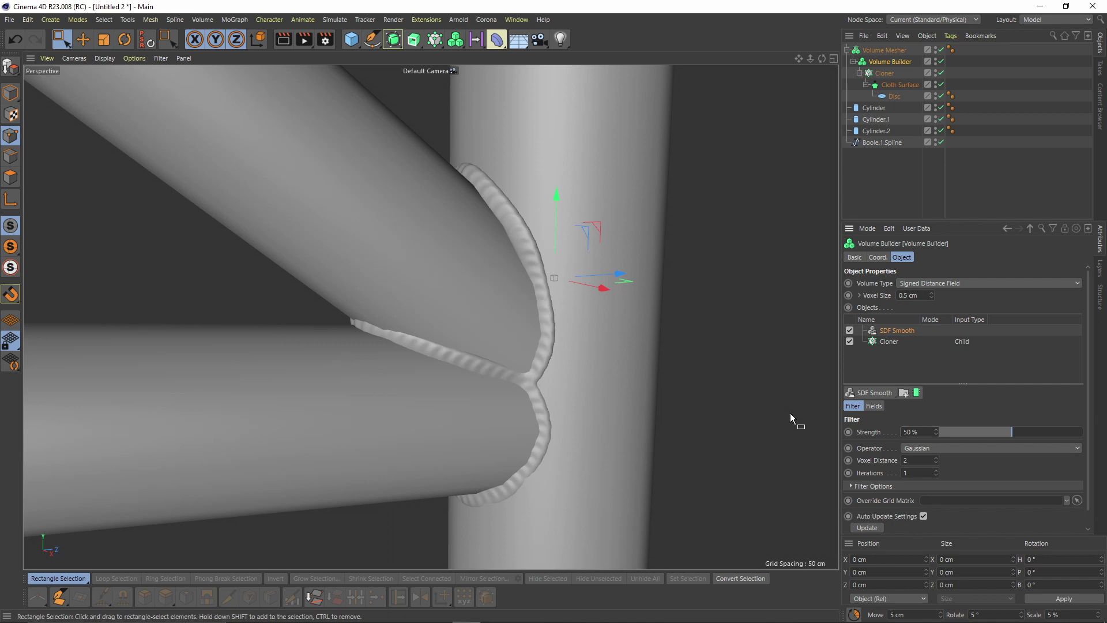
left_click_drag(983, 434, 983, 433)
left_click_drag(514, 351, 540, 340, "alt")
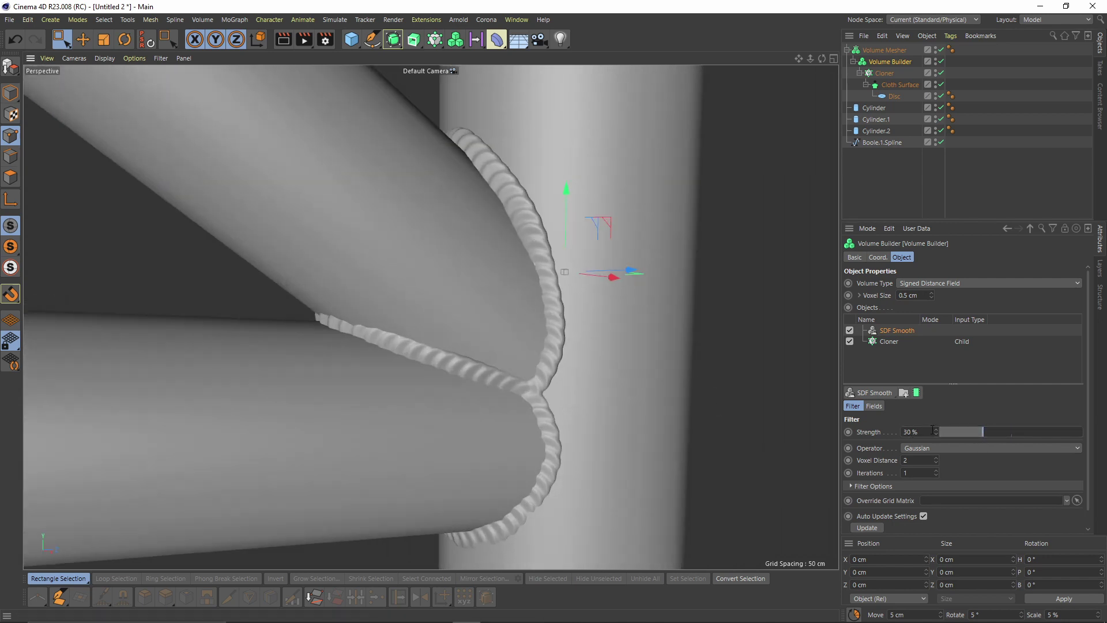
type("25")
key("Return")
left_click_drag(670, 294, 542, 355, "alt")
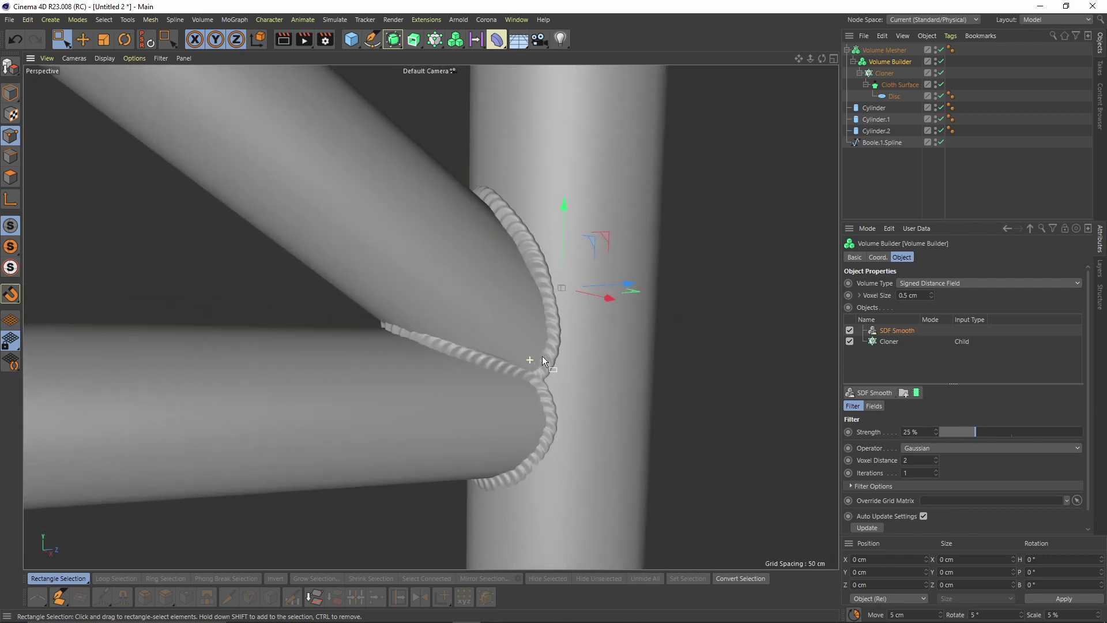
- Disable the Volume Mesher and Volume Builder, and add a Random effector to the Cloner
left_click(883, 73)
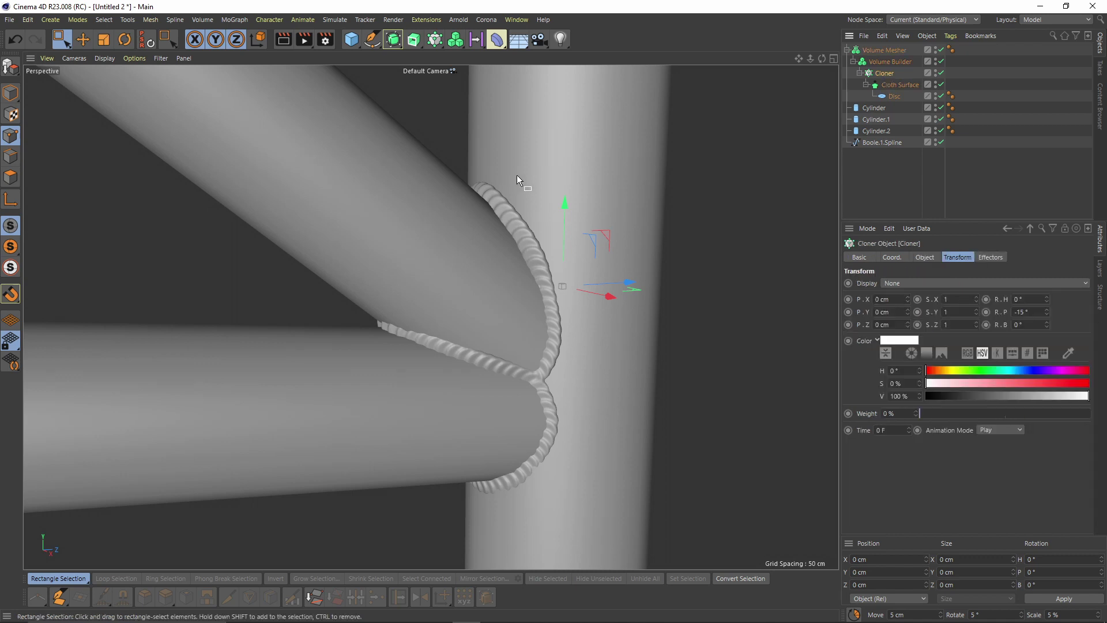
left_click_drag(437, 45, 460, 74)
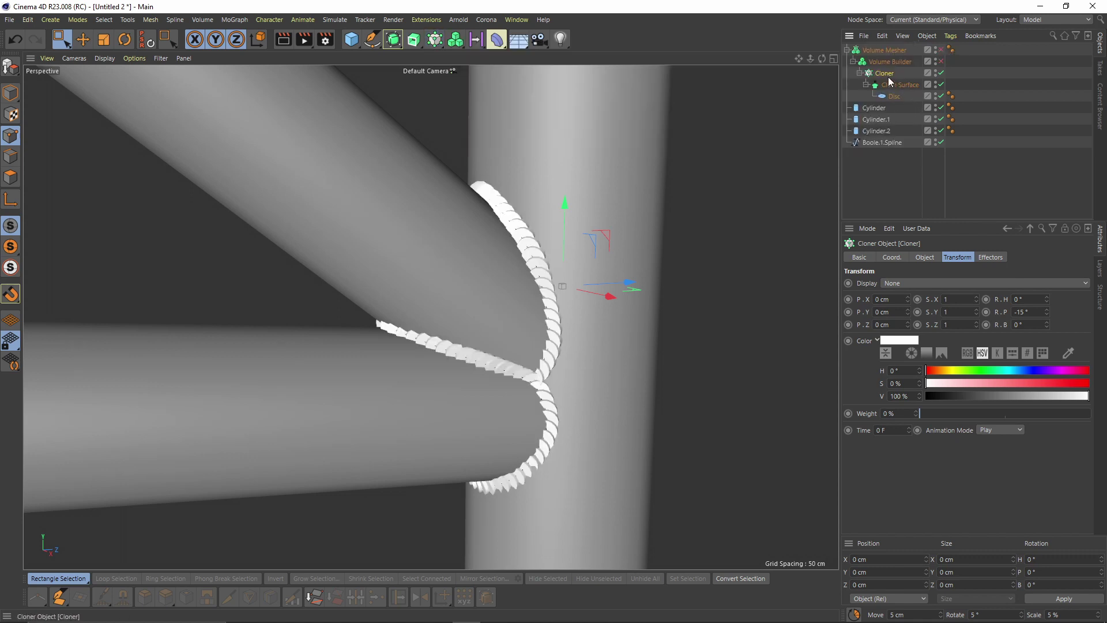
mouse_move(663, 209)
left_mouse_down("alt")
mouse_move(646, 190)
mouse_move(683, 214)
mouse_move(647, 221)
mouse_move(677, 199)
left_mouse_up("alt")
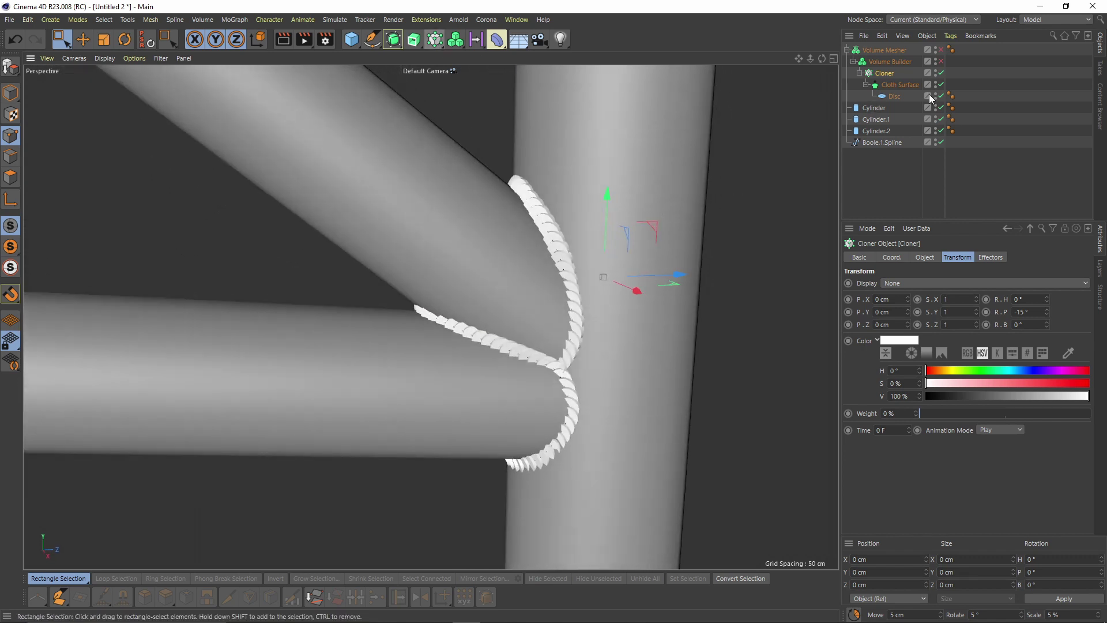
left_click(455, 39)
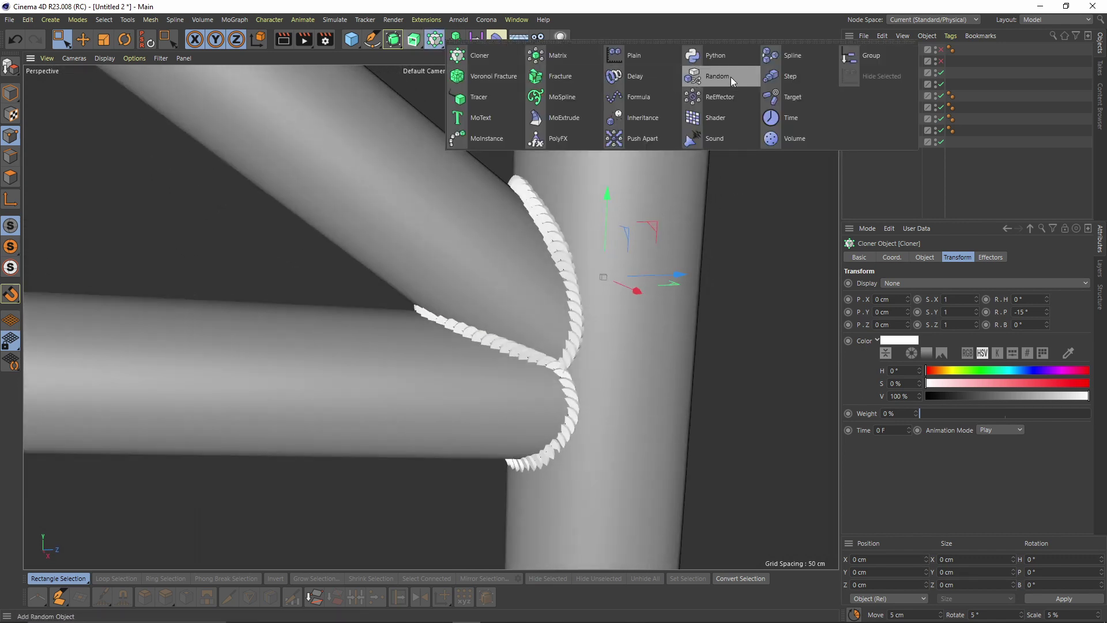
left_click(724, 81)
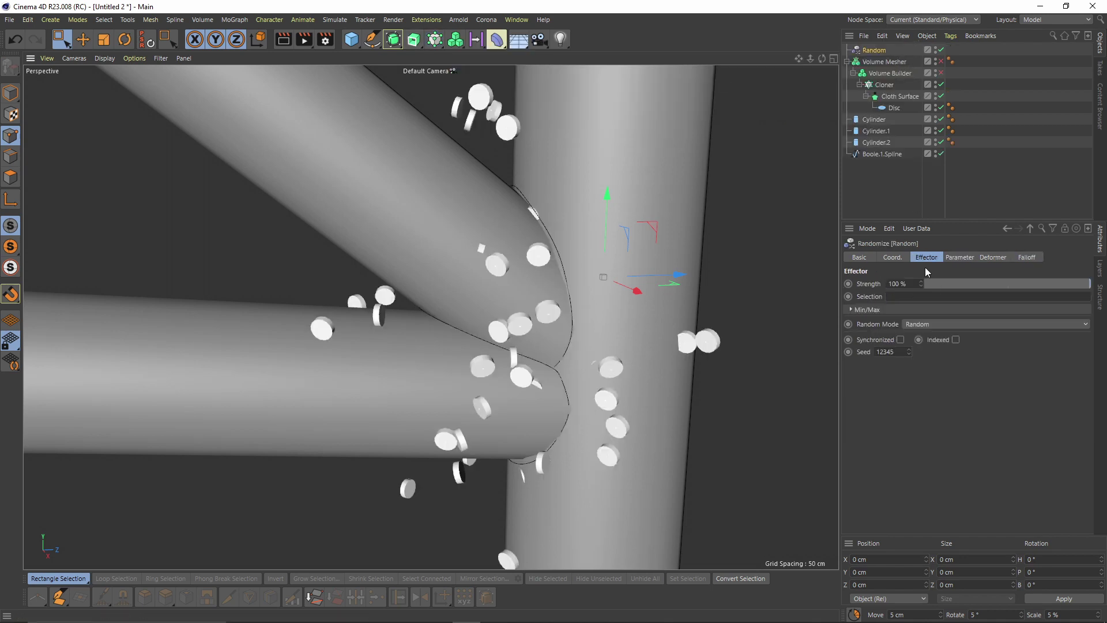
- Set the Random effector's position variation to 1 cm in X, 0.5 cm in Y and 1 cm in Z
left_click(959, 258)
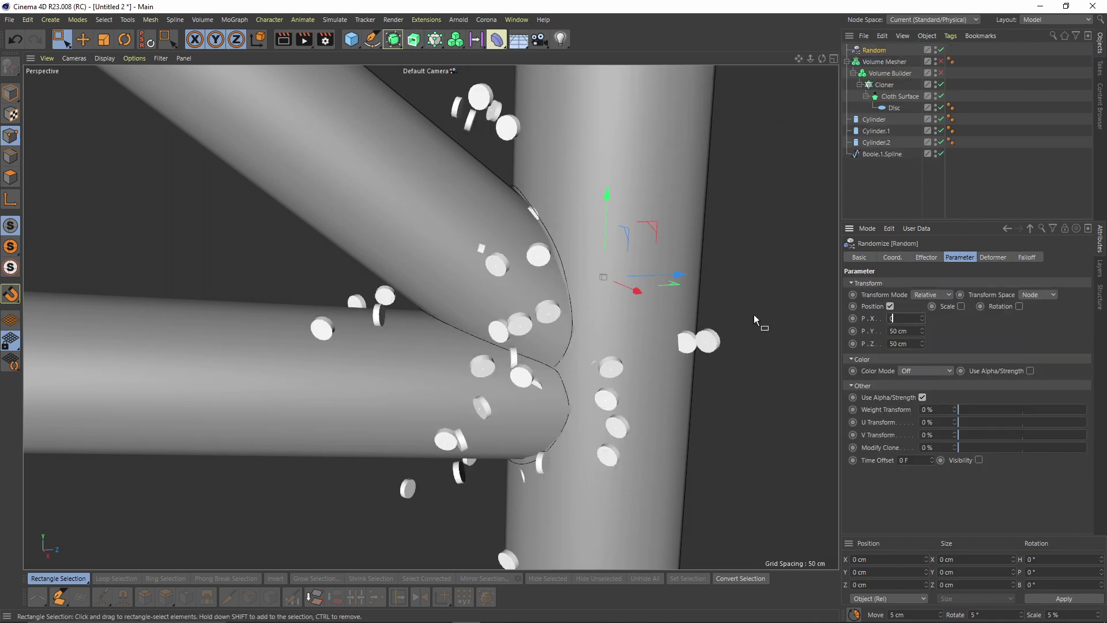
left_click(911, 333)
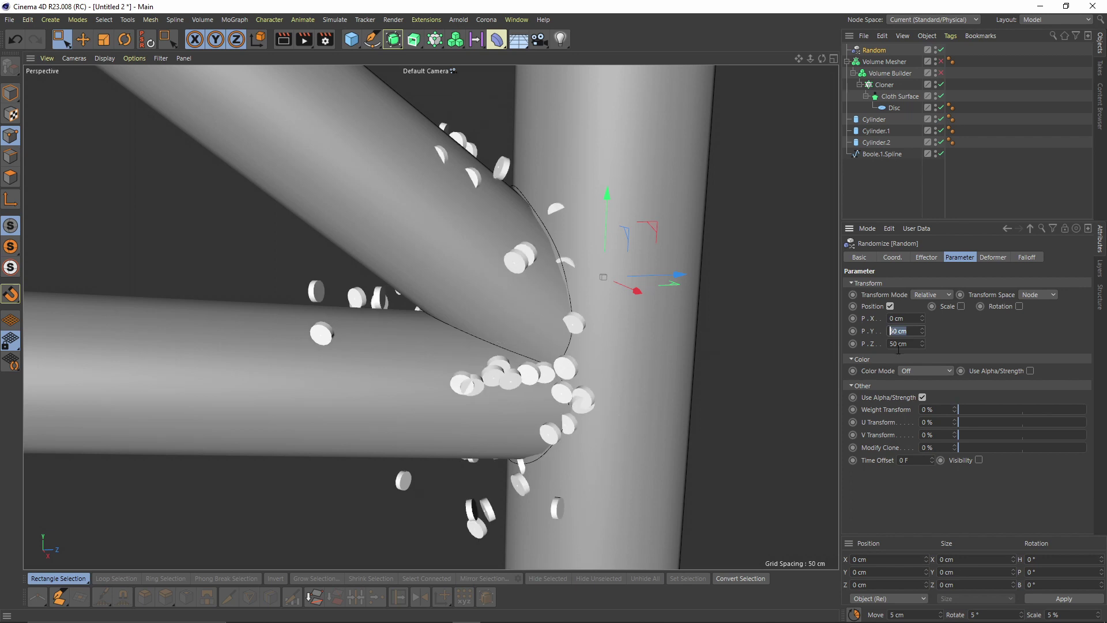
left_click(914, 346)
type("0")
left_click(972, 331)
left_click(922, 316)
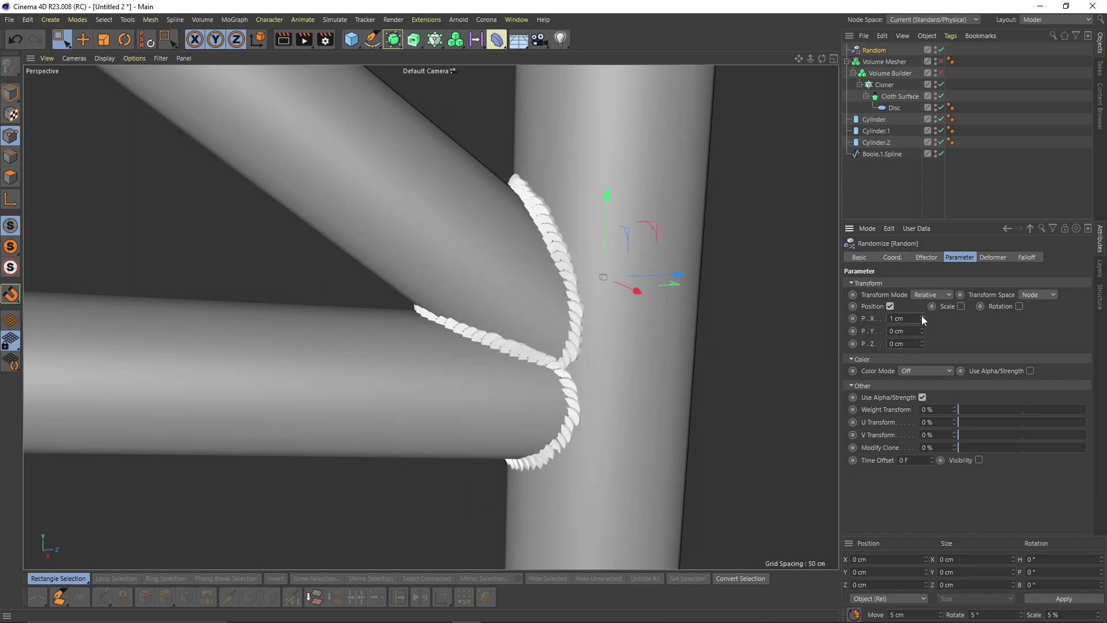
left_click(923, 340)
left_click(914, 331)
key("Return")
mouse_move(653, 304)
left_mouse_down("alt")
mouse_move(610, 313)
mouse_move(669, 314)
left_mouse_up("alt")
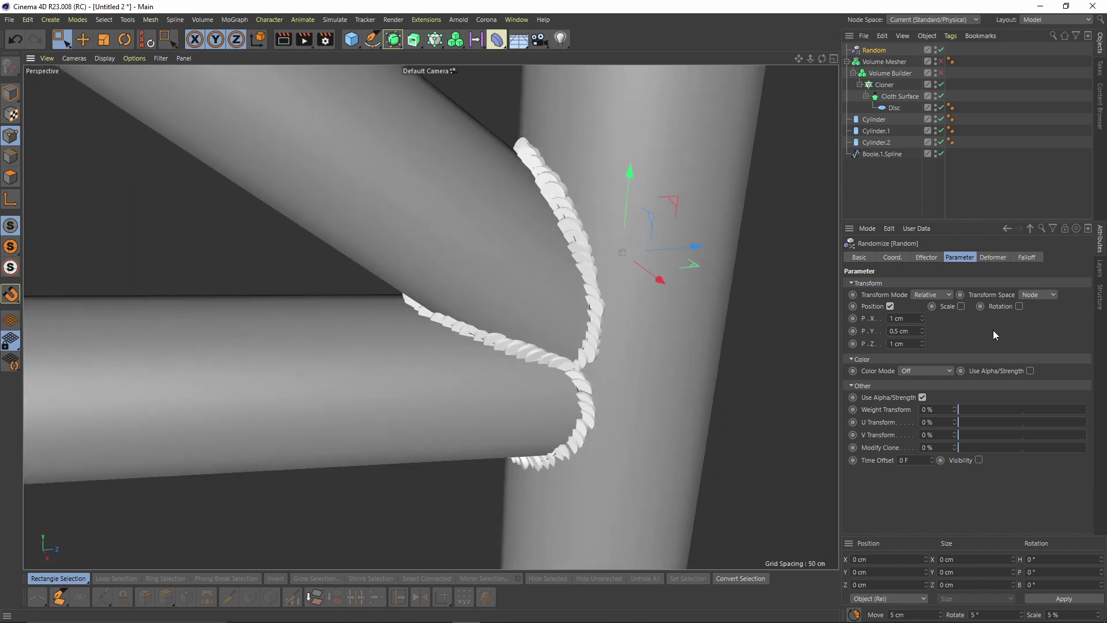
- Enable uniform scale variation on the Random effector and set it to 0.2
left_click(961, 307)
left_click(988, 356)
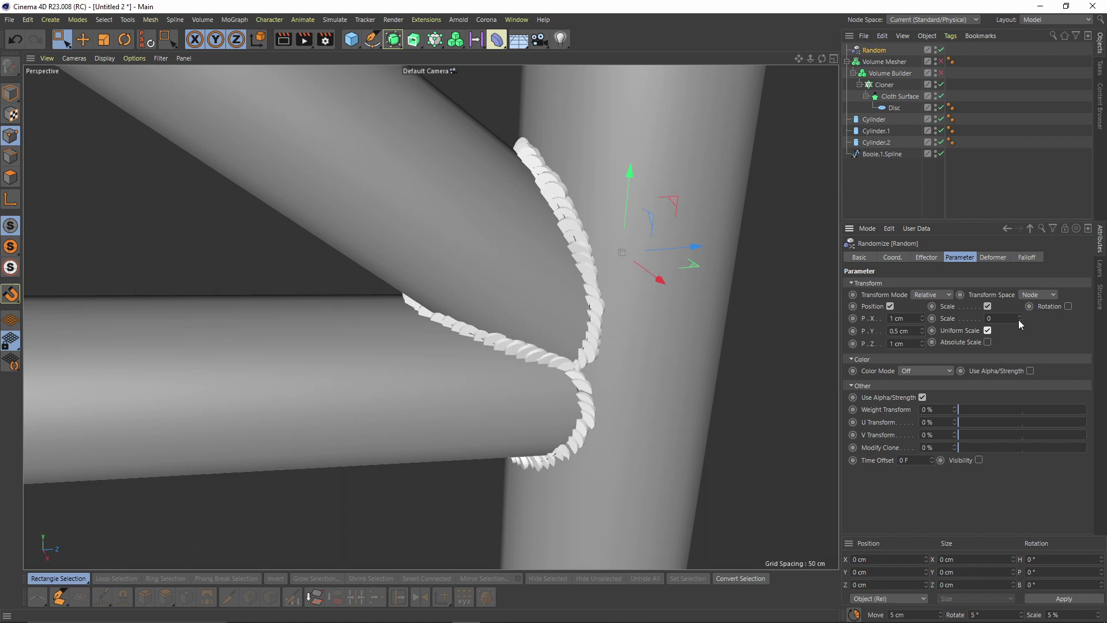
left_click_drag(1019, 318, 1019, 308)
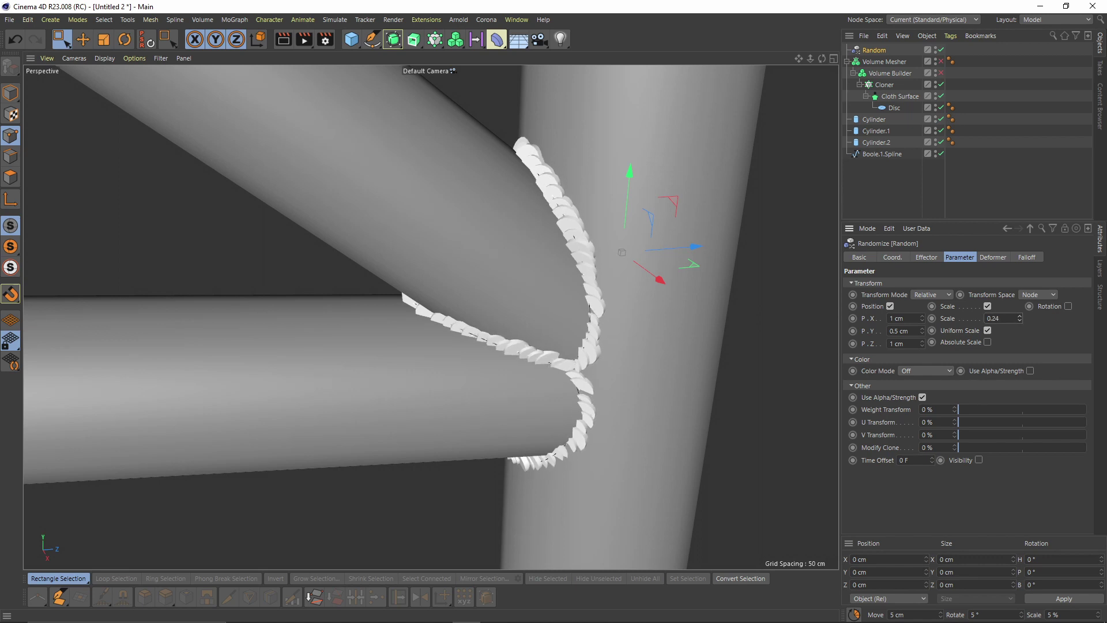
left_click_drag(643, 293, 652, 309, "alt")
- Reduce the Random effector's X and Z position variation to 0.5 cm each
left_click(924, 258)
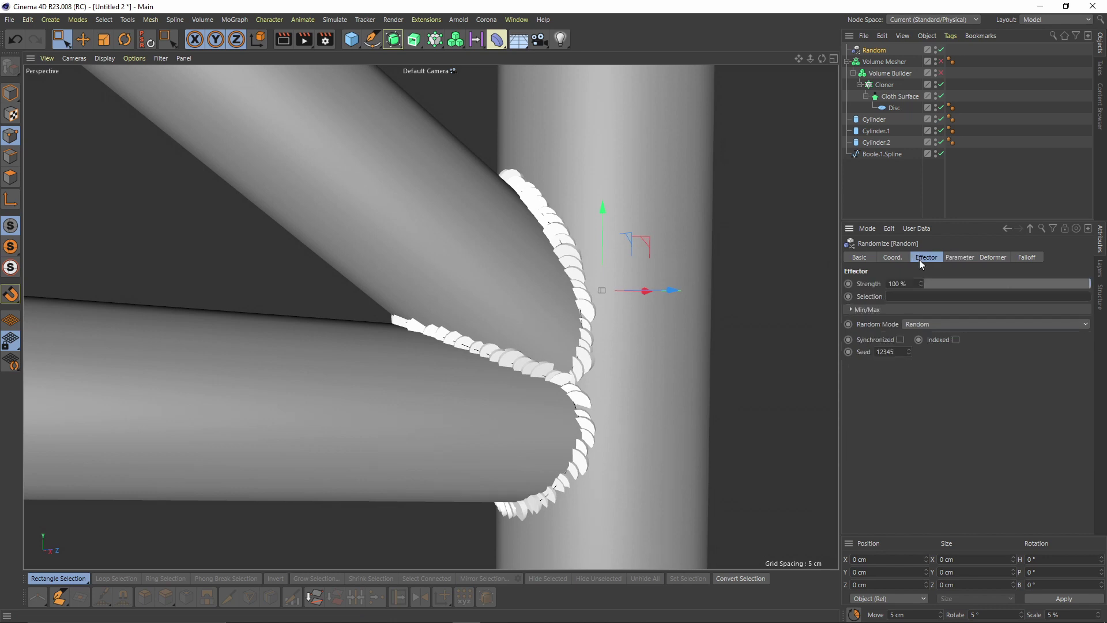
left_click(948, 257, "shift")
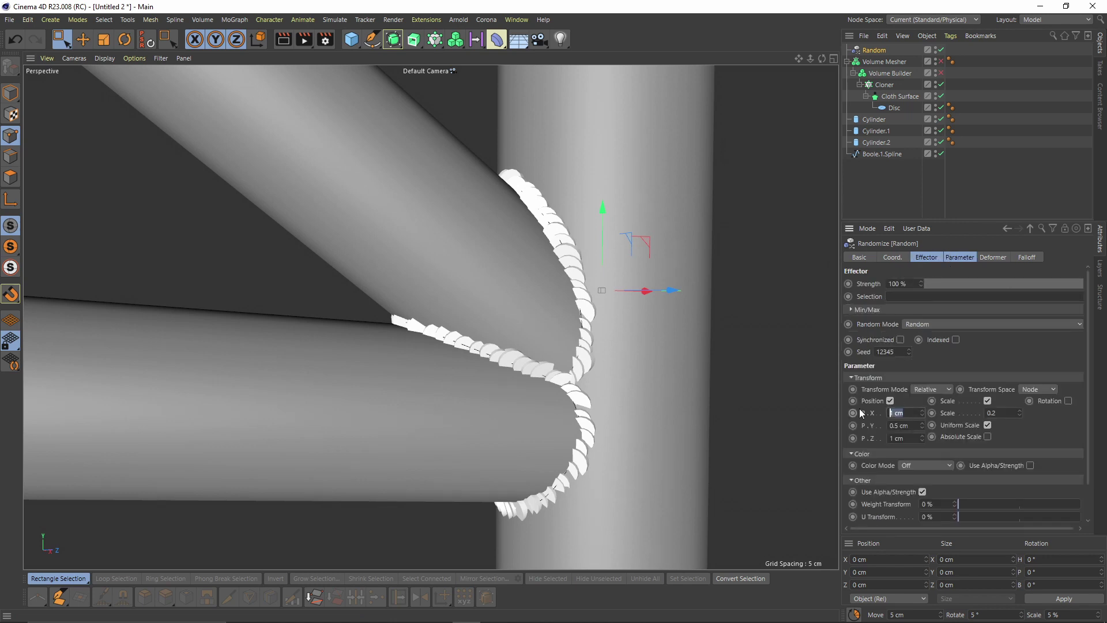
type("0.5")
key("Return")
double_click(908, 439)
type("0.5")
key("Return")
- Lower the Random effector's strength to 74 %
scroll(635, 387, "up", 1)
left_click(942, 258)
mouse_move(1040, 282)
left_mouse_down()
mouse_move(907, 278)
mouse_move(991, 292)
left_mouse_up()
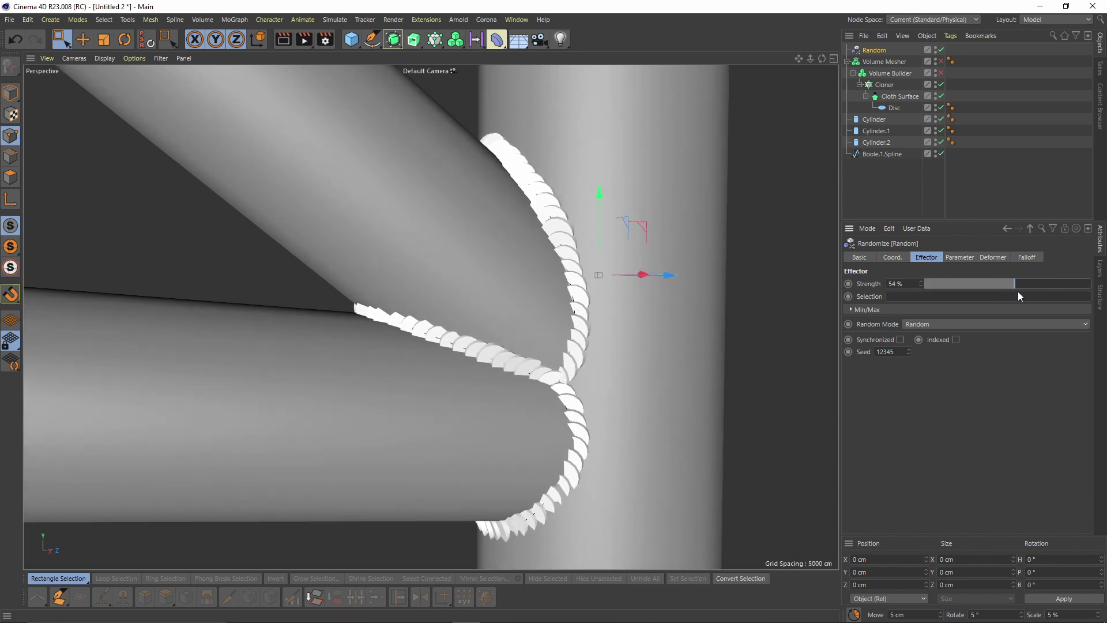
left_click_drag(1059, 295, 1053, 295)
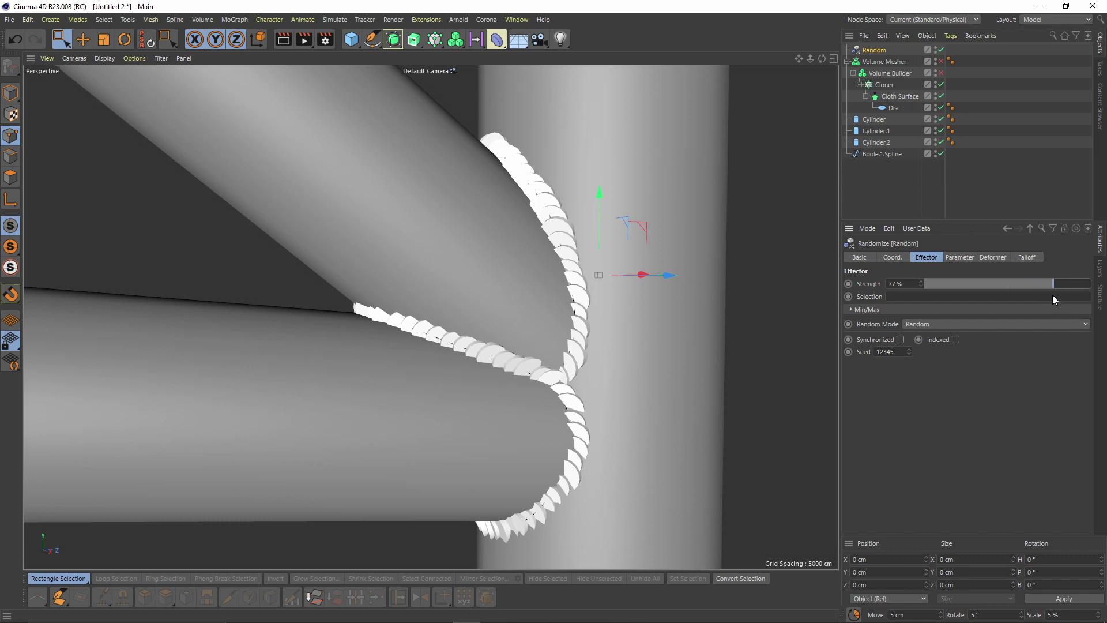
left_click_drag(655, 230, 567, 241, "alt")
right_click_drag(548, 298, 548, 349, "alt")
middle_click_drag(548, 349, 603, 253, "alt")
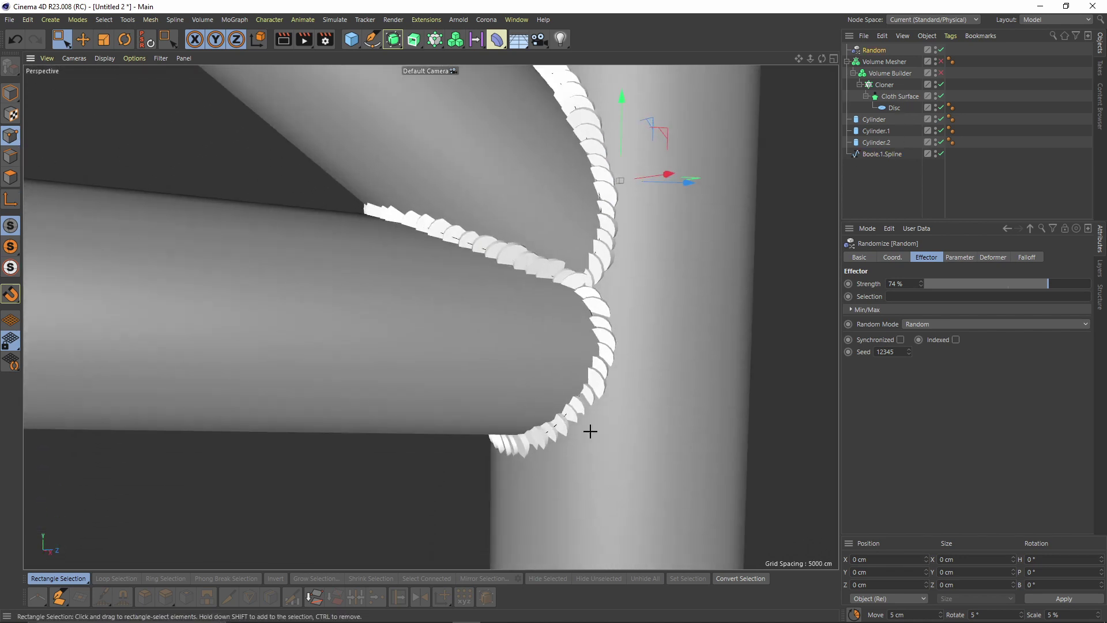
- Select two points of the intersection spline on the lower tube's joint and inspect the weld discs around them
left_click(872, 153)
left_click_drag(529, 389, 513, 311)
left_click_drag(432, 415, 500, 487)
left_click_drag(513, 473, 490, 461, "alt")
left_click_drag(529, 323, 372, 283, "alt")
left_click_drag(531, 341, 512, 405, "alt")
scroll(516, 355, "up", 2)
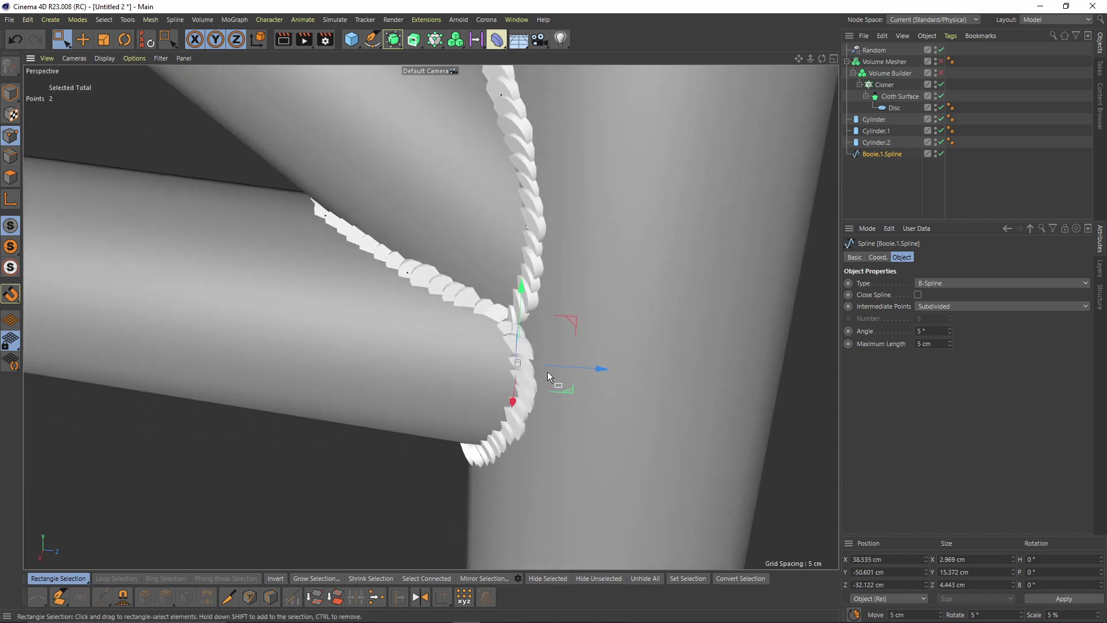
left_click_drag(548, 373, 611, 351, "alt")
left_click(954, 176)
left_click_drag(507, 202, 570, 216, "alt")
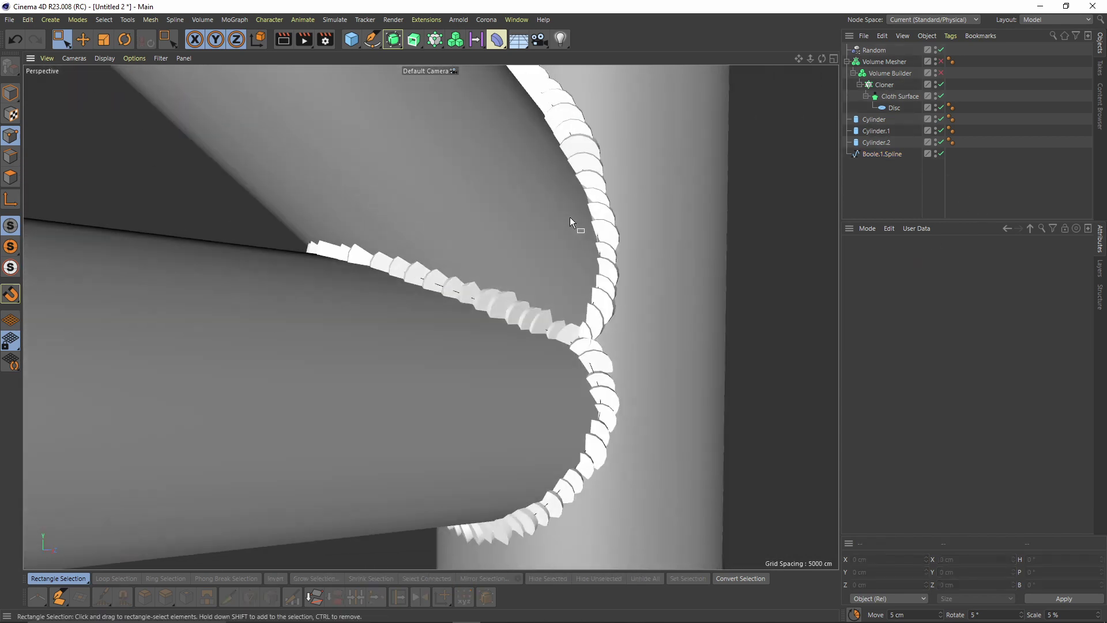
- Re-enable the Volume Mesher and Volume Builder to fuse the randomized discs into the weld mesh
left_click(941, 72)
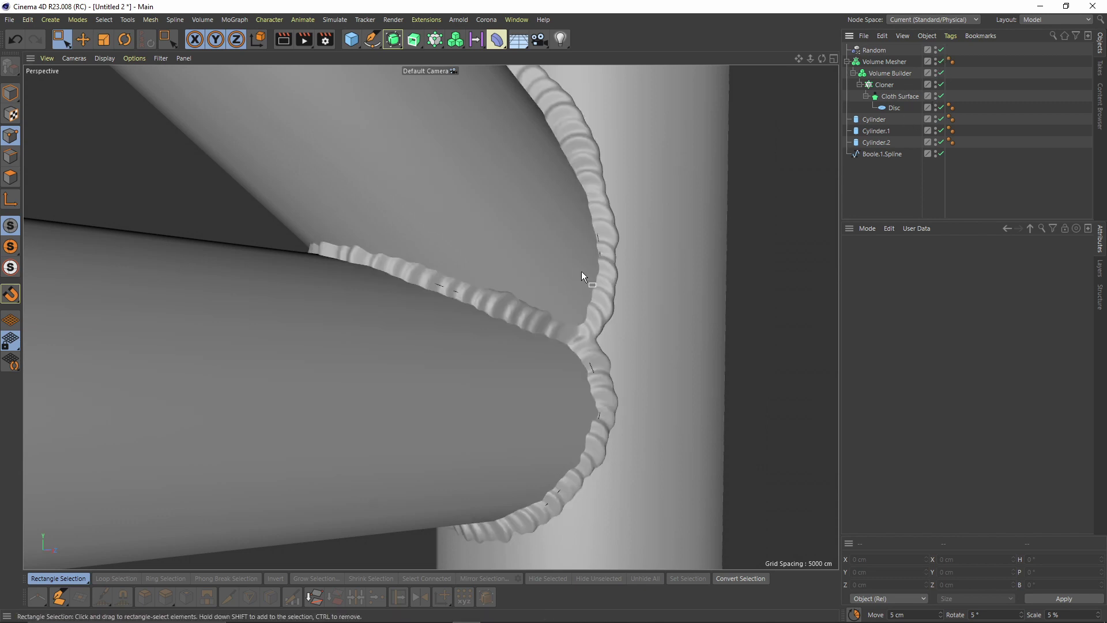
left_click_drag(598, 289, 569, 308, "alt")
right_click_drag(579, 289, 597, 275, "alt")
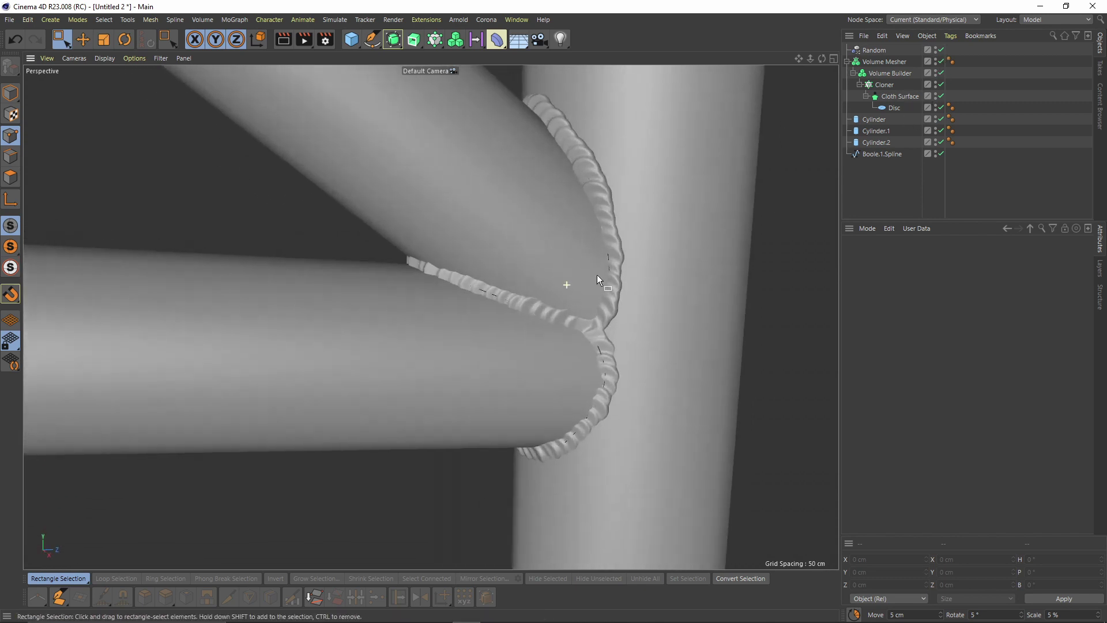
left_click_drag(600, 270, 610, 249, "alt")
- Hide the intersection spline in the viewport
left_click(936, 151)
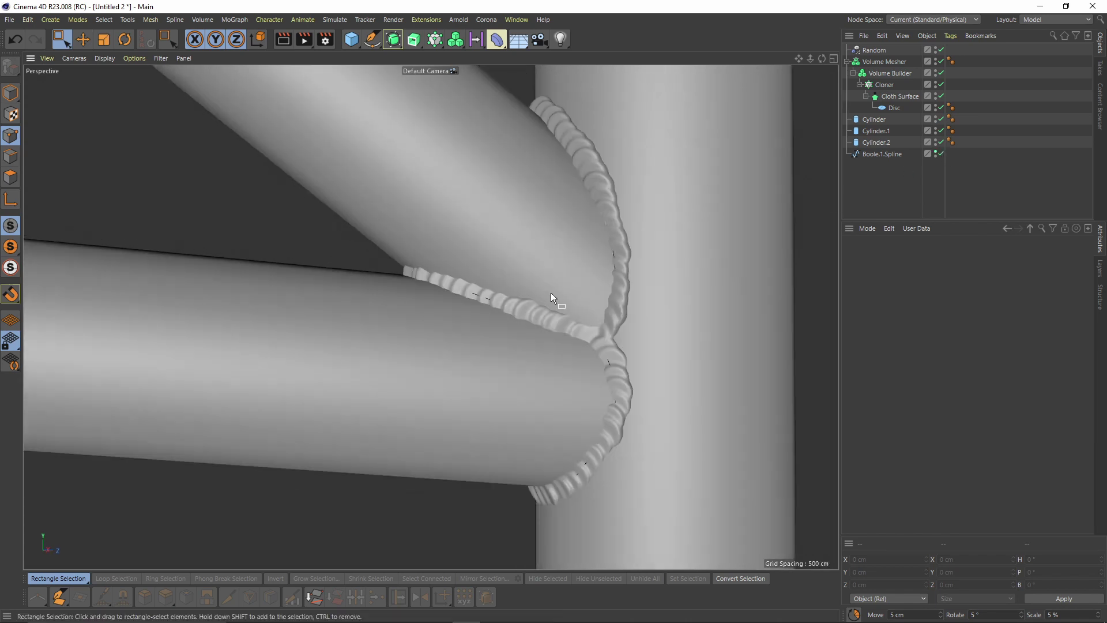
left_click_drag(551, 292, 698, 306, "alt")
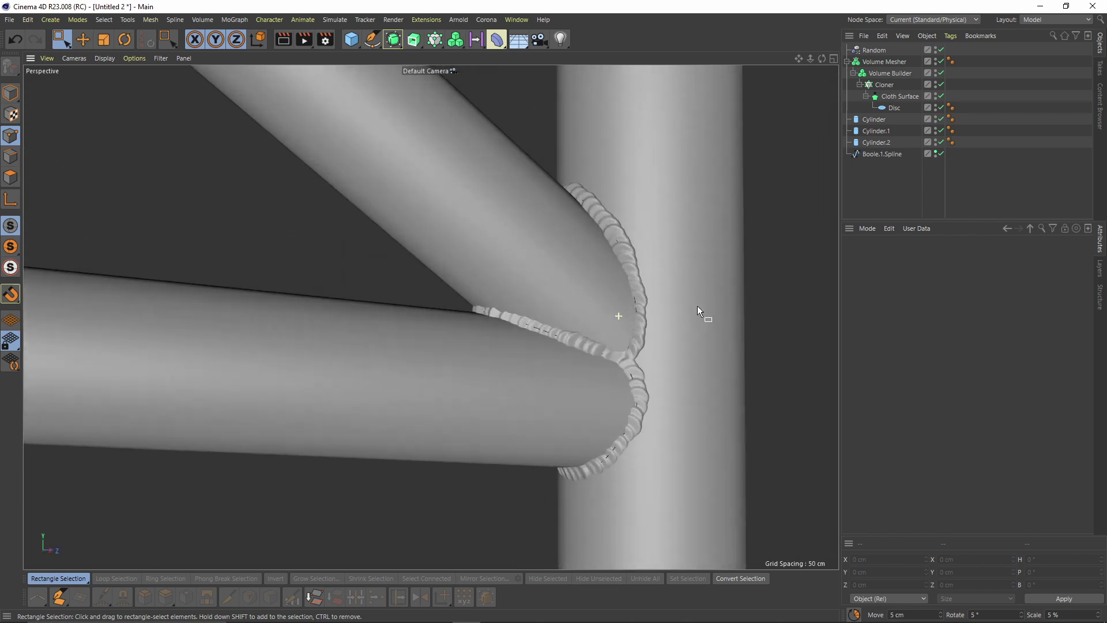
left_click(935, 151)
left_click_drag(607, 310, 578, 348, "alt")
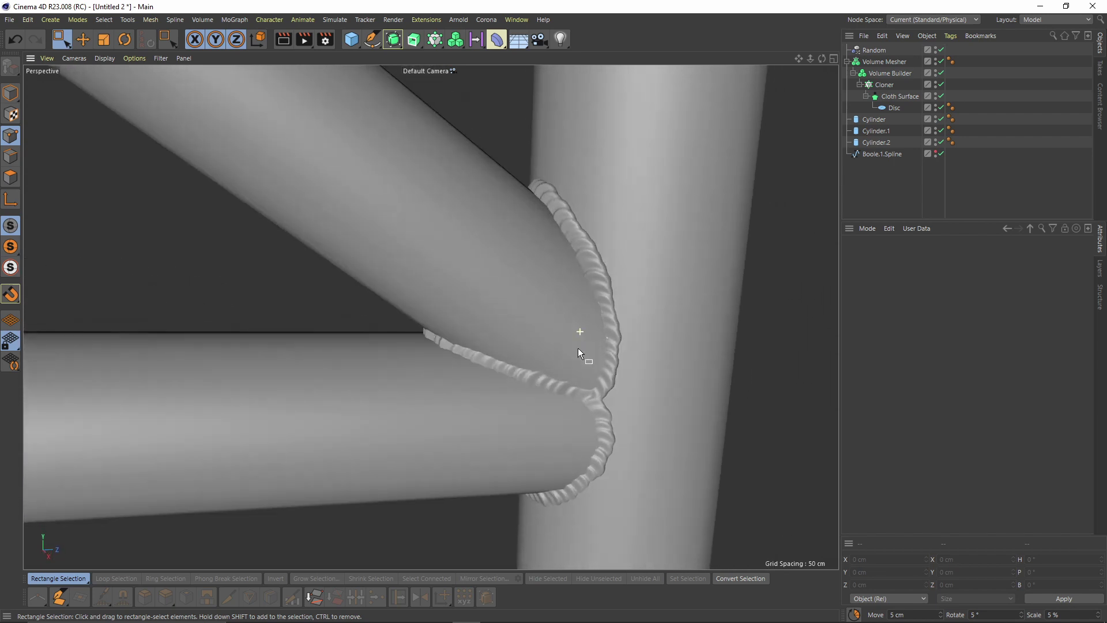
- Set the strength of the Volume Builder's SDF Smooth filter to 20 %
left_click(890, 73)
type("20")
key("Return")
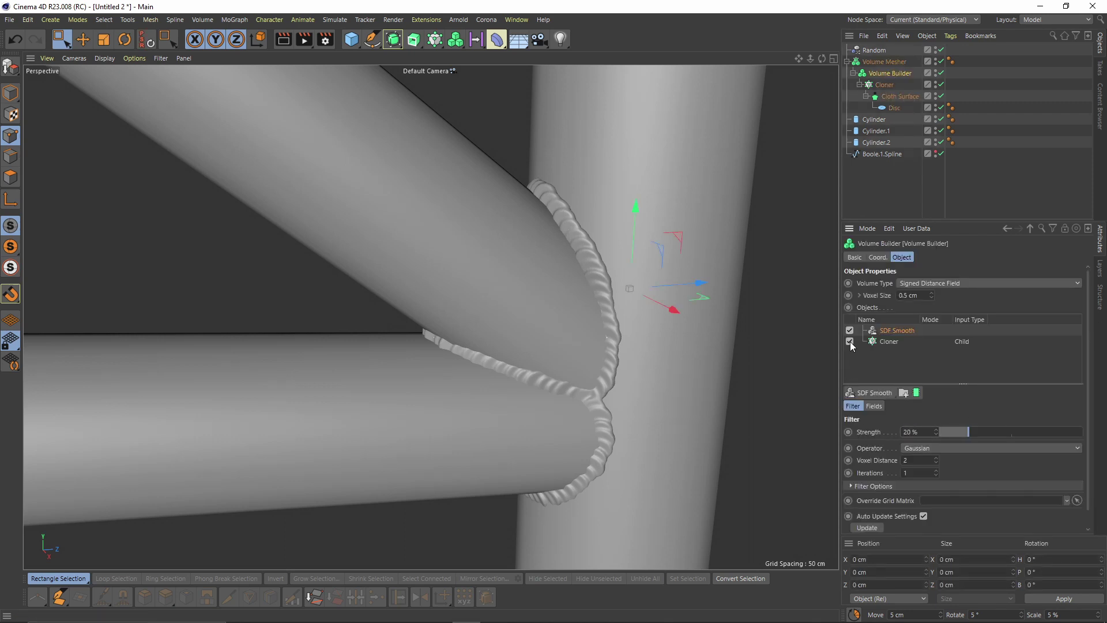
left_click(980, 179)
left_click_drag(590, 359, 583, 294, "alt")
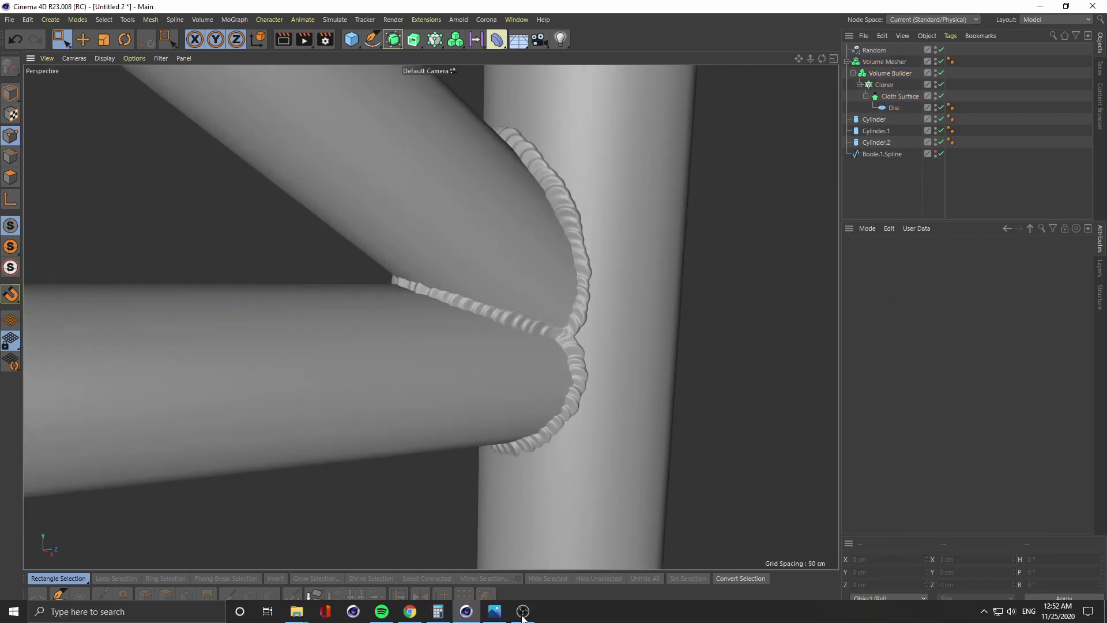
- Switch to the Photos window with BTR-Ranger-Head-Tube-Welds.jpg and compare its weld seams with the modelled ones
left_click(495, 612)
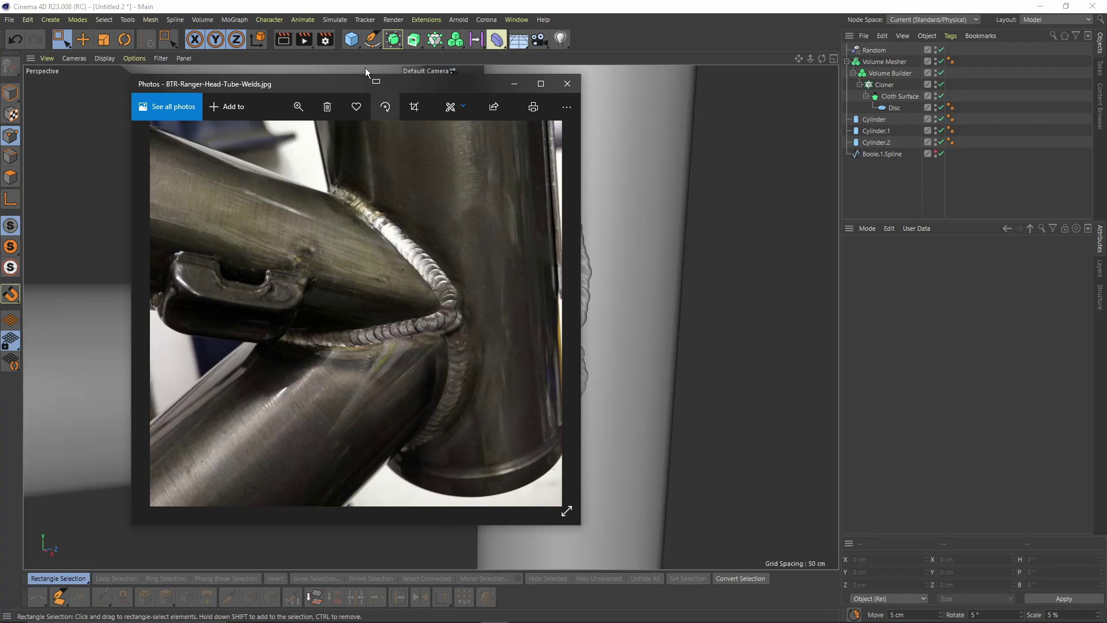
left_click_drag(376, 82, 281, 55)
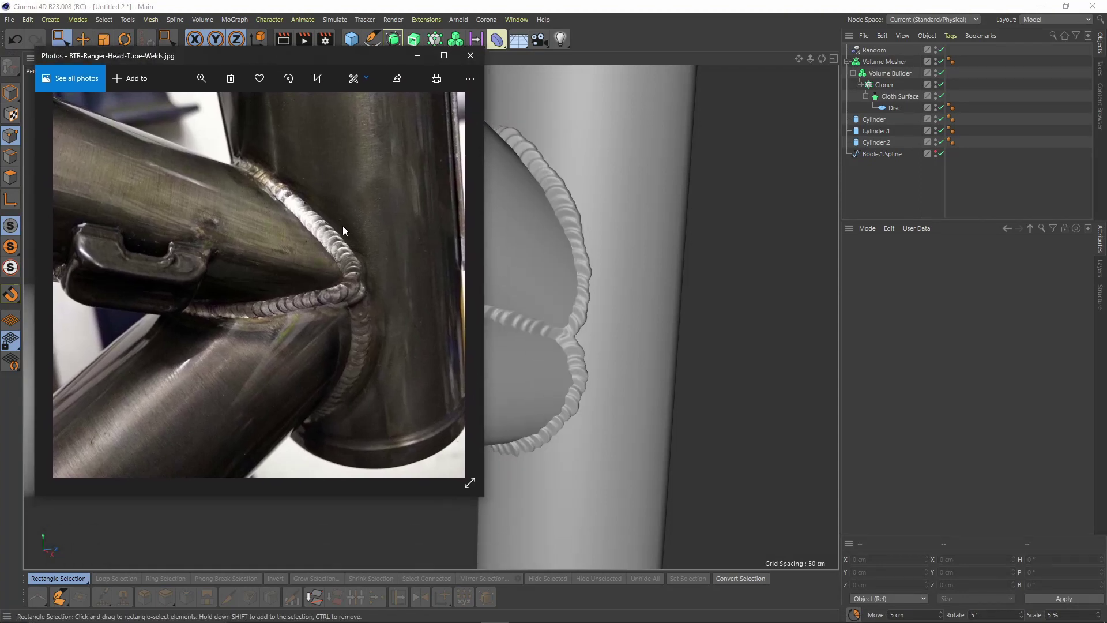
left_click_drag(559, 286, 607, 306, "alt")
mouse_move(532, 620)
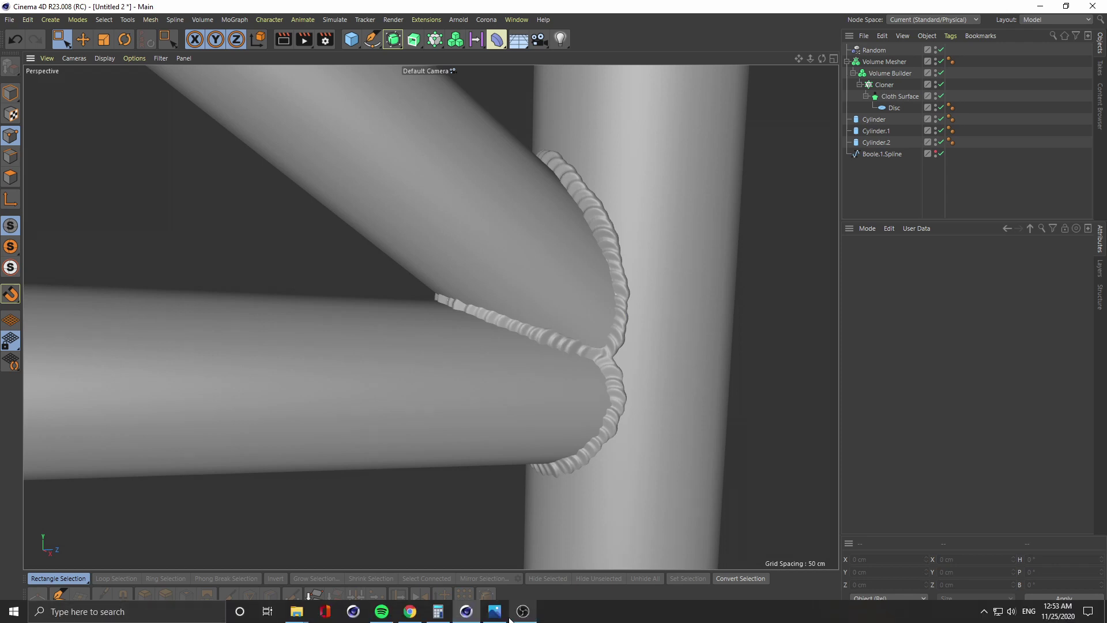
left_click(500, 613)
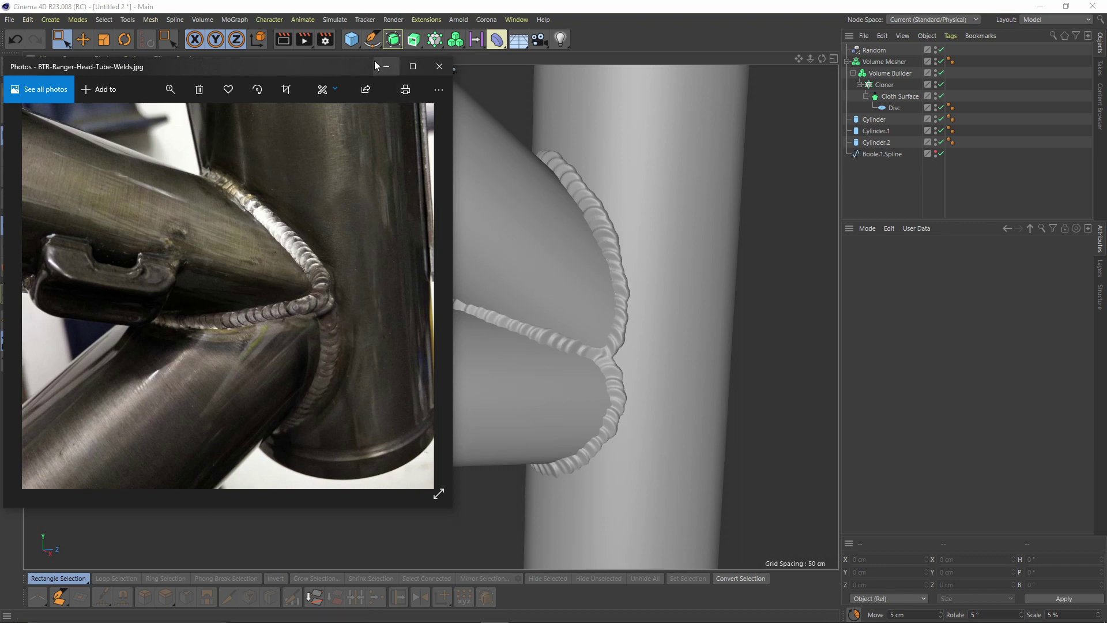
left_click(918, 166)
- Clear the intersection spline's point selection, and disable the Volume Mesher and Volume Builder
left_click(889, 158)
left_click_drag(571, 236, 484, 269, "alt")
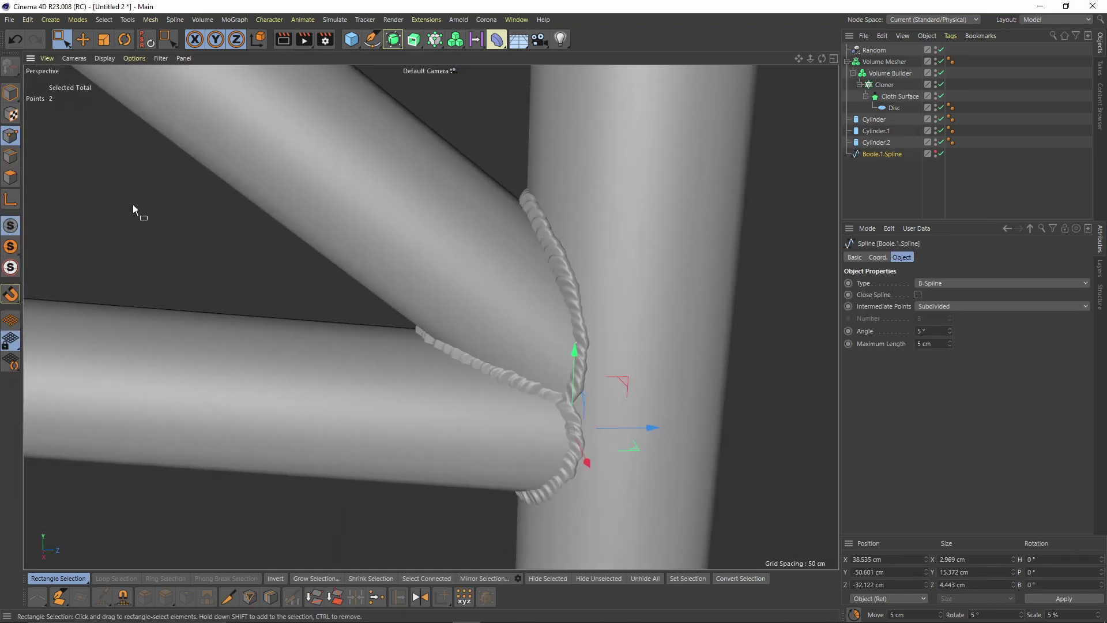
left_click(586, 271)
scroll(569, 256, "up", 3)
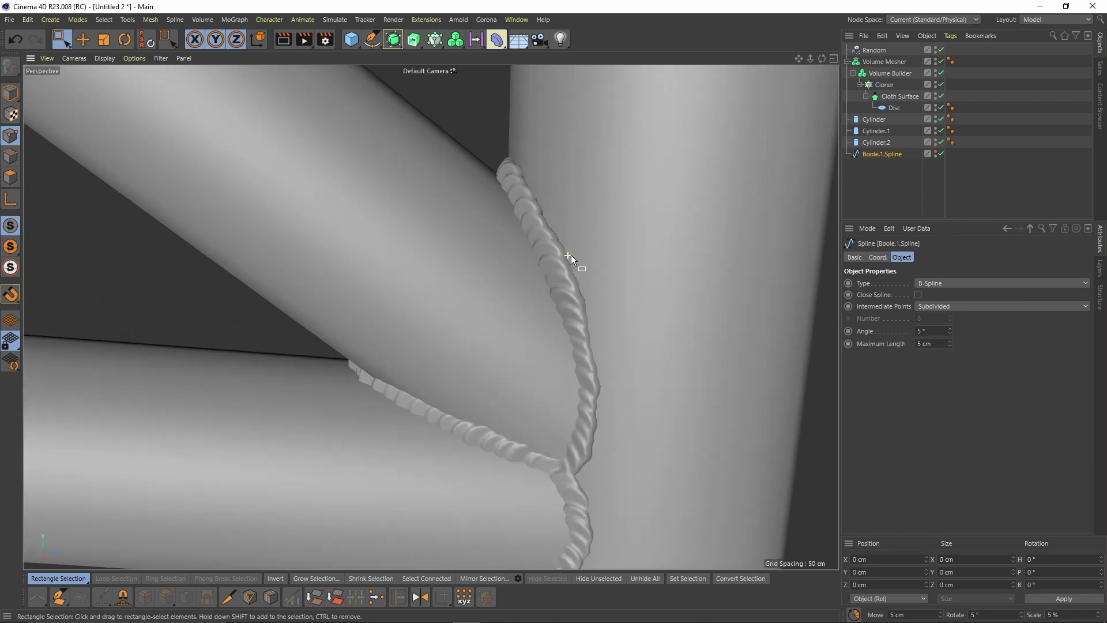
left_click(941, 61)
left_click(941, 73)
left_click_drag(659, 192, 579, 323, "alt")
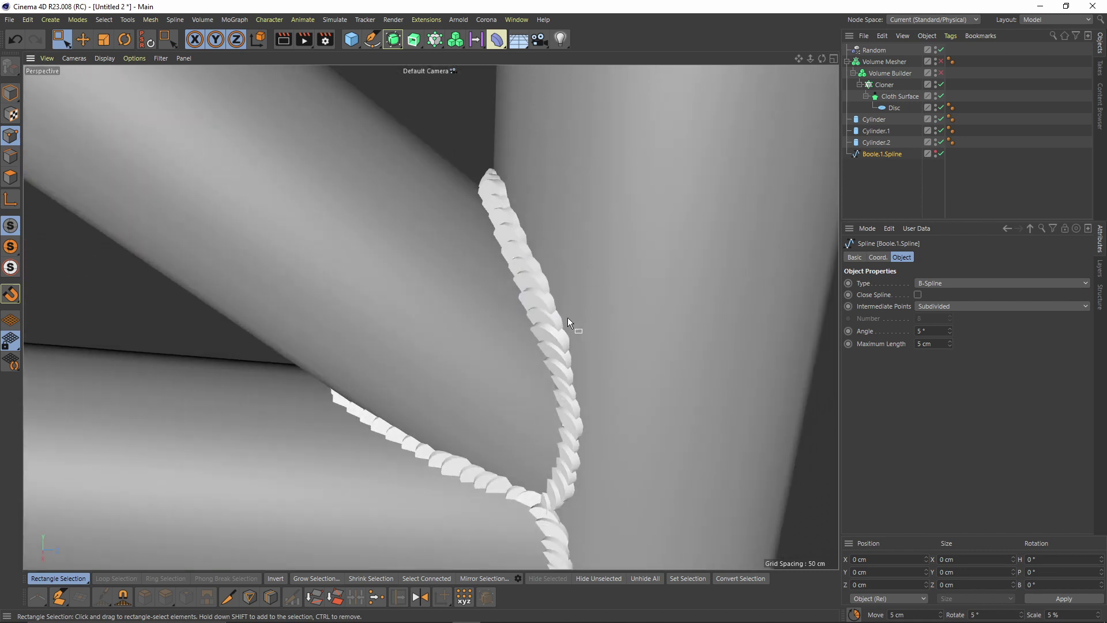
- Switch the viewport to wireframe and show the intersection spline again
scroll(569, 320, "up", 1)
left_click_drag(470, 215, 585, 341)
key("n")
key("h")
left_click_drag(585, 340, 499, 266)
left_click_drag(584, 347, 916, 197, "alt")
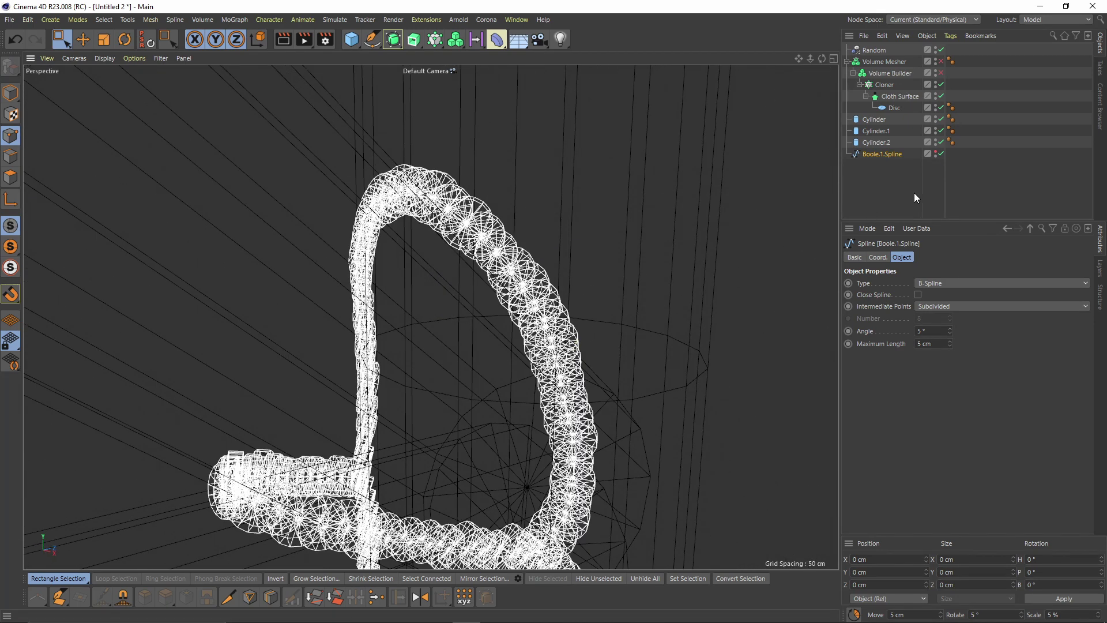
left_click(937, 152)
- Move two points of the intersection spline near the upper end of the weld along the Z axis, and deselect the spline
left_click(545, 301)
left_click_drag(605, 363, 528, 340, "alt")
left_click_drag(611, 294, 622, 293)
middle_click_drag(621, 293, 677, 375, "alt")
left_click(529, 268)
left_click_drag(601, 266, 406, 323)
right_click_drag(438, 323, 500, 316, "alt")
left_click_drag(500, 316, 510, 313, "alt")
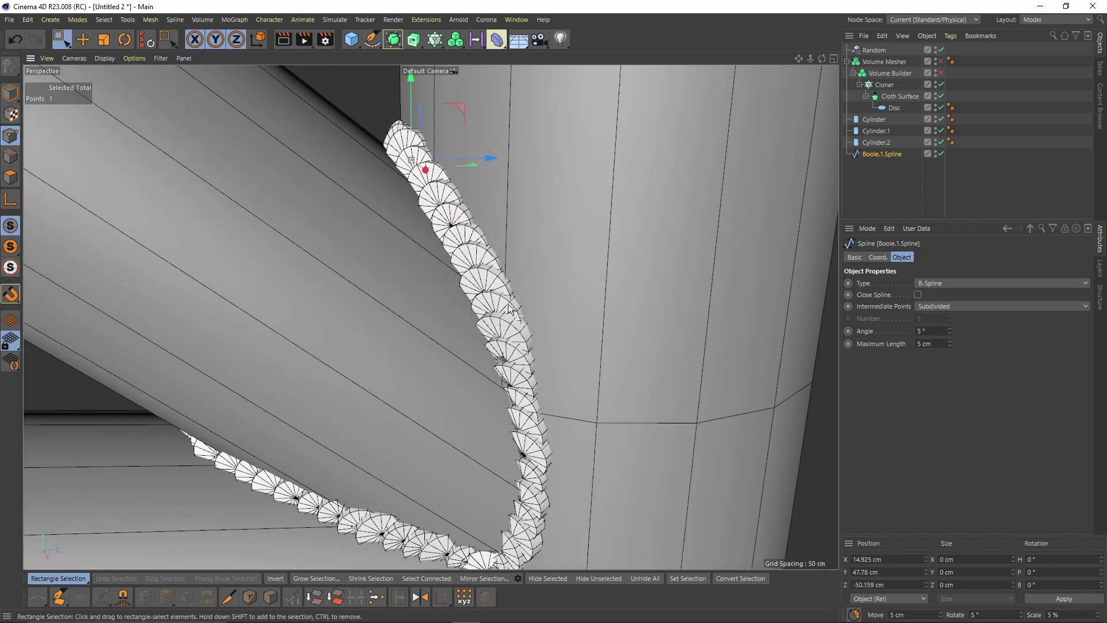
left_click(1071, 172)
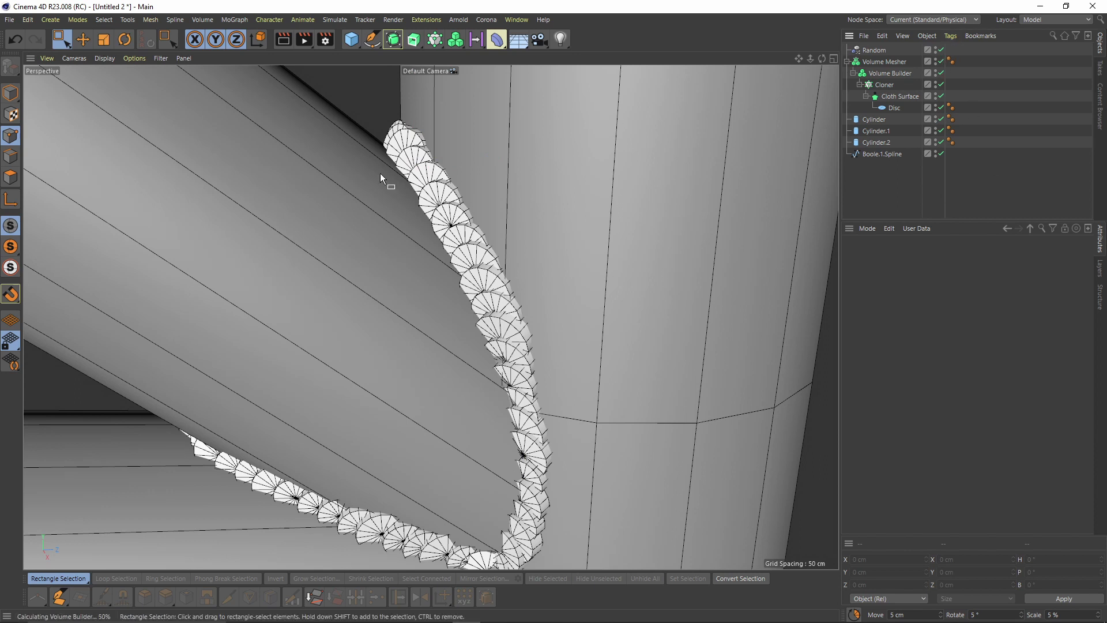
- Return to Model mode and compare the shaded weld seams with BTR-Ranger-Head-Tube-Welds.jpg in the Photos window
left_click(11, 92)
mouse_move(582, 258)
left_mouse_down("alt")
mouse_move(559, 266)
mouse_move(573, 242)
mouse_move(539, 282)
mouse_move(503, 296)
mouse_move(565, 291)
mouse_move(561, 309)
left_mouse_up("alt")
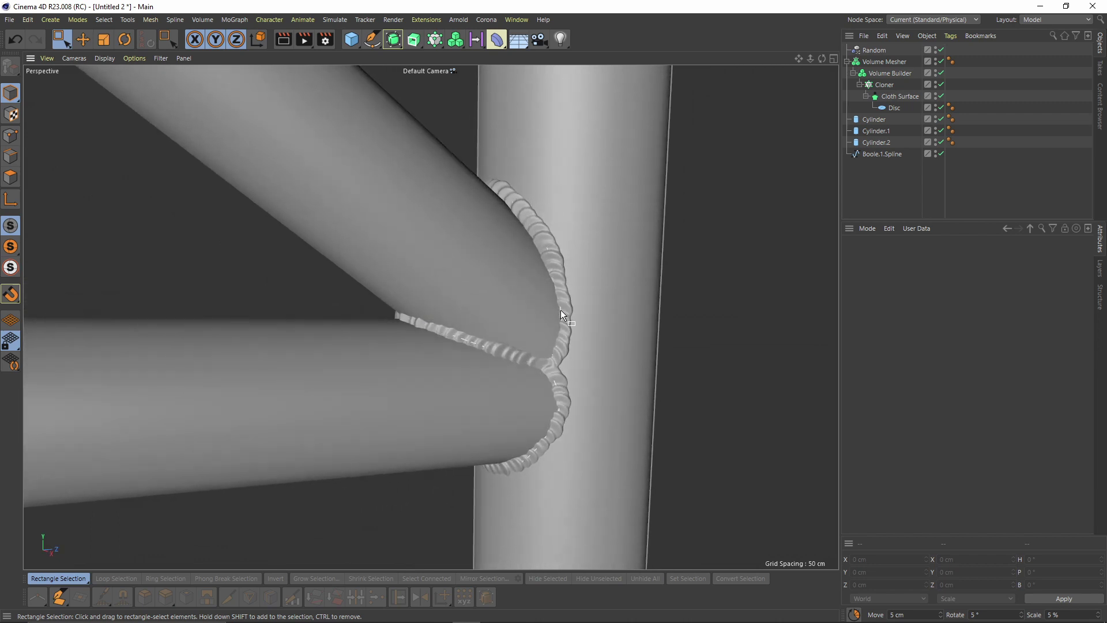
left_click(497, 611)
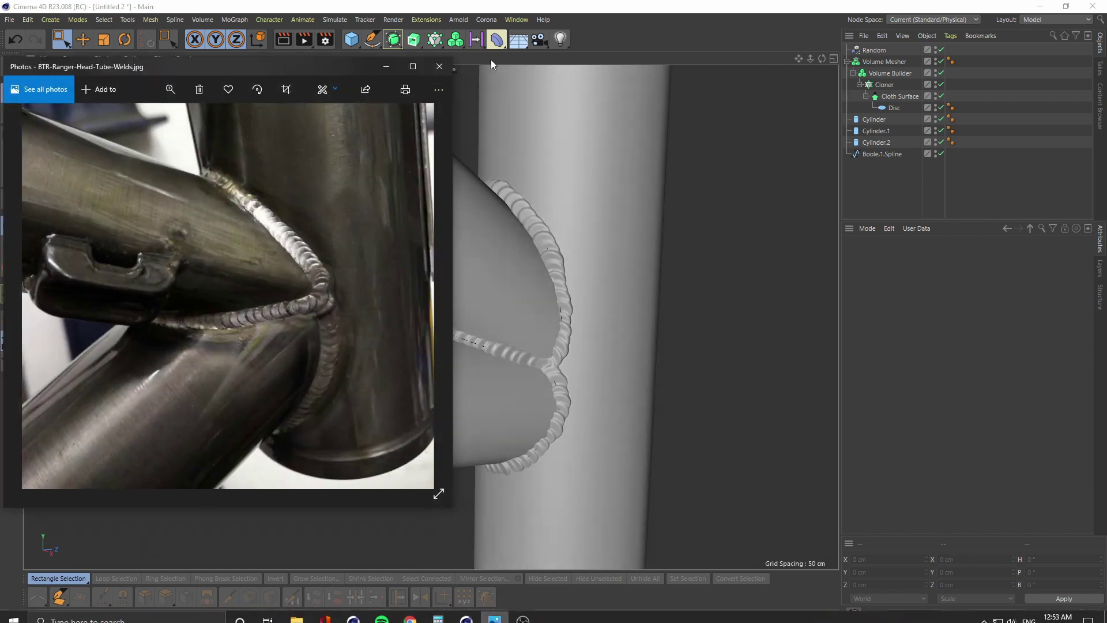
left_click_drag(286, 61, 0, 63)
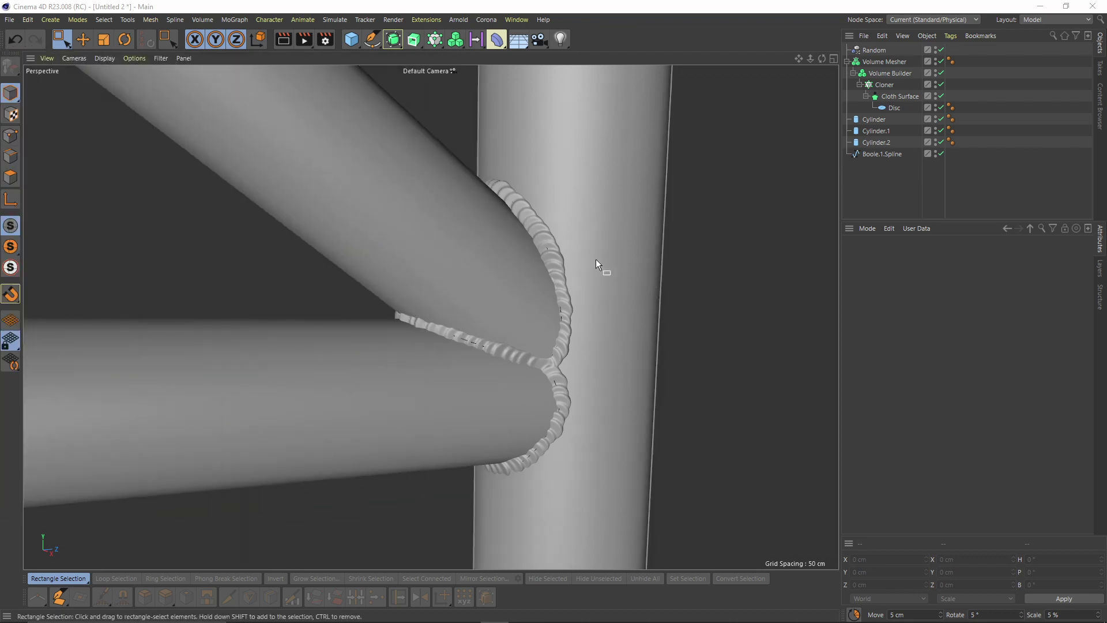
- Inspect the weld mesh close up with its polygon lines displayed, and return to Gouraud shading without lines
left_click_drag(596, 259, 576, 299, "alt")
scroll(558, 295, "up", 3)
scroll(572, 304, "up", 2)
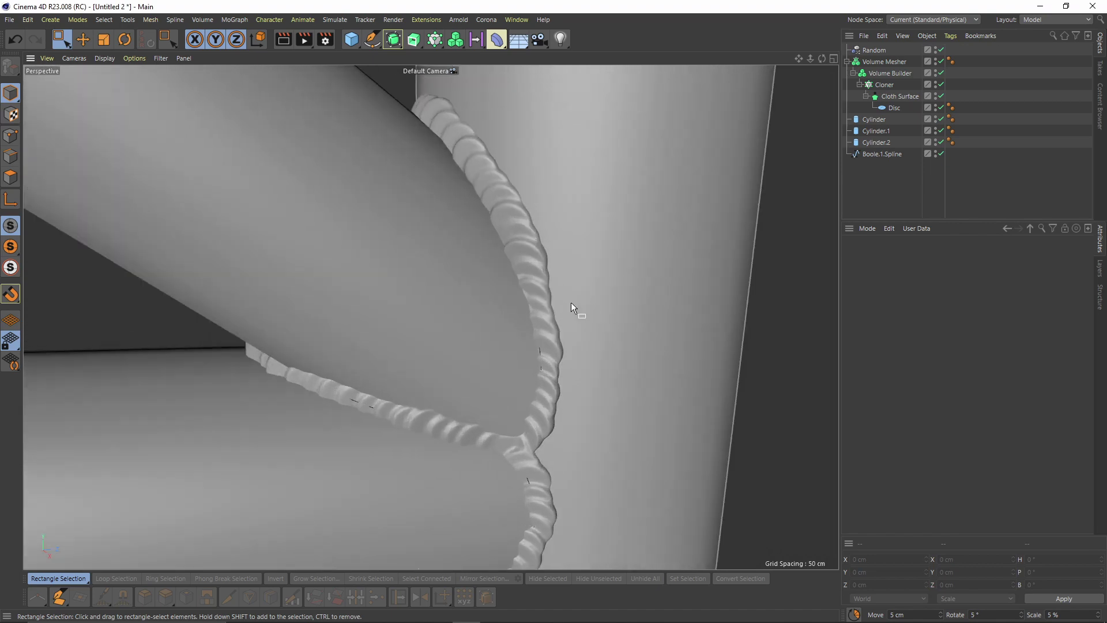
middle_click_drag(571, 302, 594, 276, "alt")
key("n")
key("b")
mouse_move(594, 276)
left_mouse_down("alt")
mouse_move(579, 238)
mouse_move(610, 250)
mouse_move(569, 269)
mouse_move(543, 198)
left_mouse_up("alt")
key("n")
key("a")
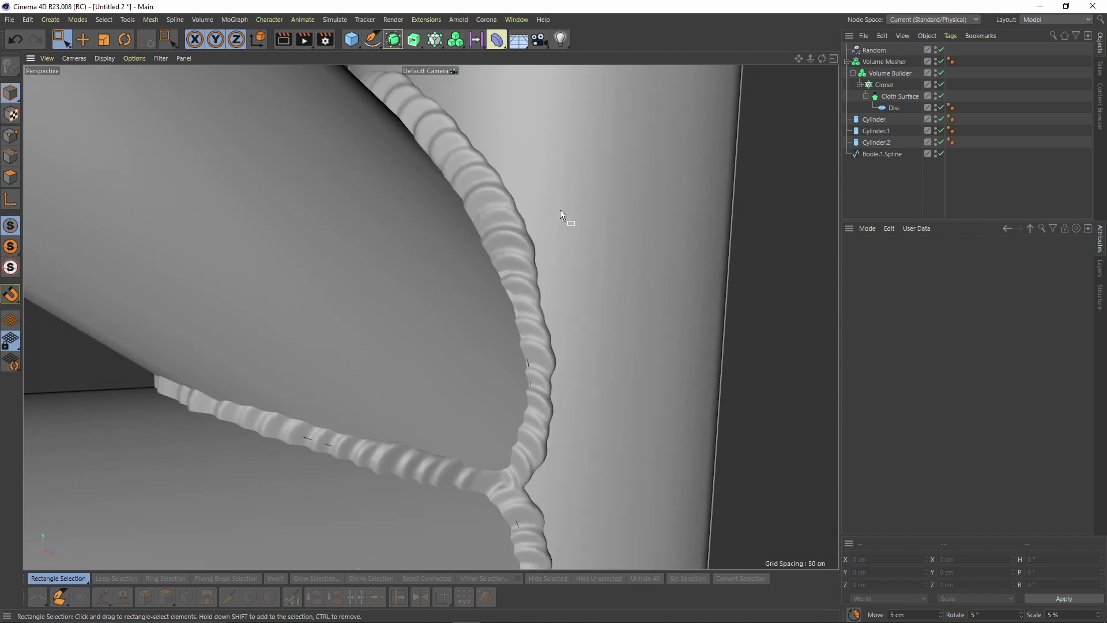
- Try an Adaptive value of 32.3 % on the Volume Mesher, and undo the change
left_click(886, 63)
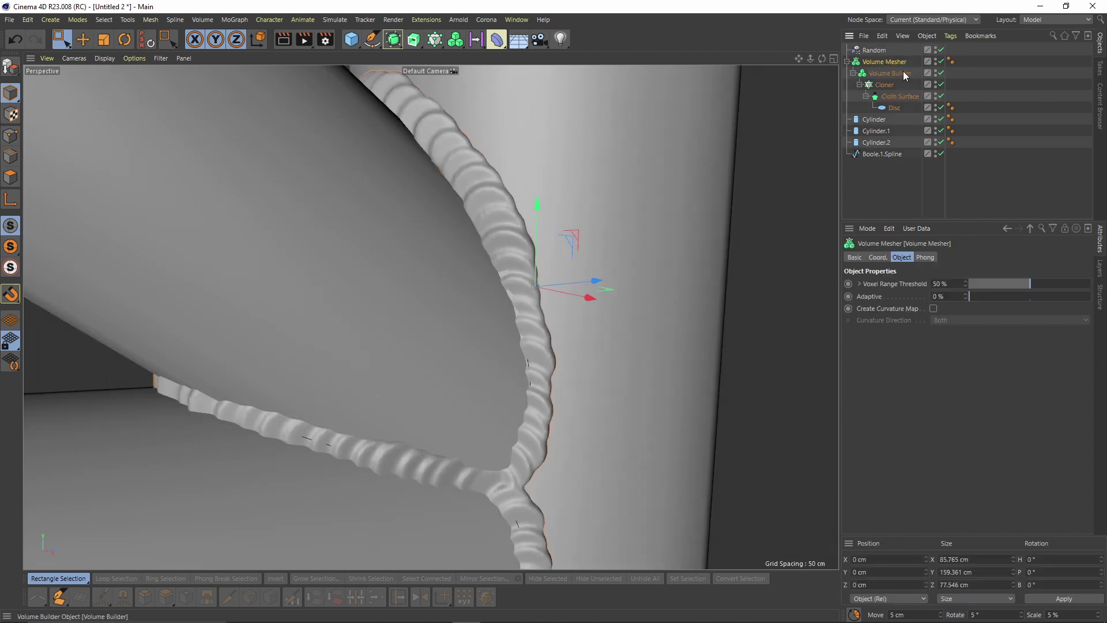
left_click_drag(600, 209, 590, 245, "alt")
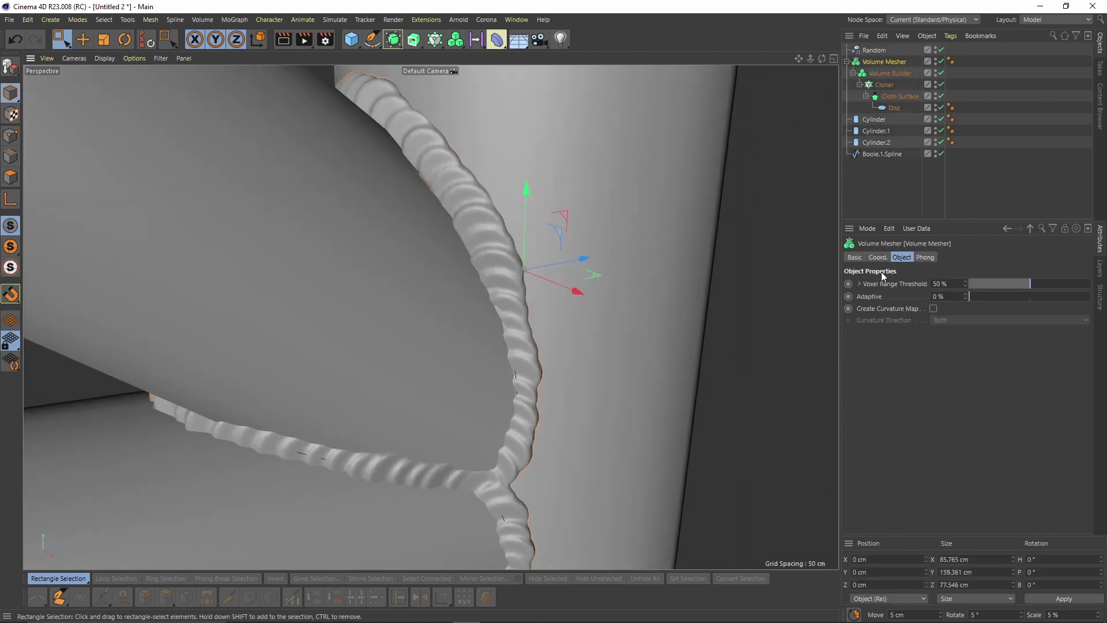
left_click_drag(980, 296, 1007, 299)
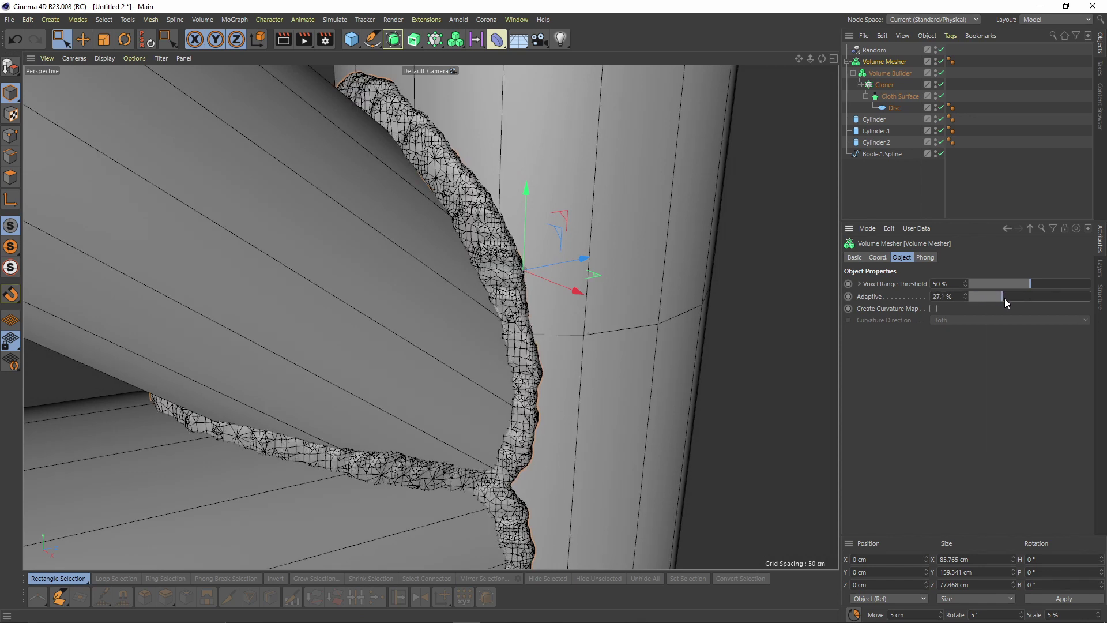
key("ctrl+z")
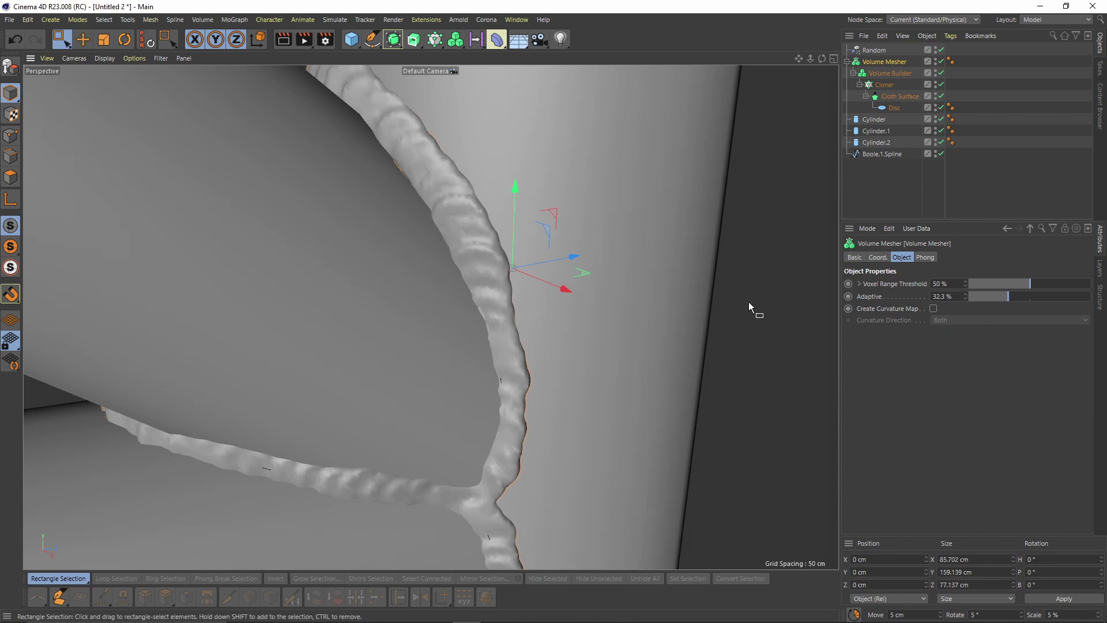
- Add a Remesh generator and make the Volume Mesher its child
left_click_drag(436, 39, 497, 69)
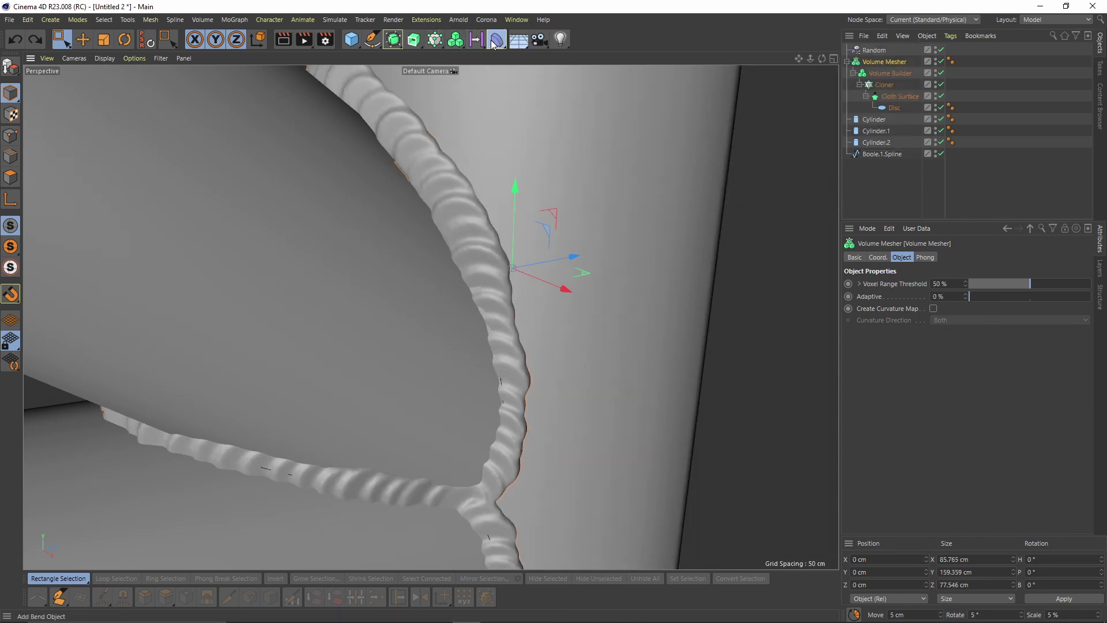
left_click(496, 40)
left_click(414, 40)
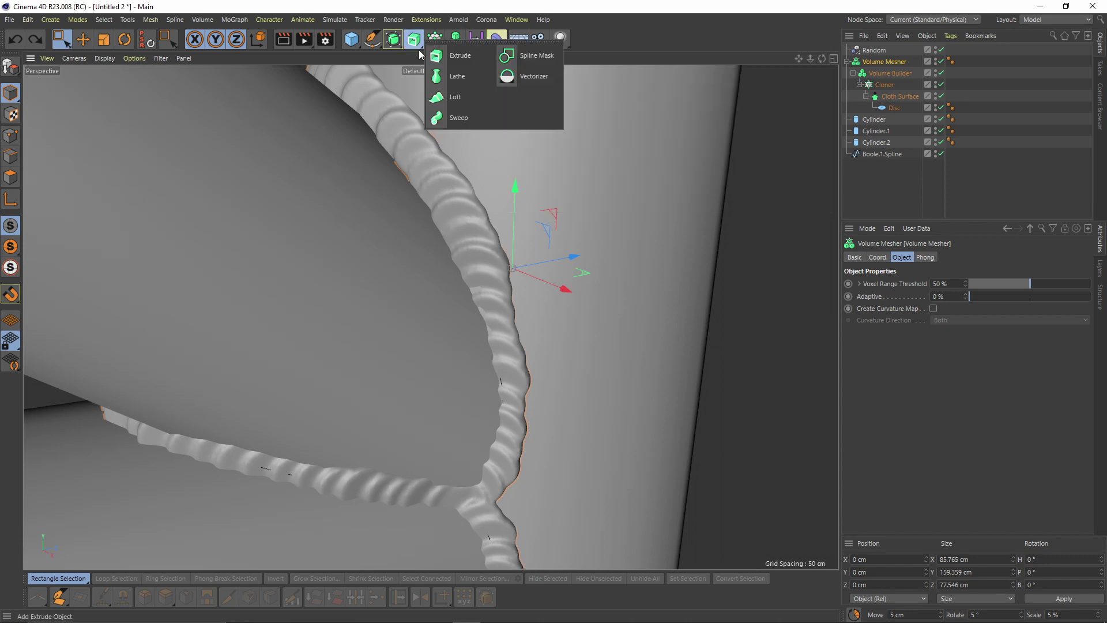
left_click(435, 39)
left_click(396, 39)
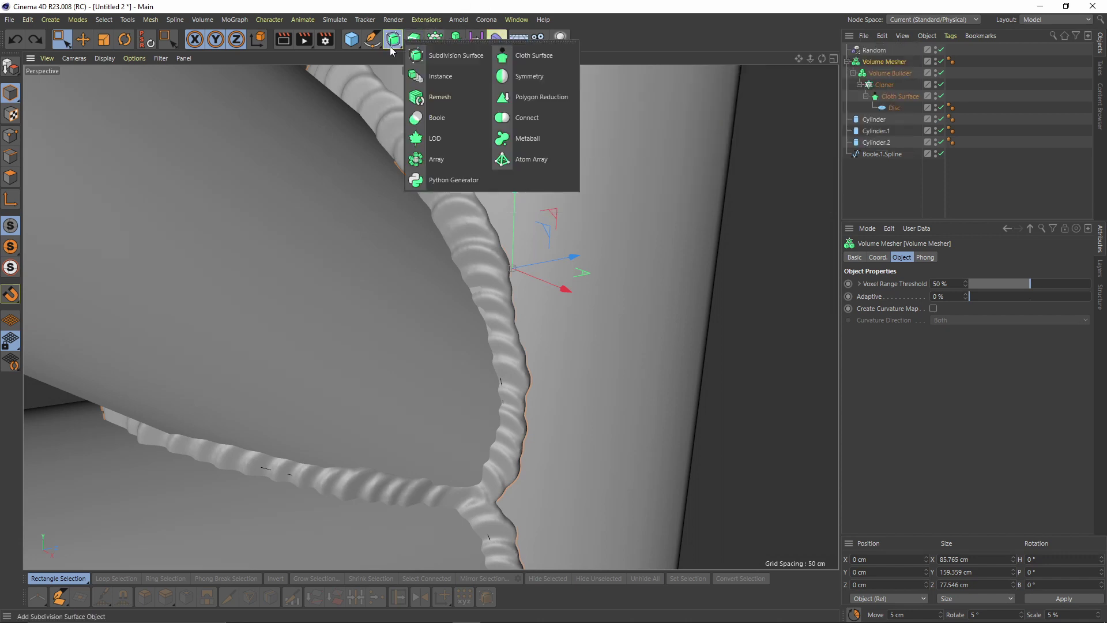
left_click(447, 98)
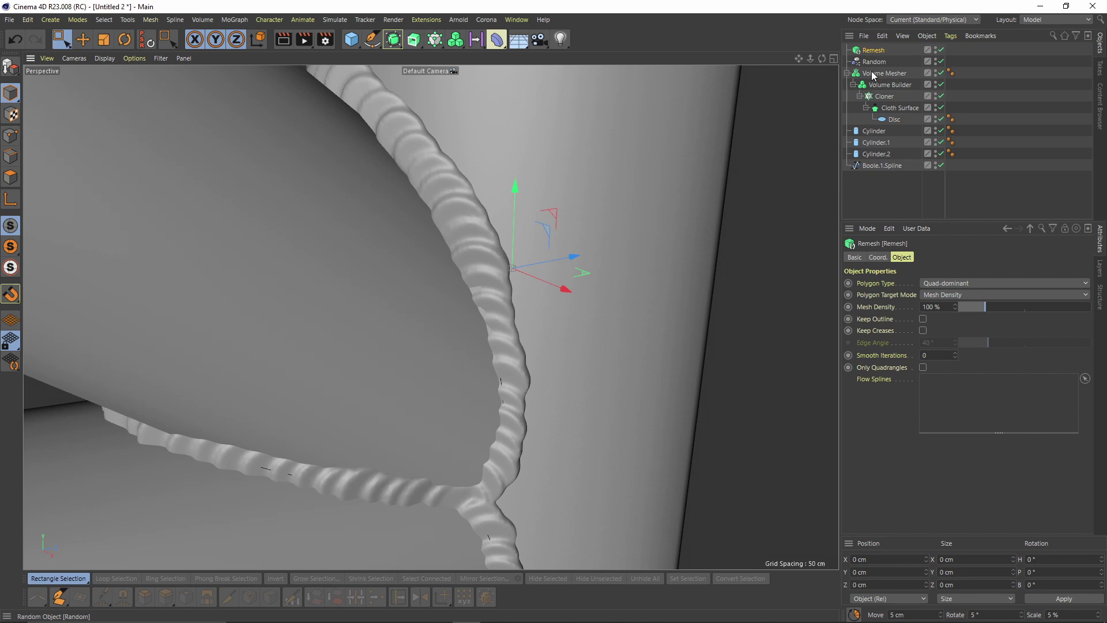
left_click_drag(879, 56, 877, 51)
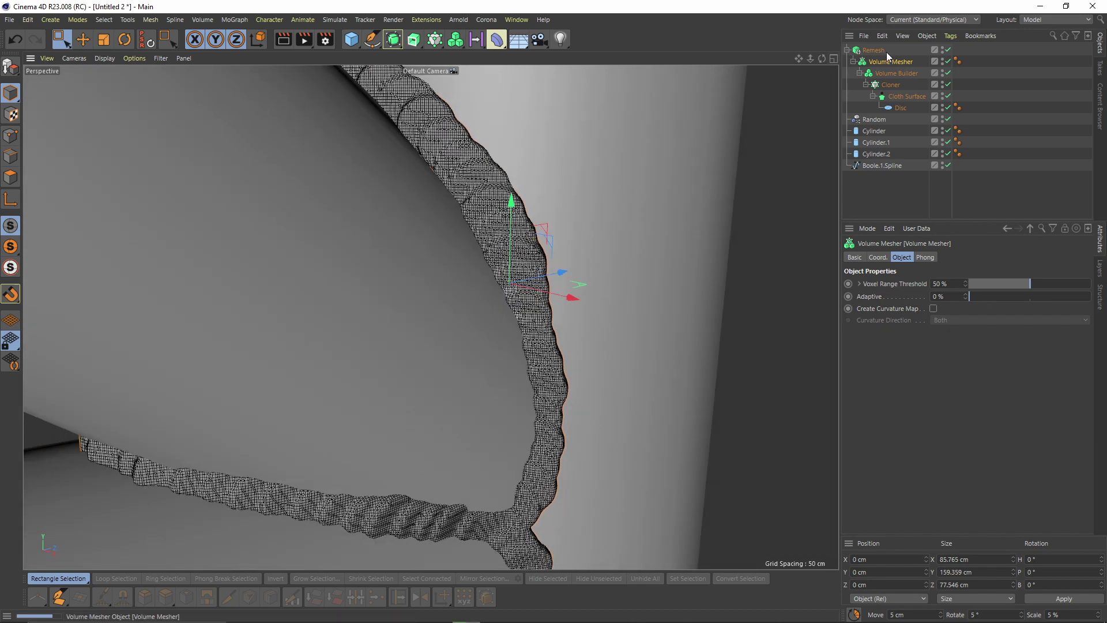
- Try a Mesh Density of 252 % on the Remesh generator
left_click(884, 50)
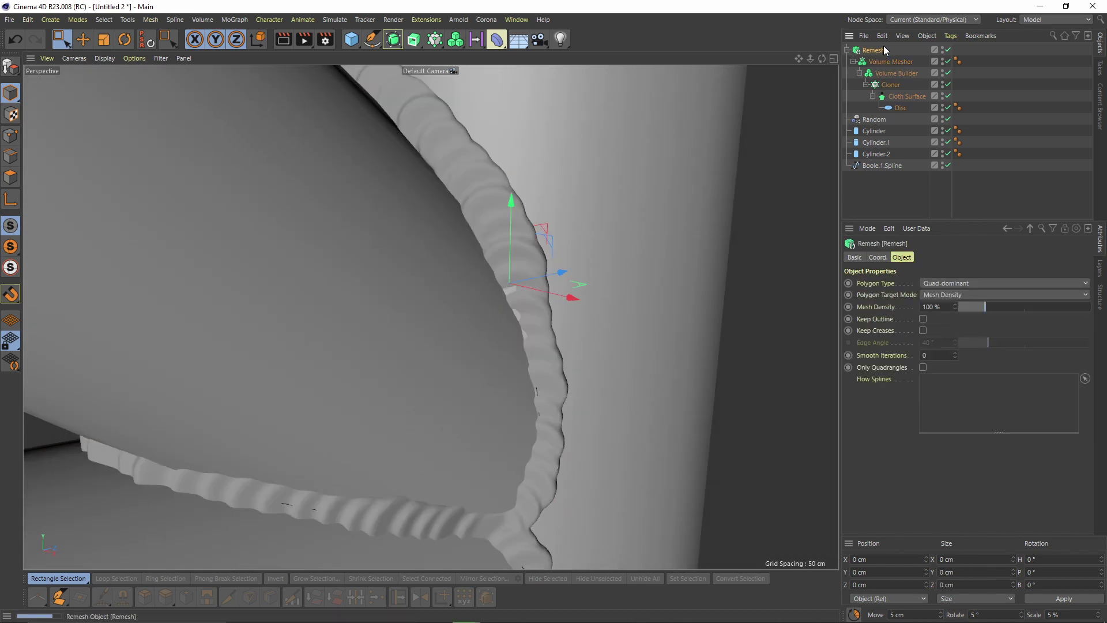
left_click_drag(995, 307, 1025, 307)
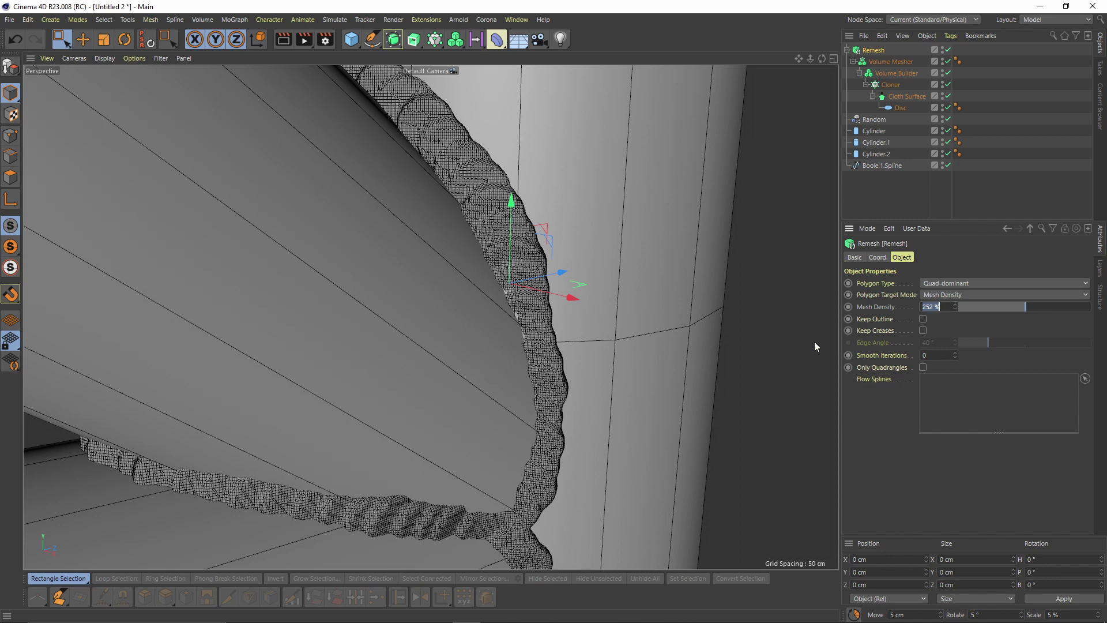
left_click_drag(781, 333, 760, 344, "alt")
- Change the Remesh generator's Polygon Target Mode to Polygon Count, with a count of 10000
left_click(969, 294)
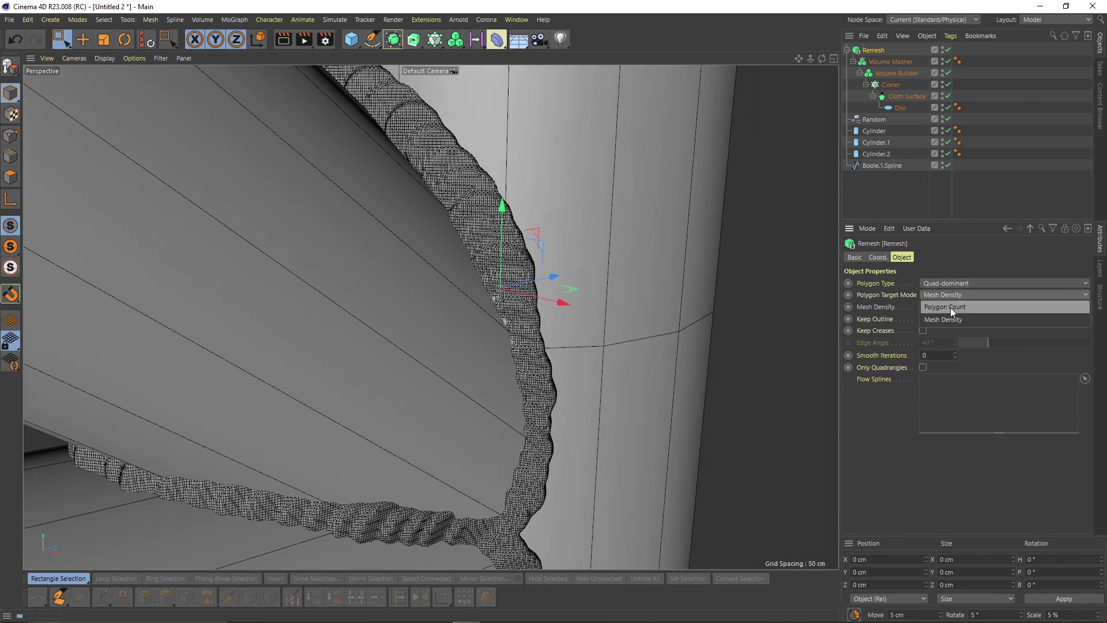
left_click(952, 306)
left_click(941, 307)
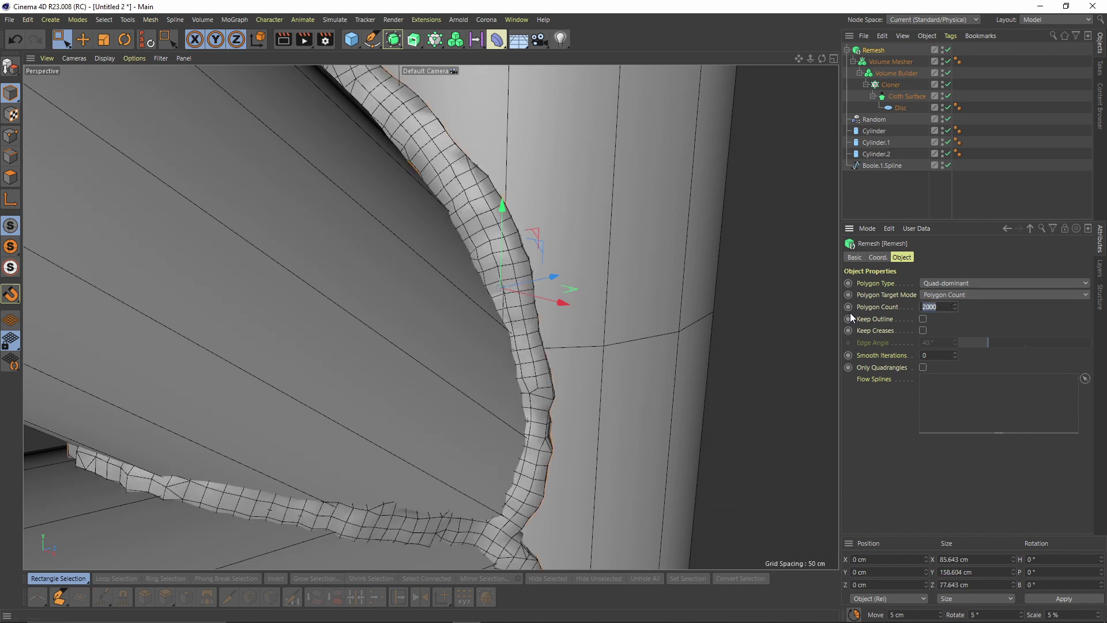
type("10000")
key("Return")
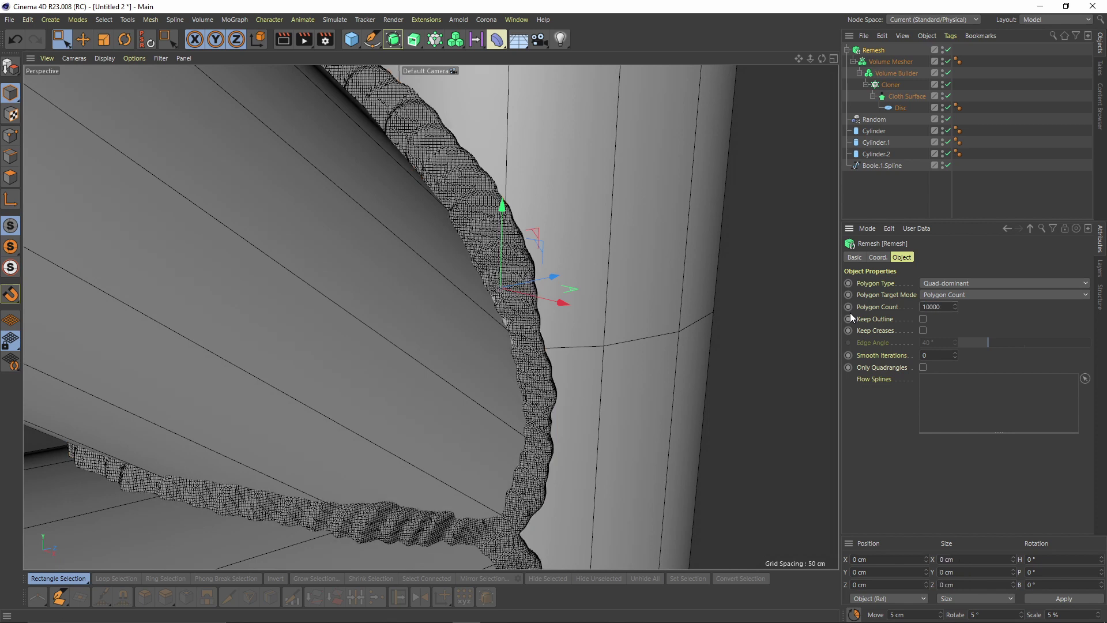
- Check the remeshed weld's polygons up close, and set the Remesh polygon count to 15000
right_click_drag(443, 362, 501, 304, "alt")
middle_click_drag(501, 304, 493, 315, "alt")
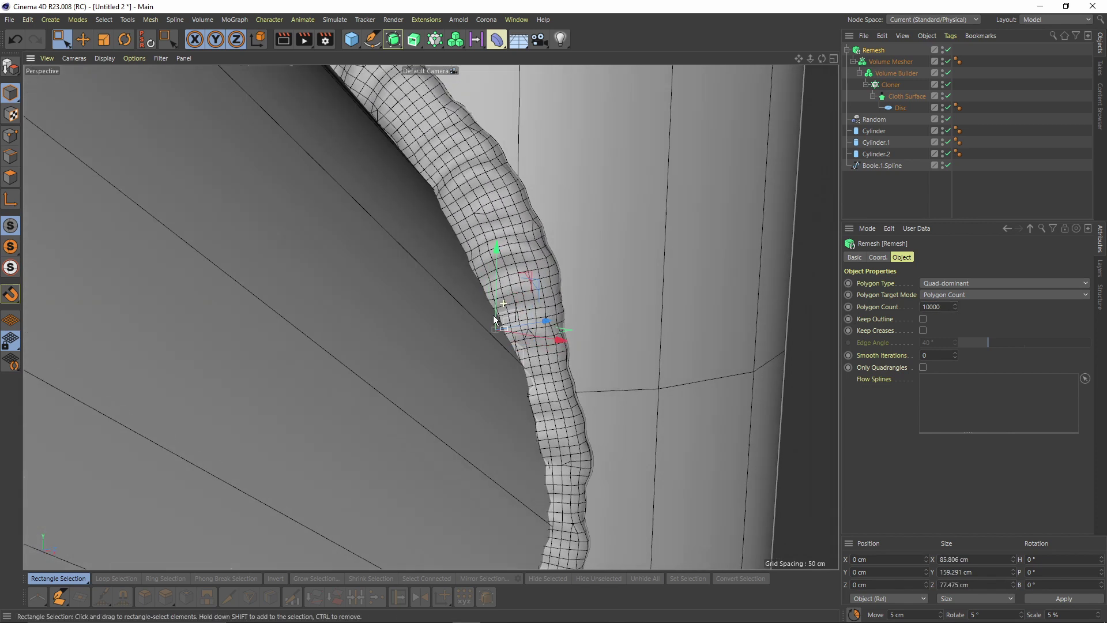
right_click_drag(493, 315, 440, 337, "alt")
left_click_drag(450, 337, 481, 331, "alt")
left_click_drag(641, 421, 542, 320, "alt")
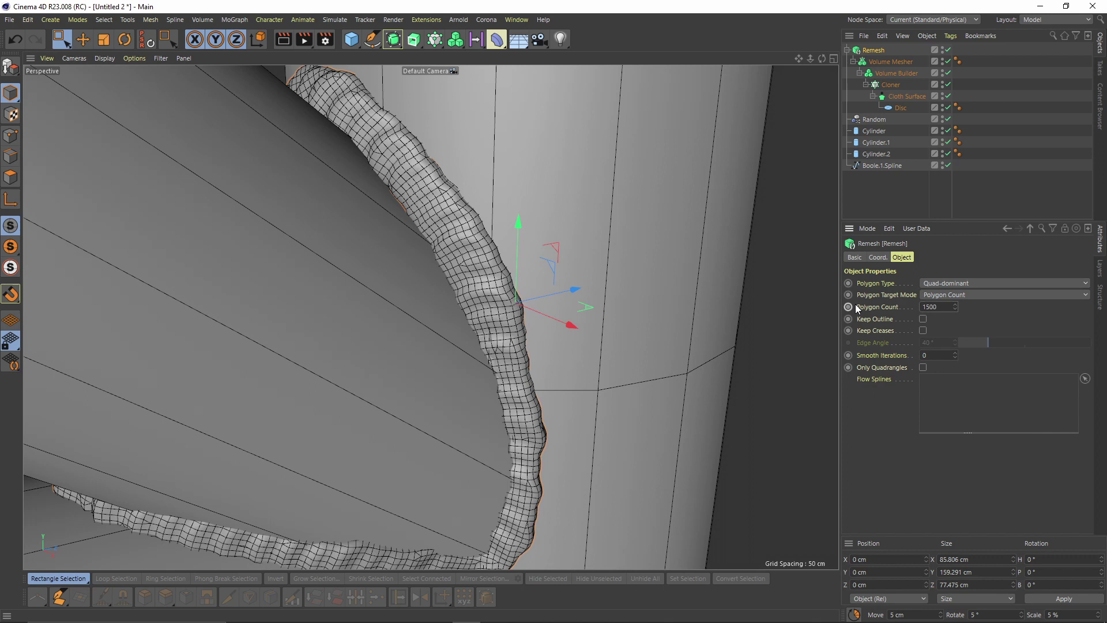
key("Return")
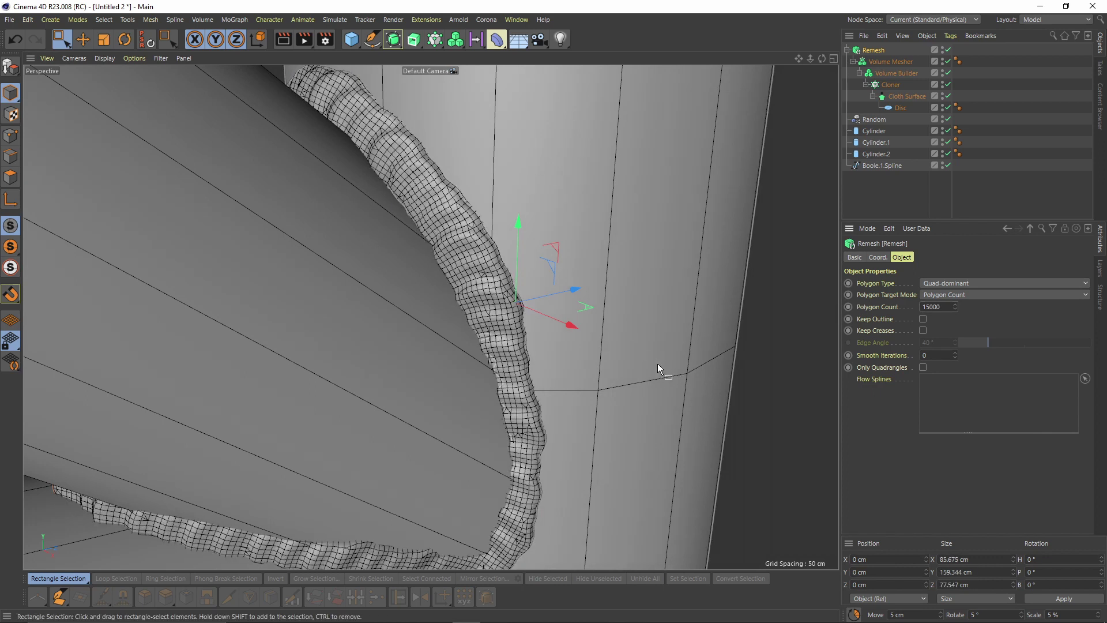
- Switch the viewport to Gouraud shading without lines, and hide the intersection spline
key("n")
key("a")
right_click_drag(631, 350, 496, 351, "alt")
left_click_drag(430, 316, 514, 293, "alt")
middle_click_drag(514, 293, 477, 251, "alt")
left_click_drag(475, 257, 521, 313, "alt")
left_click(943, 164)
right_click_drag(521, 314, 552, 290, "alt")
mouse_move(551, 290)
left_mouse_down("alt")
mouse_move(476, 294)
mouse_move(514, 265)
mouse_move(556, 291)
left_mouse_up("alt")
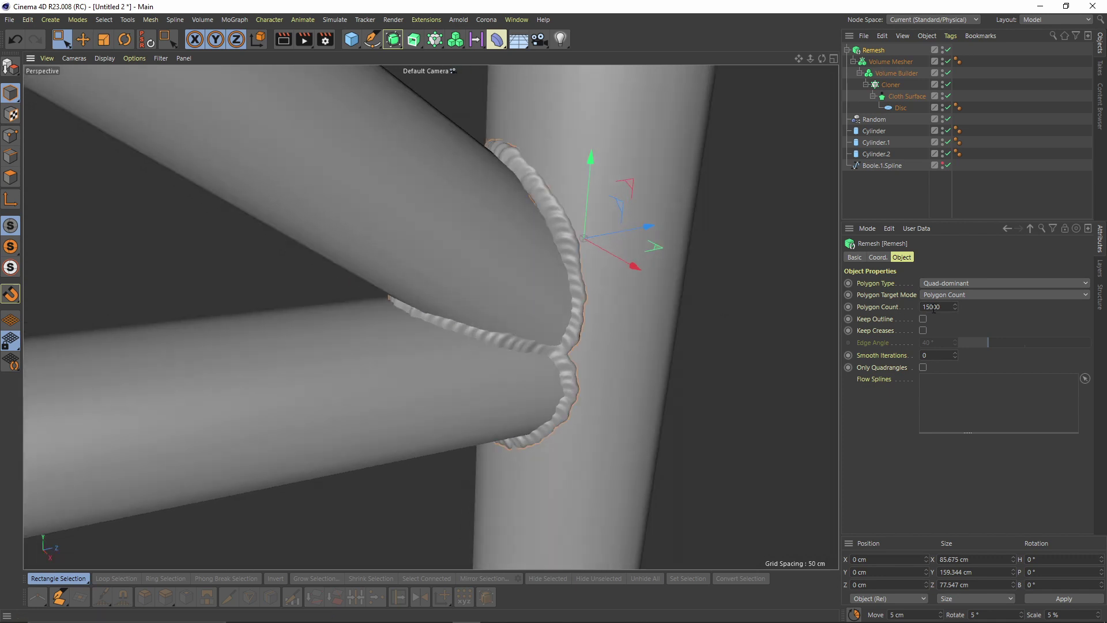
- Disable the Remesh generator and show the weld mesh with its polygon lines, with nothing selected
scroll(513, 302, "up", 5)
key("b")
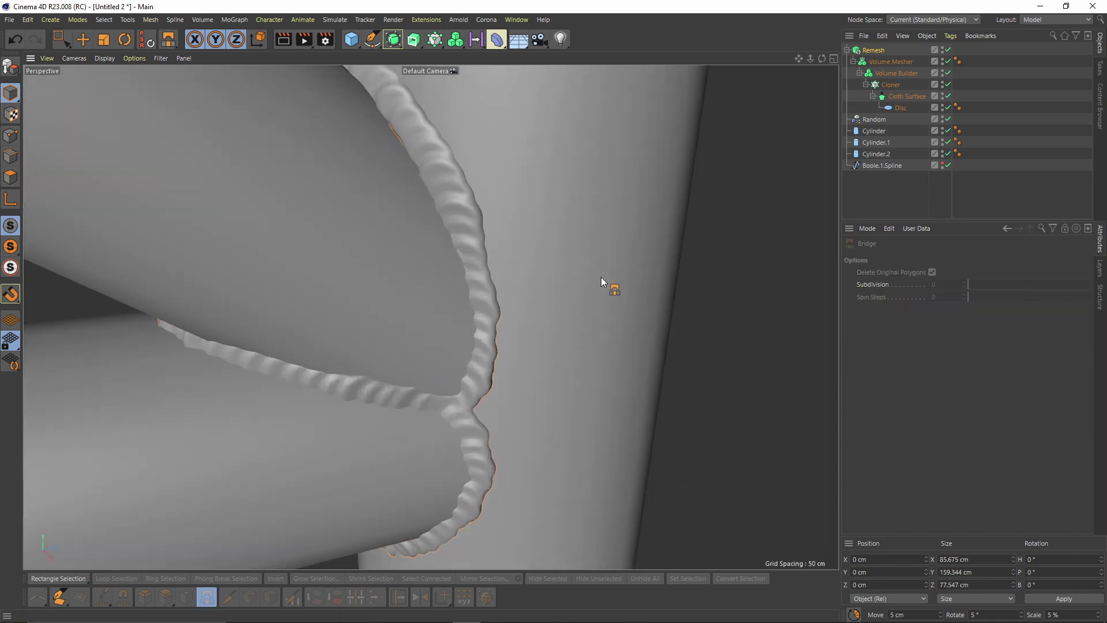
left_click_drag(601, 278, 656, 271, "alt")
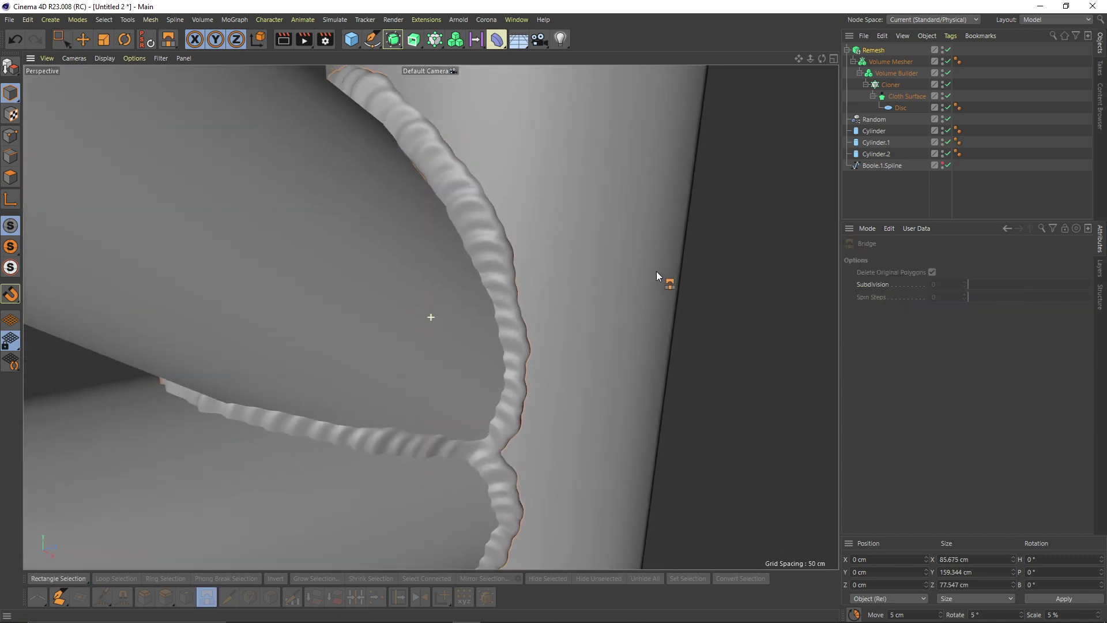
left_click(949, 50)
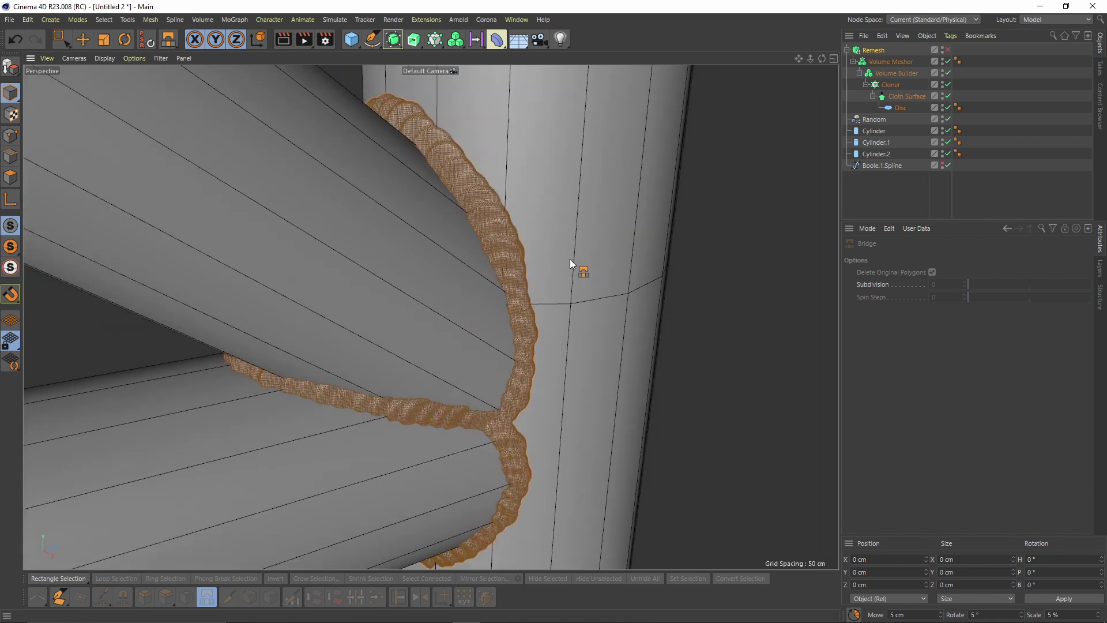
left_click(124, 39)
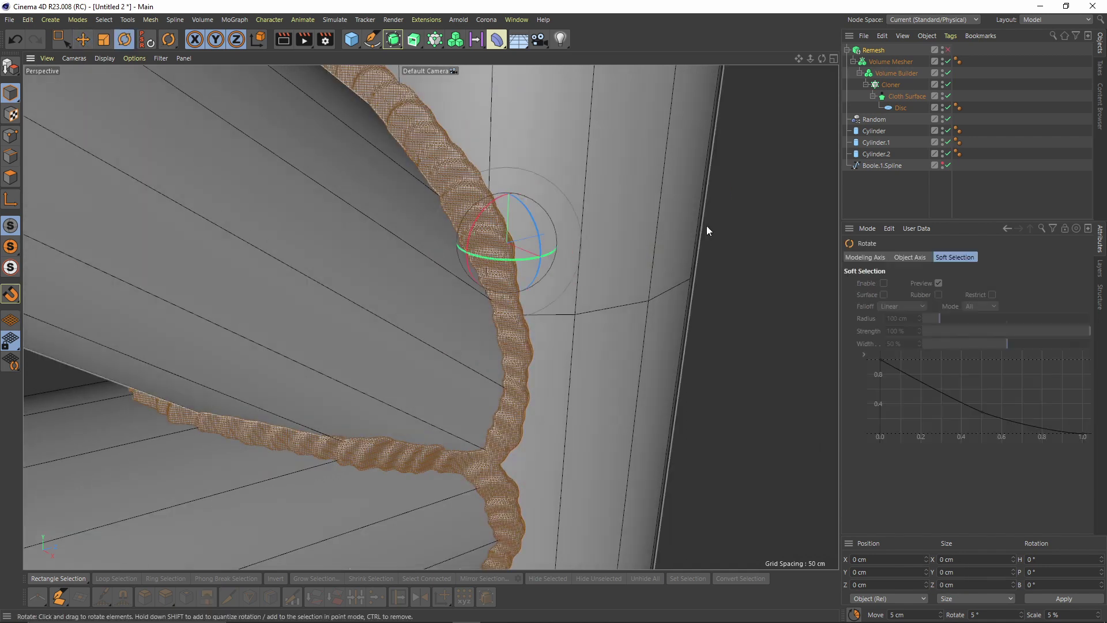
left_click(901, 205)
middle_click_drag(471, 232, 497, 255, "alt")
left_click_drag(497, 254, 509, 255, "alt")
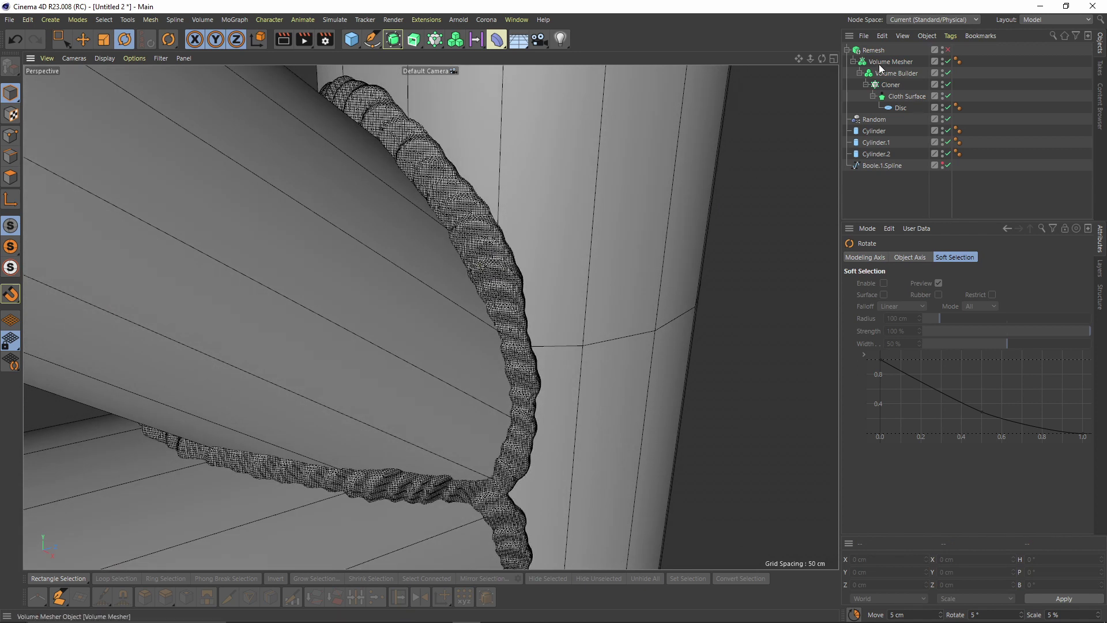
left_click(858, 51)
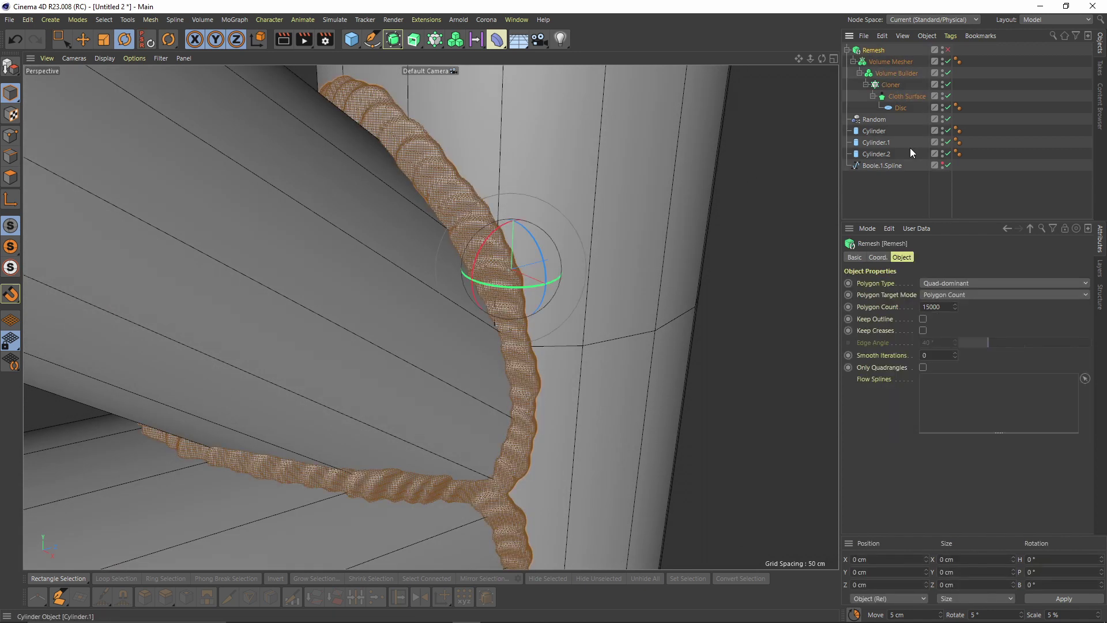
right_click(874, 50)
left_click(862, 58)
left_click(847, 50)
left_click(847, 51)
right_click(864, 49)
left_click(853, 87)
left_click_drag(713, 246, 707, 196, "alt")
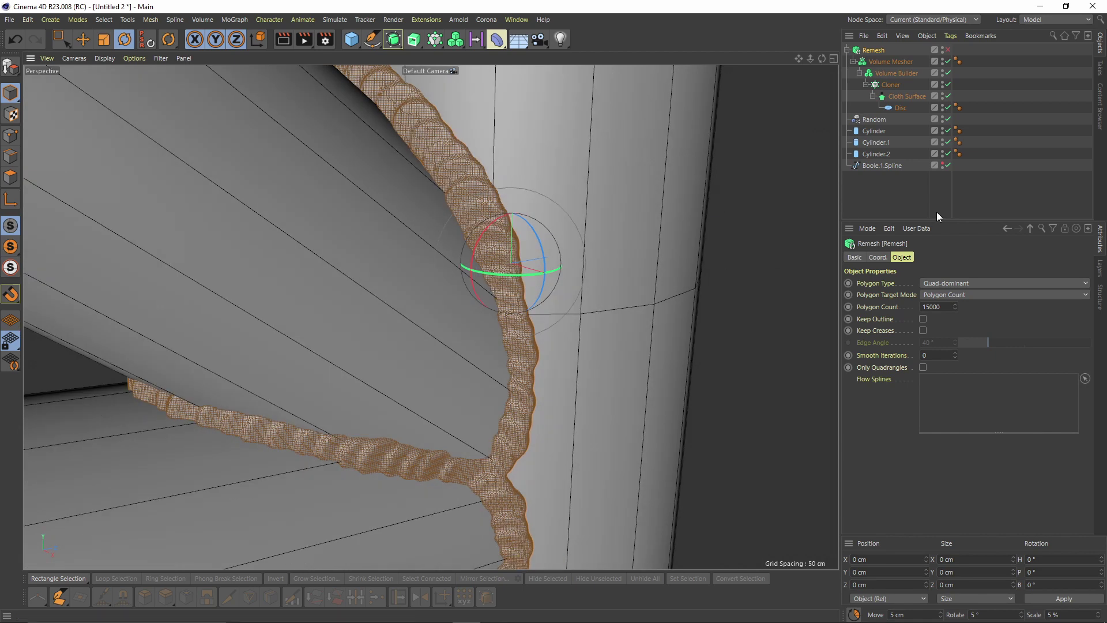
- Select the intersection spline Boole.1.Spline, and return the viewport to Gouraud shading without lines
left_click(885, 171)
left_click(882, 164)
mouse_move(685, 267)
left_mouse_down("alt")
mouse_move(565, 217)
mouse_move(542, 296)
mouse_move(556, 283)
mouse_move(570, 288)
mouse_move(533, 324)
left_mouse_up("alt")
key("n")
key("a")
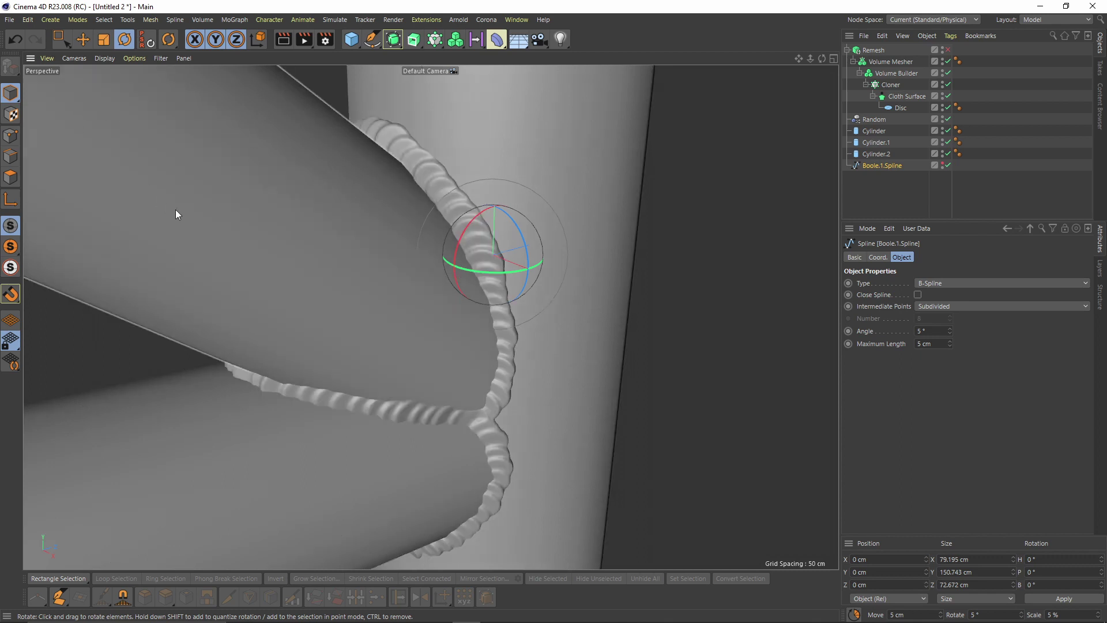
- Activate the Move tool, deselect the spline and compare the whole joint with the weld photo in the Photos window
key("e")
left_click_drag(508, 212, 631, 346, "alt")
left_click(918, 188)
left_click_drag(0, 144, 262, 112)
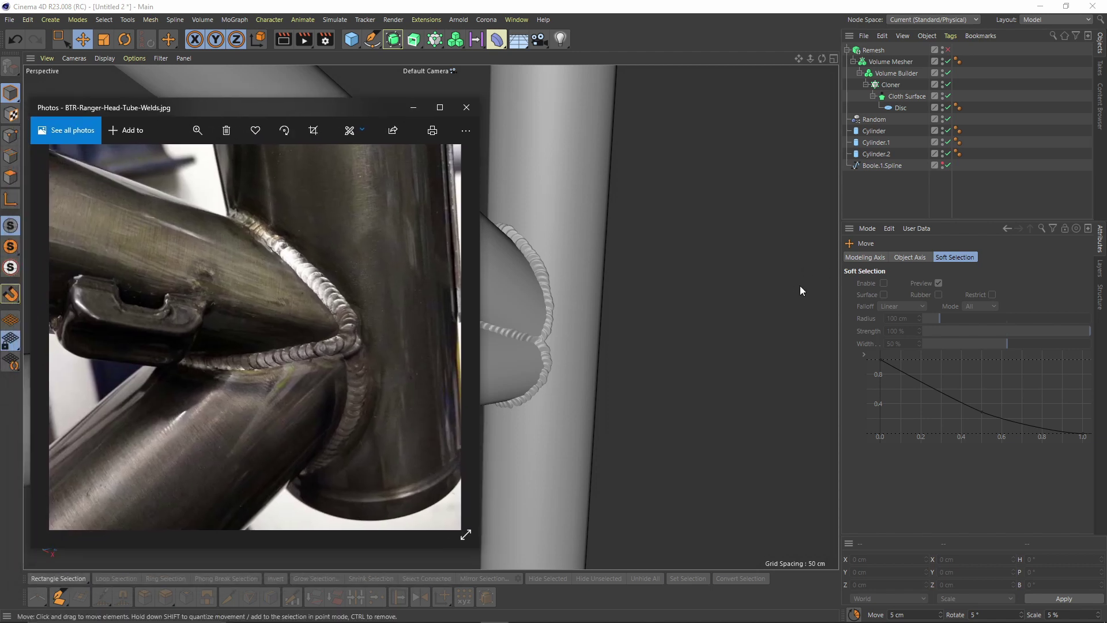
left_click_drag(800, 289, 673, 292, "alt")
- Disable the Volume Mesher and Volume Builder, show the intersection spline and switch to Points mode with Rectangle Selection
left_click(888, 165)
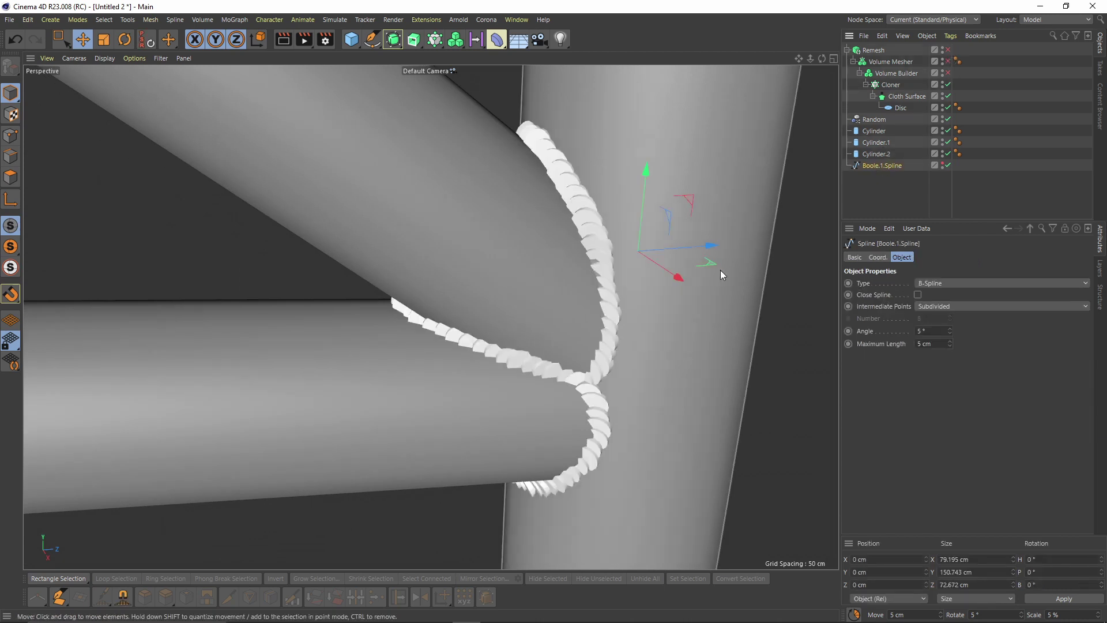
key("0")
left_click_drag(573, 244, 680, 253)
left_click(886, 166)
left_click(943, 163)
left_click_drag(528, 210, 635, 260)
left_click(11, 136)
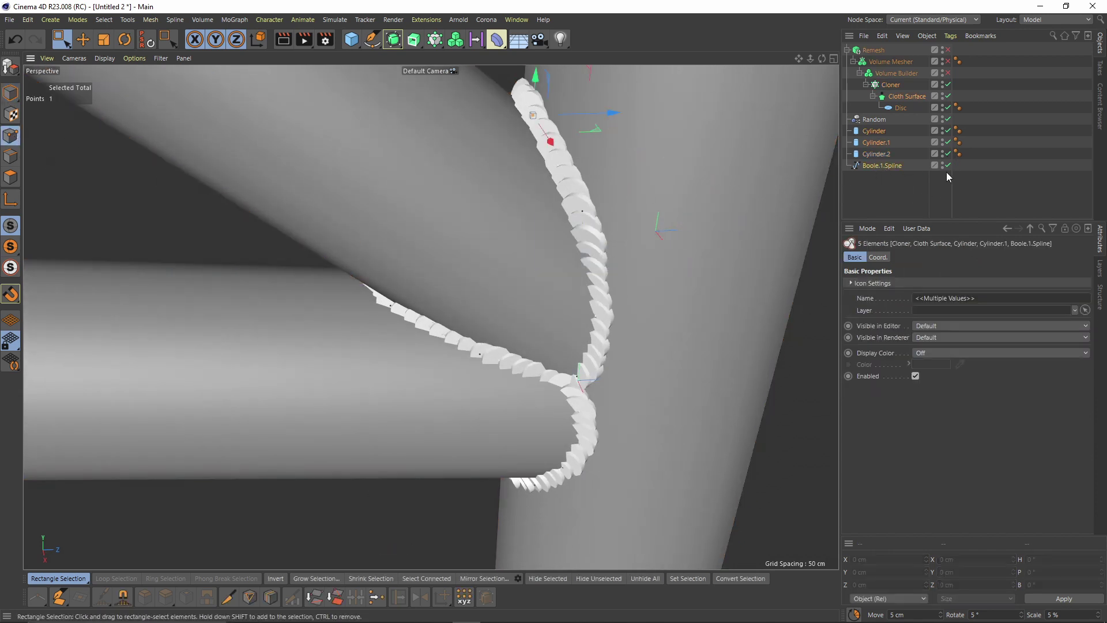
- Select only the intersection spline, and box-select its point on the upper part of the weld
left_click(877, 165)
left_click_drag(566, 194, 612, 234)
left_click_drag(613, 233, 651, 209, "alt")
left_click_drag(651, 208, 656, 250, "alt")
- Deselect the spline, and enable the Volume Builder, Volume Mesher and Remesh generators again
left_click(907, 190)
left_click(949, 62)
left_click(948, 50)
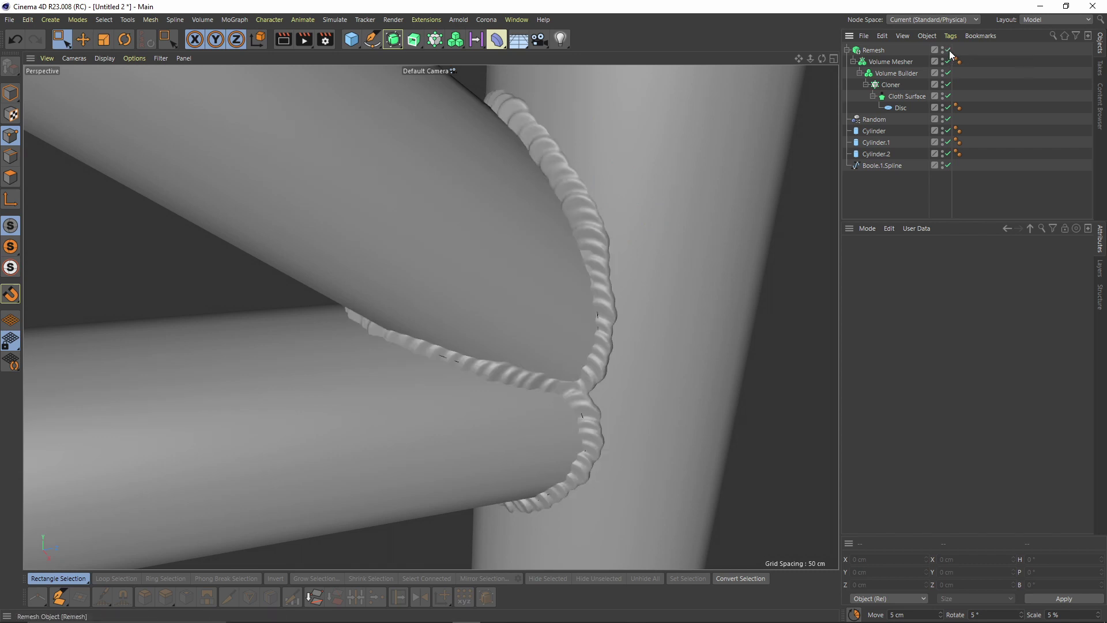
- Select the intersection spline and examine its points along the cloned weld discs
scroll(650, 270, "down", 1)
scroll(649, 271, "down", 2)
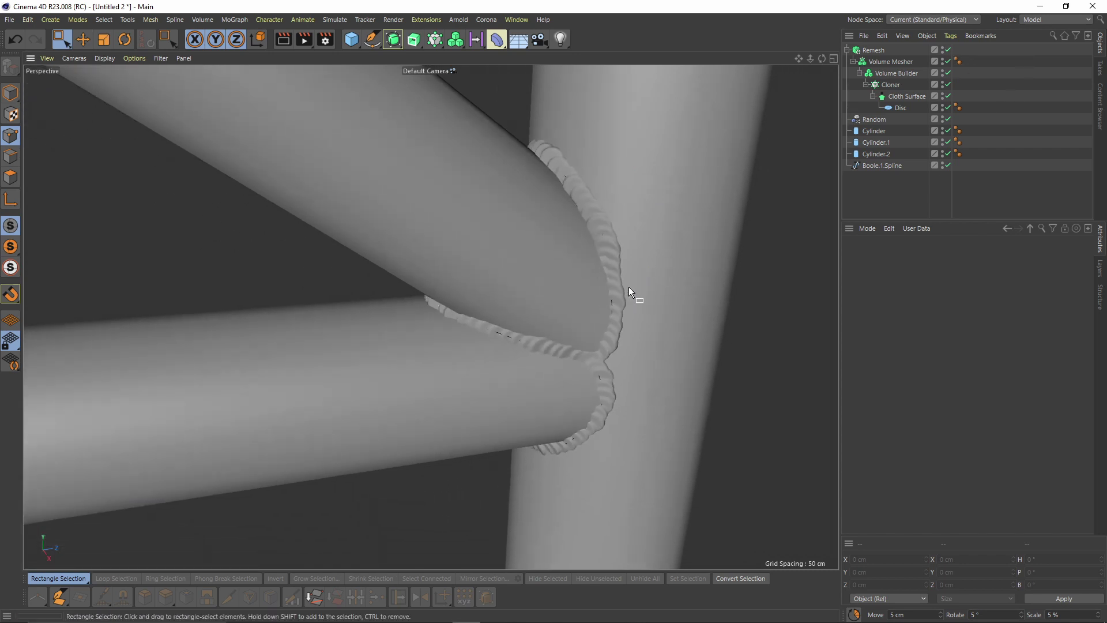
scroll(632, 277, "down", 3)
scroll(569, 243, "up", 4)
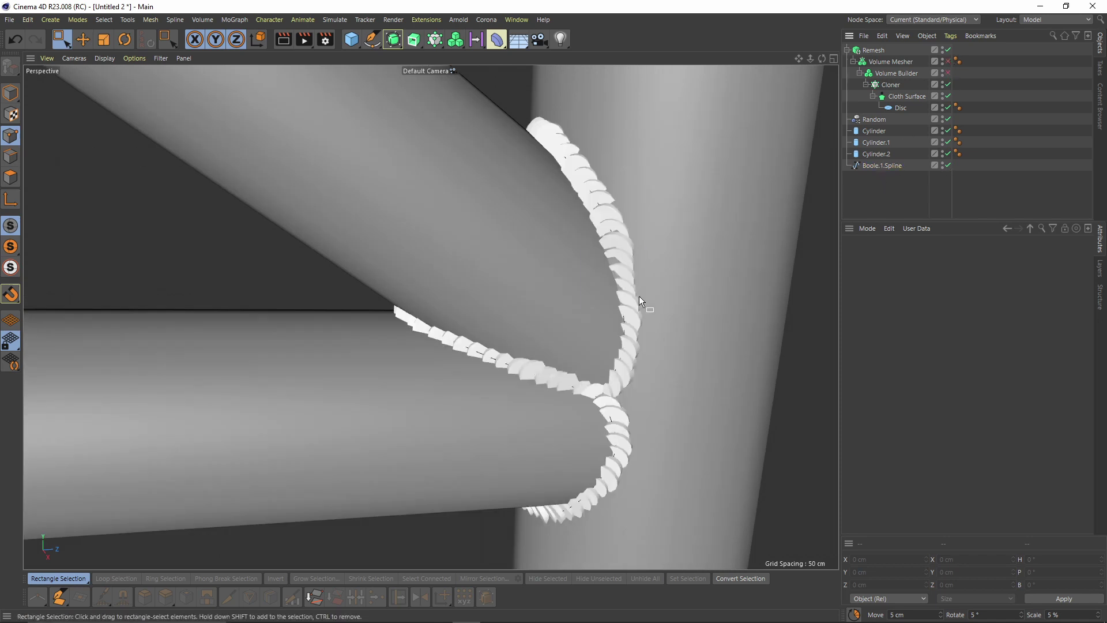
left_click(897, 165)
left_click_drag(650, 280, 688, 273, "alt")
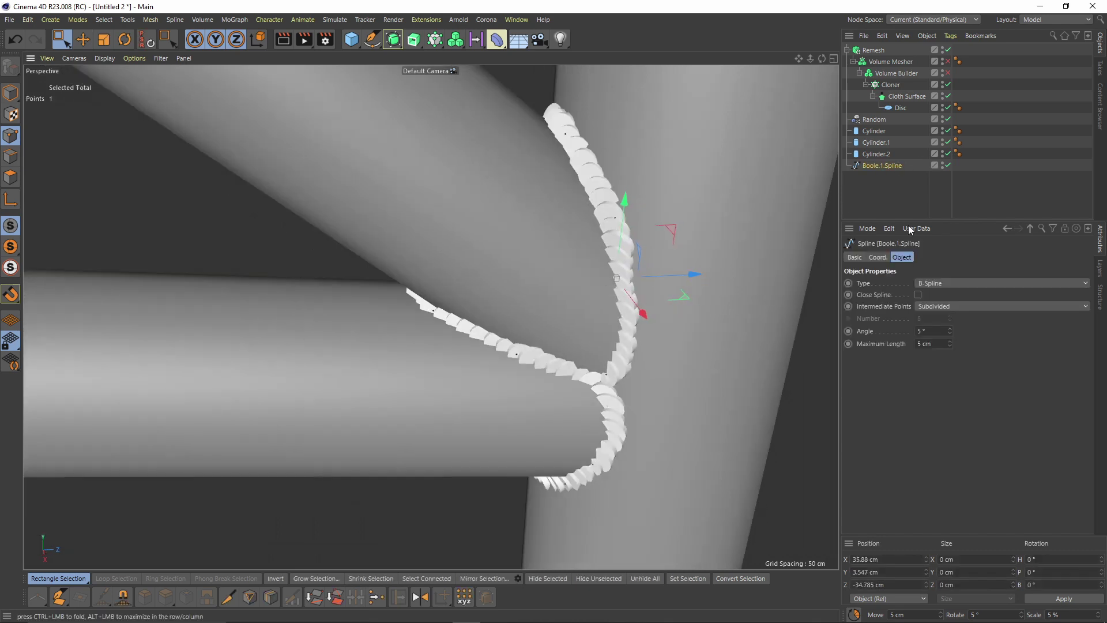
- Deselect the spline, turn the Volume Builder and Volume Mesher back on, and switch to Model mode
left_click(917, 192)
left_click(948, 73)
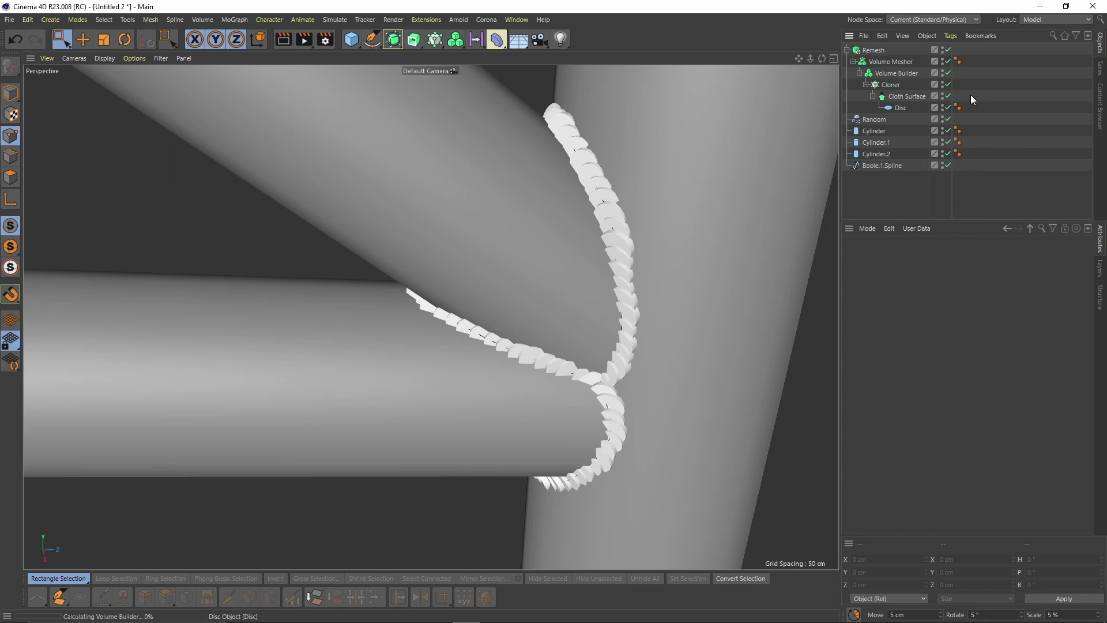
left_click(10, 93)
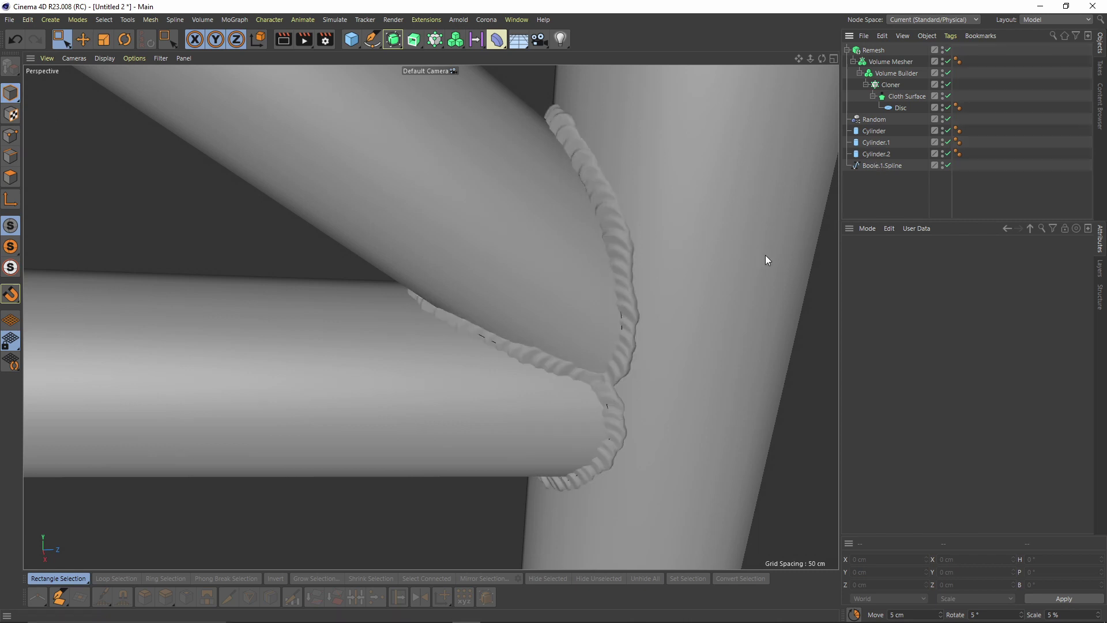
left_click_drag(573, 299, 607, 345, "alt")
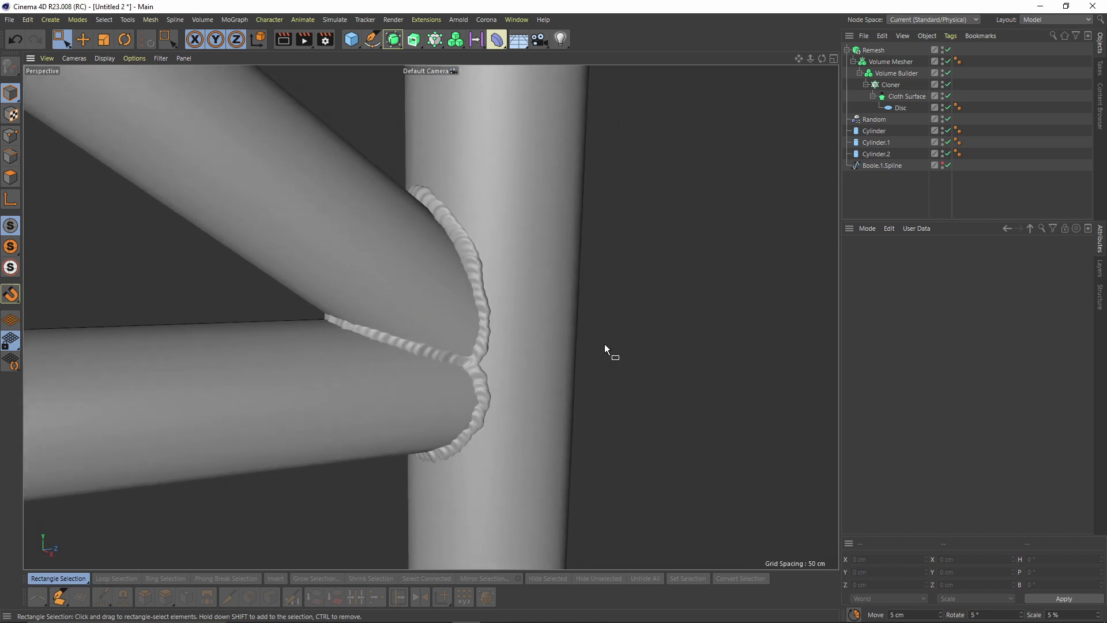